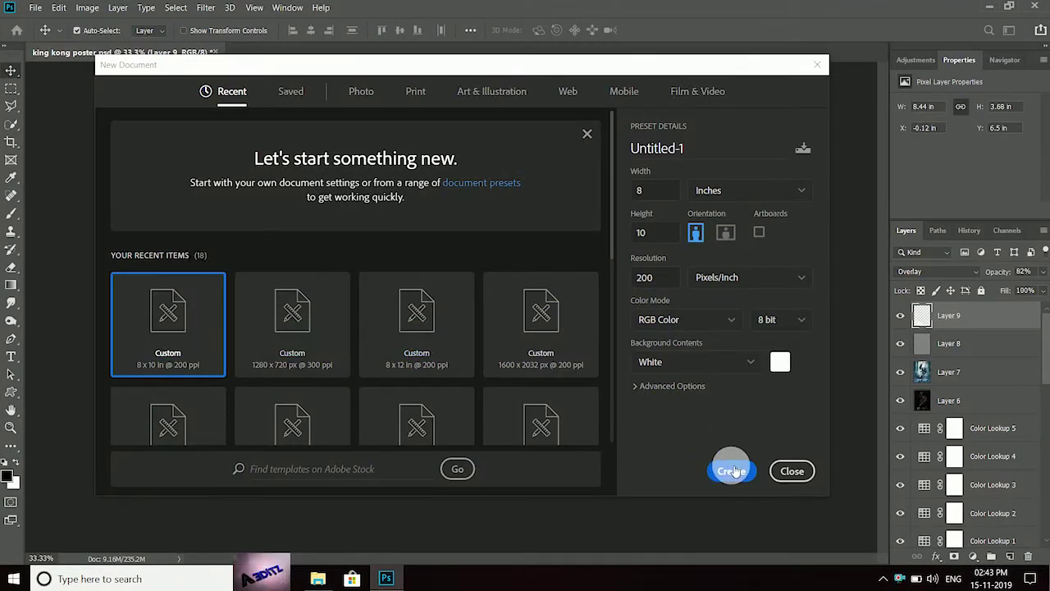
- Create the new 8 × 10 in, 200 ppi document from the recent custom preset
click(732, 470)
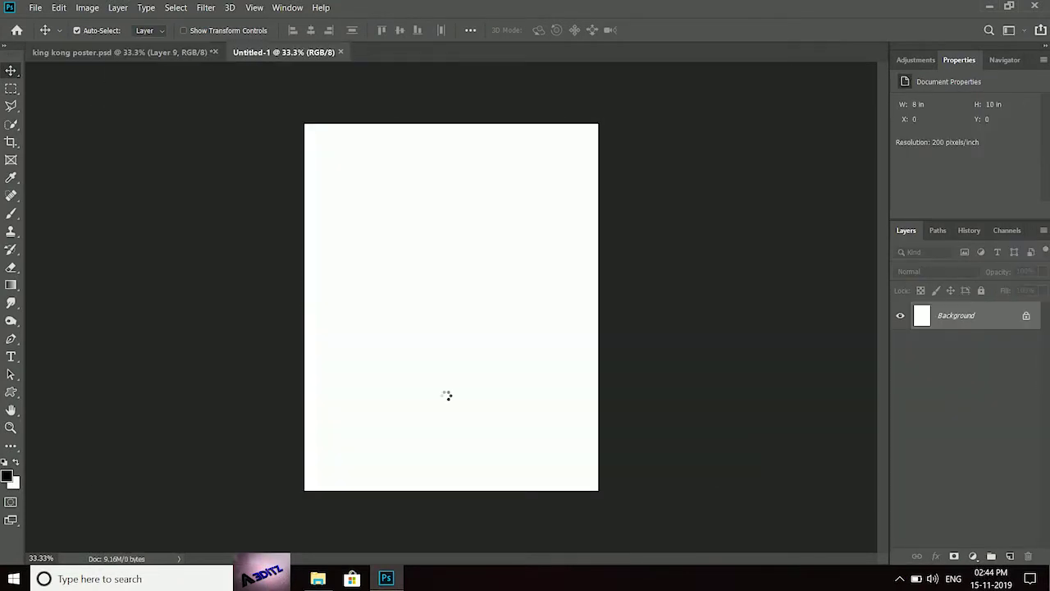
- Scale the placed 'king kong bg' forest image to cover the whole canvas and commit it
drag(599, 491, 601, 493)
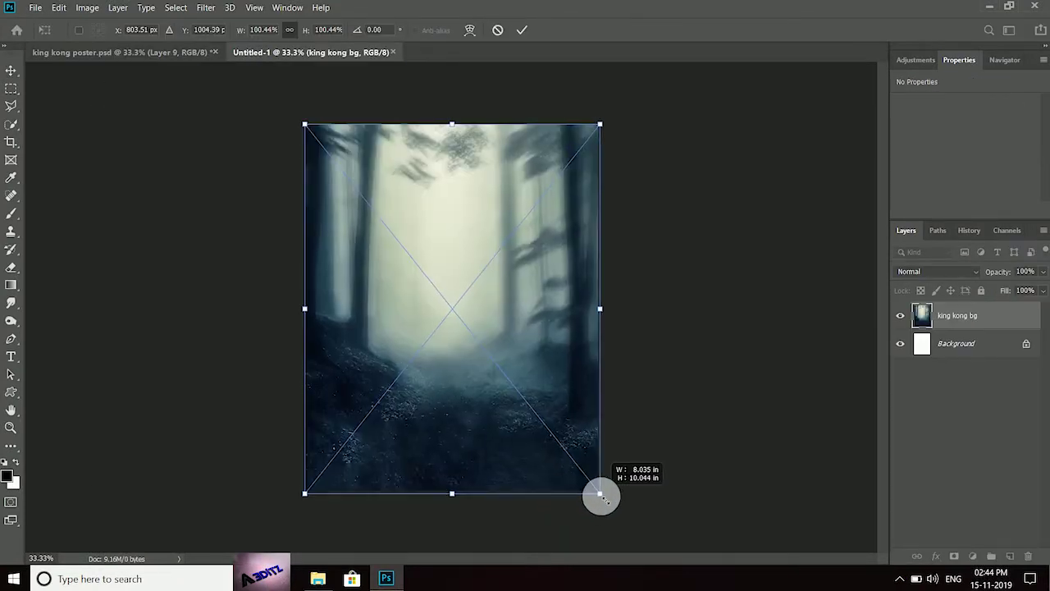
drag(305, 124, 302, 120)
click(523, 30)
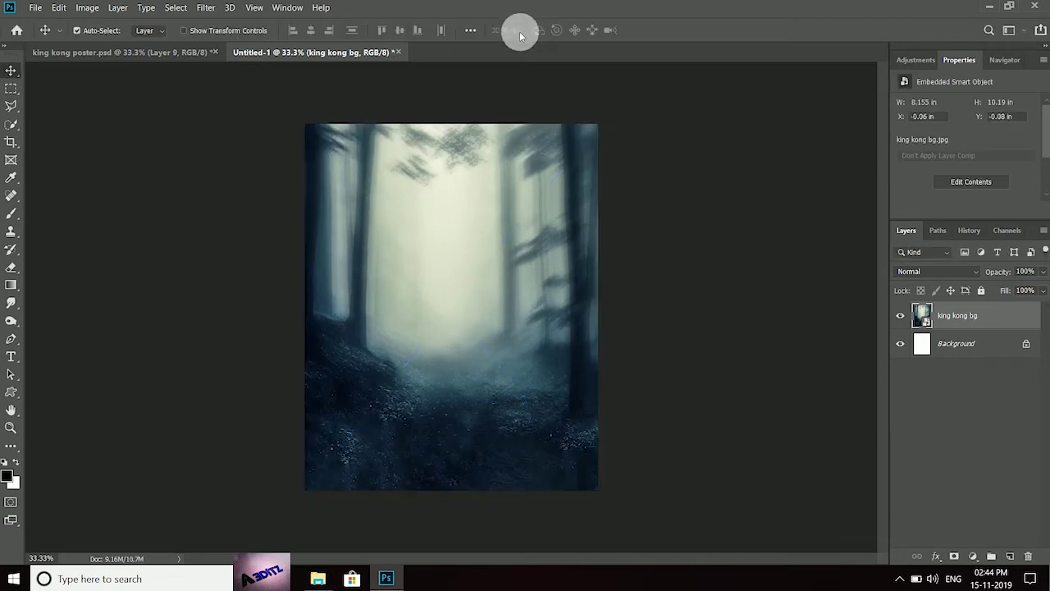
- Nudge the gorilla cutout slightly up and to the right with the arrow keys
key(Up)
key(Up)
key(Up)
key(Up)
key(Up)
key(Up)
key(Up)
key(Up)
key(Up)
key(Up)
key(Up)
key(Up)
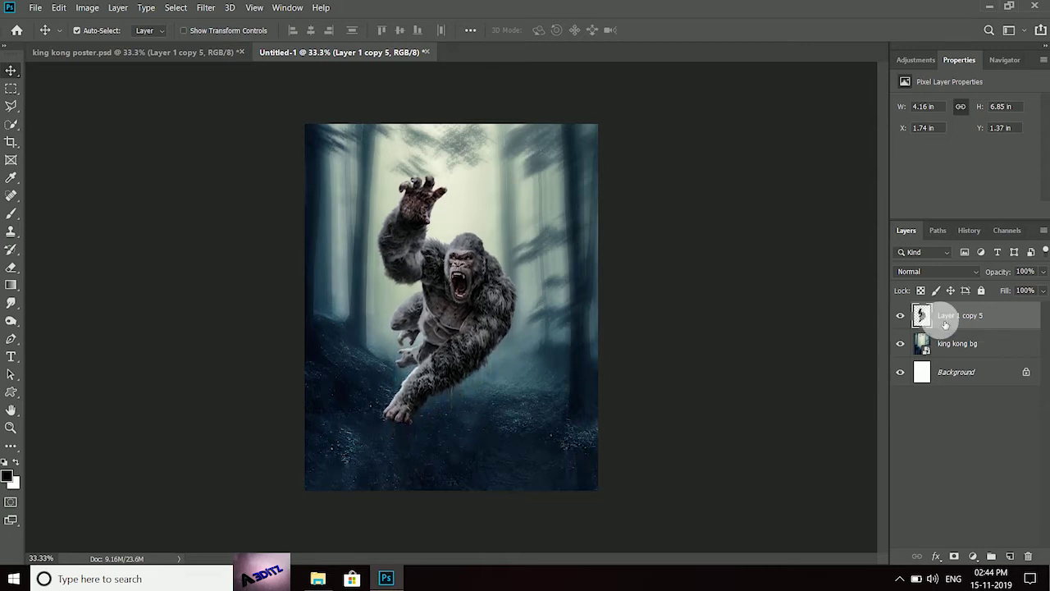
key(Right)
key(Right)
key(Right)
key(Up)
key(Up)
key(Up)
key(Up)
key(Up)
key(Up)
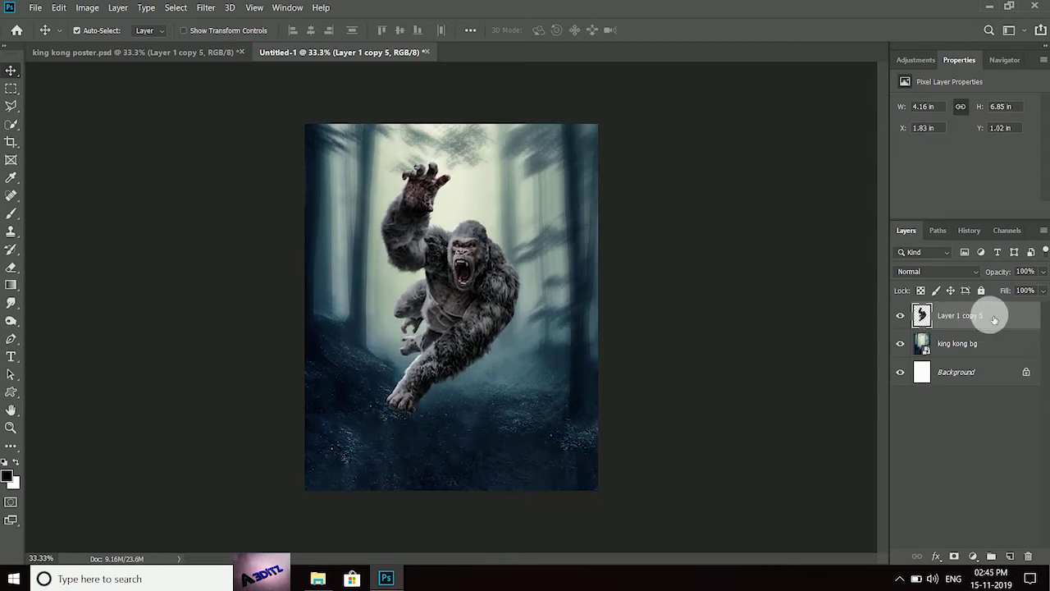
key(Right)
key(Right)
key(Right)
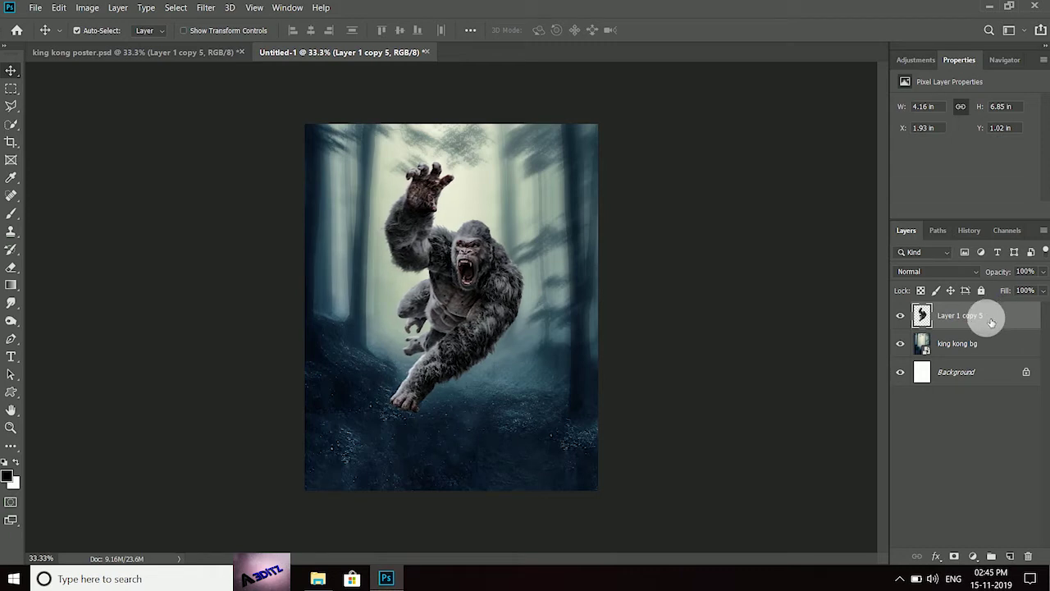
click(980, 344)
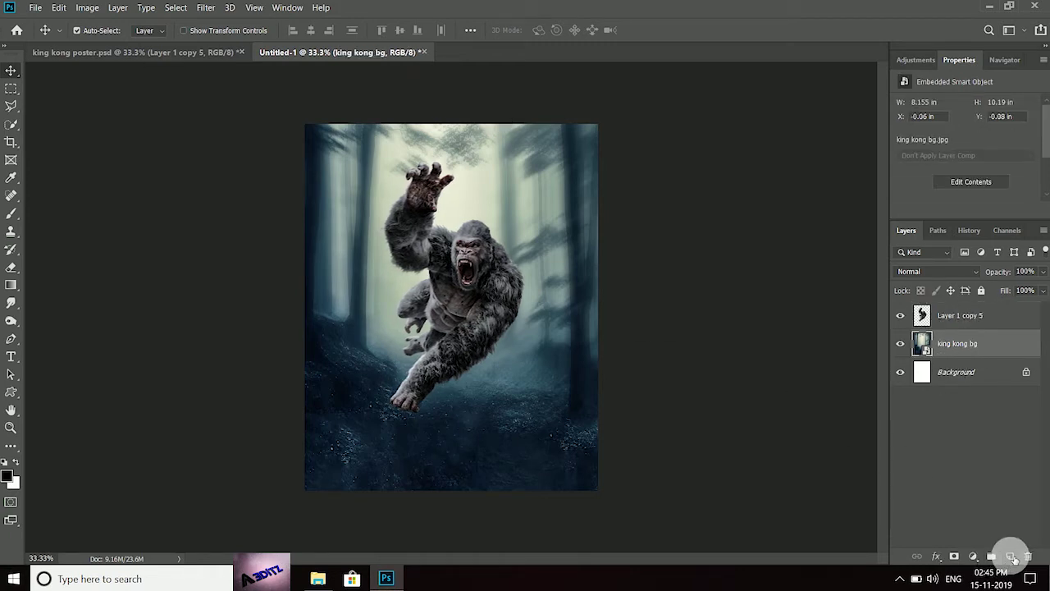
- On a new layer, paint soft dark shading under the gorilla's foot with a 31% brush
click(1012, 558)
click(11, 212)
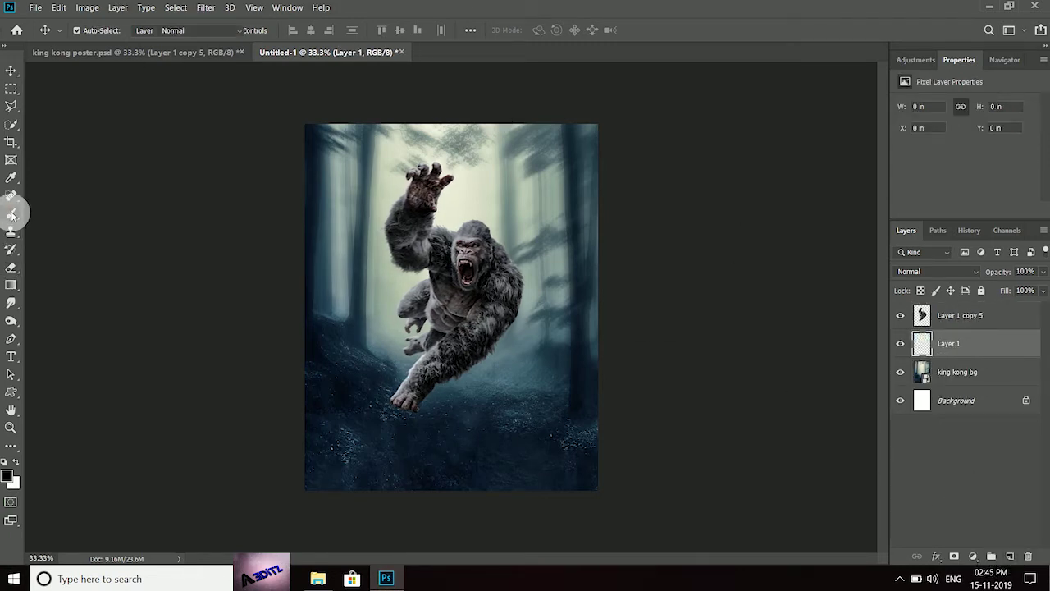
click(408, 404)
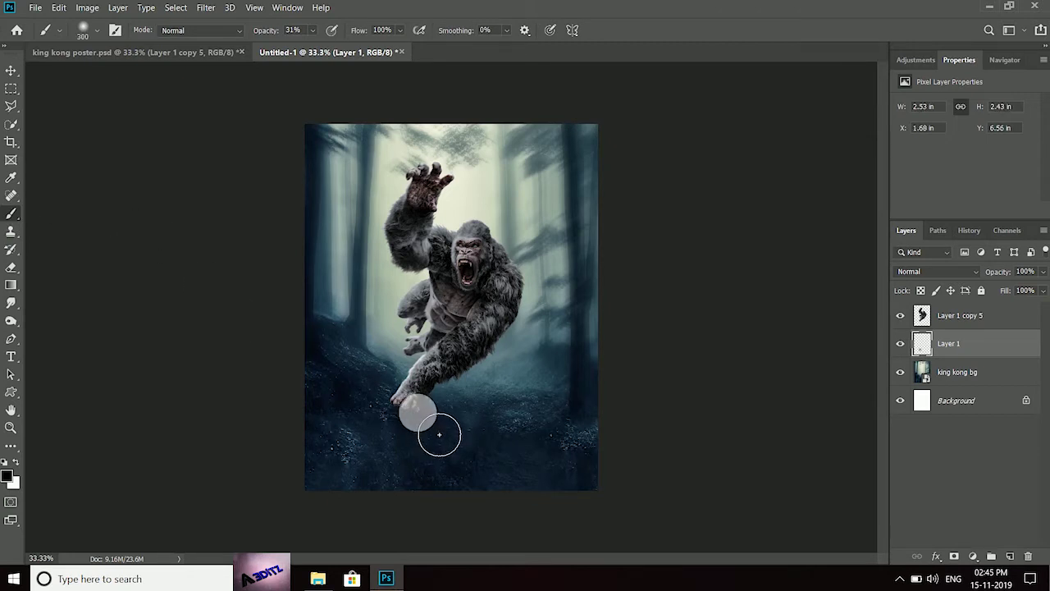
mouse_move(449, 435)
mouse_down()
mouse_move(457, 399)
mouse_move(431, 375)
mouse_move(468, 418)
mouse_move(492, 412)
mouse_move(457, 435)
mouse_move(511, 422)
mouse_move(482, 405)
mouse_up()
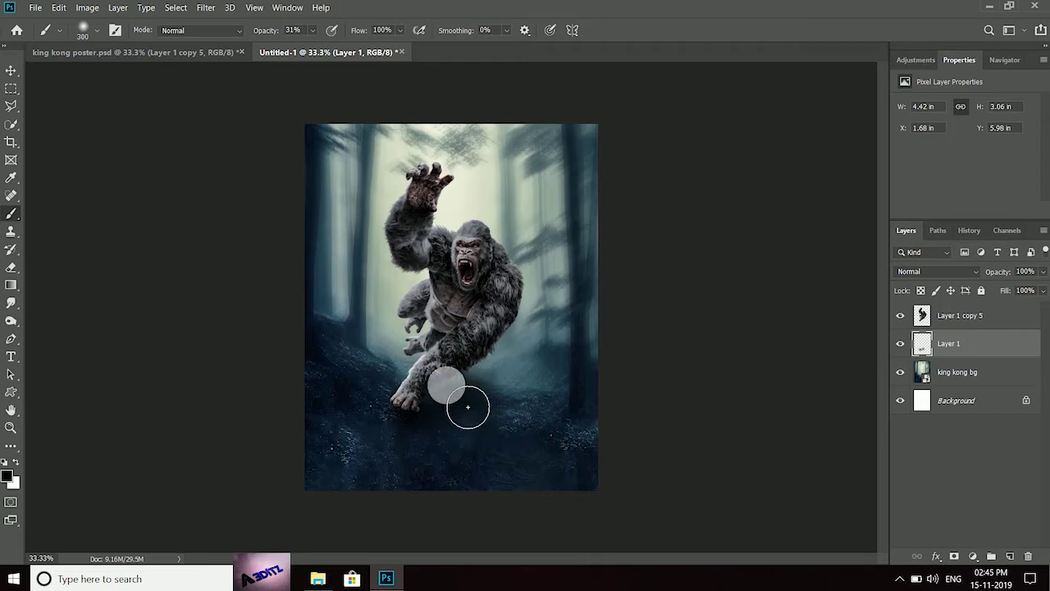
mouse_move(455, 395)
mouse_down()
mouse_move(410, 362)
mouse_move(413, 419)
mouse_up()
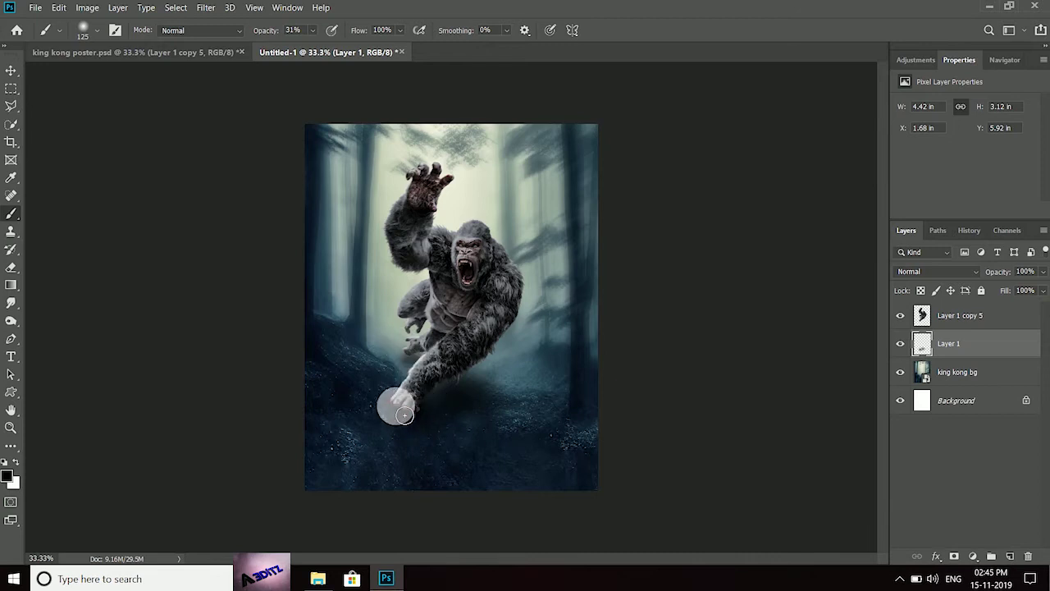
- Add a Curves adjustment layer above the gorilla and enlarge its properties panel
click(994, 317)
click(973, 556)
click(978, 385)
mouse_move(964, 227)
mouse_down()
mouse_move(970, 309)
mouse_move(955, 348)
mouse_up()
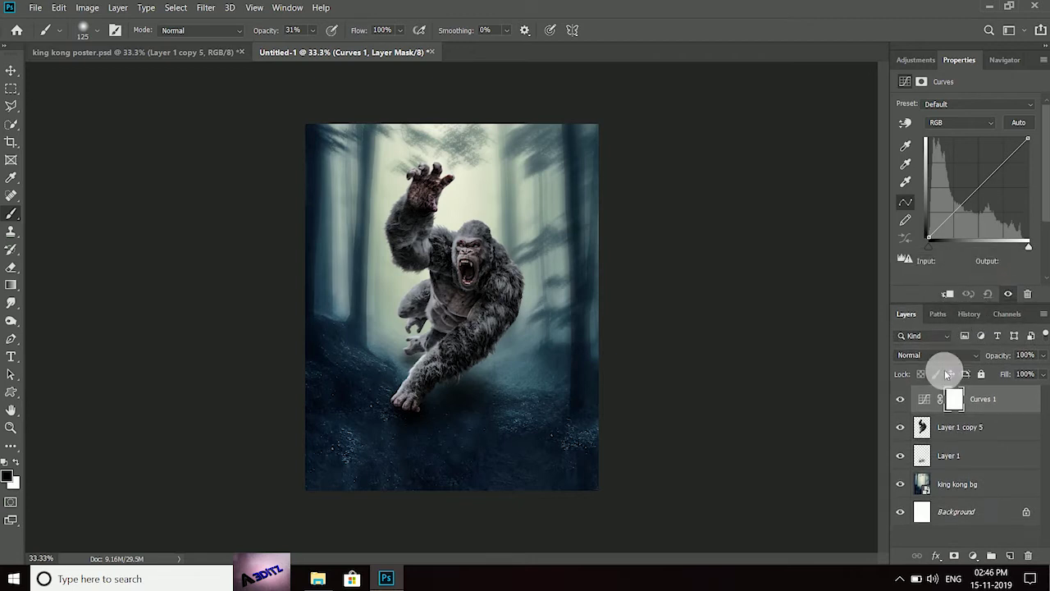
- Set the Curves target shadow to 040b14 and midtone to 637979, sampled from the forest
click(925, 402)
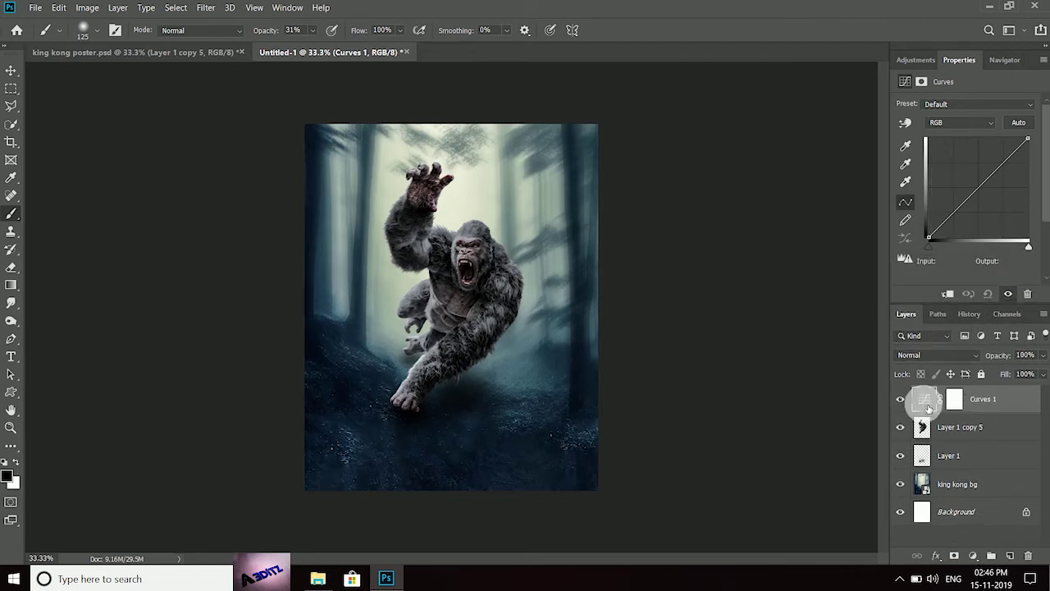
double_click(906, 149)
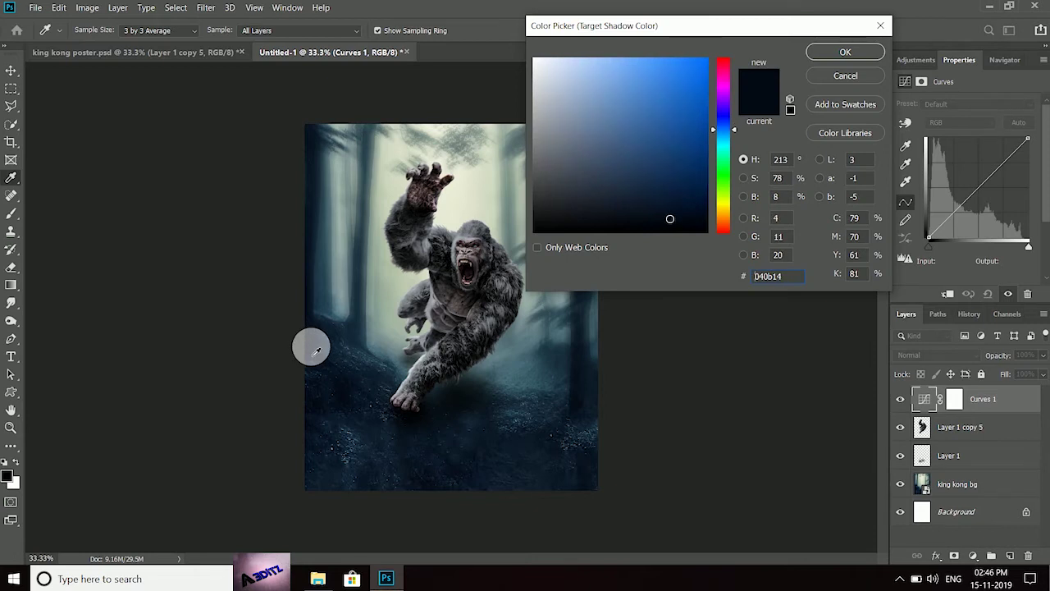
click(841, 55)
click(548, 227)
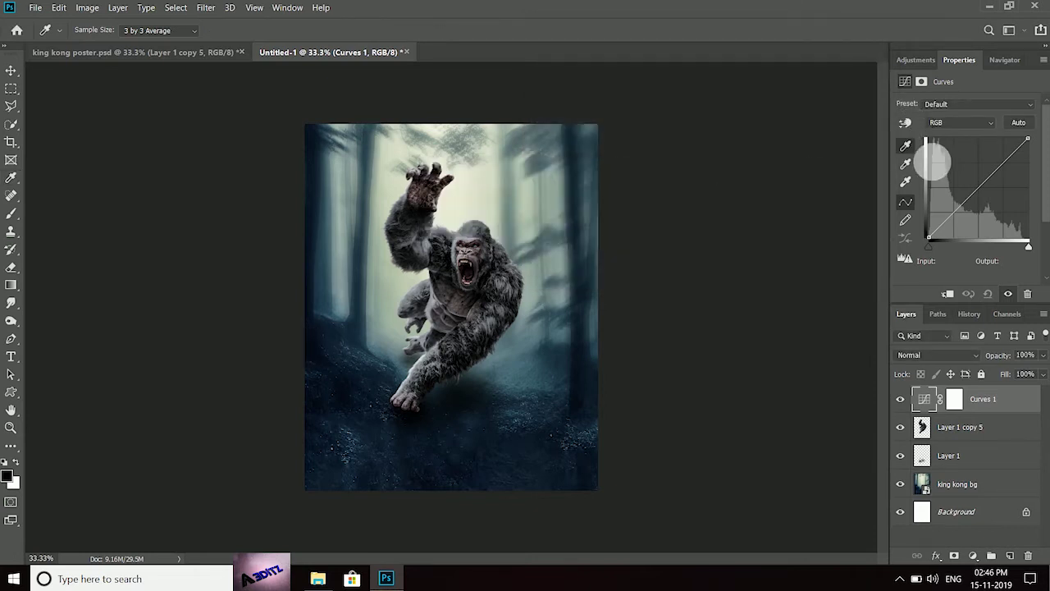
double_click(906, 166)
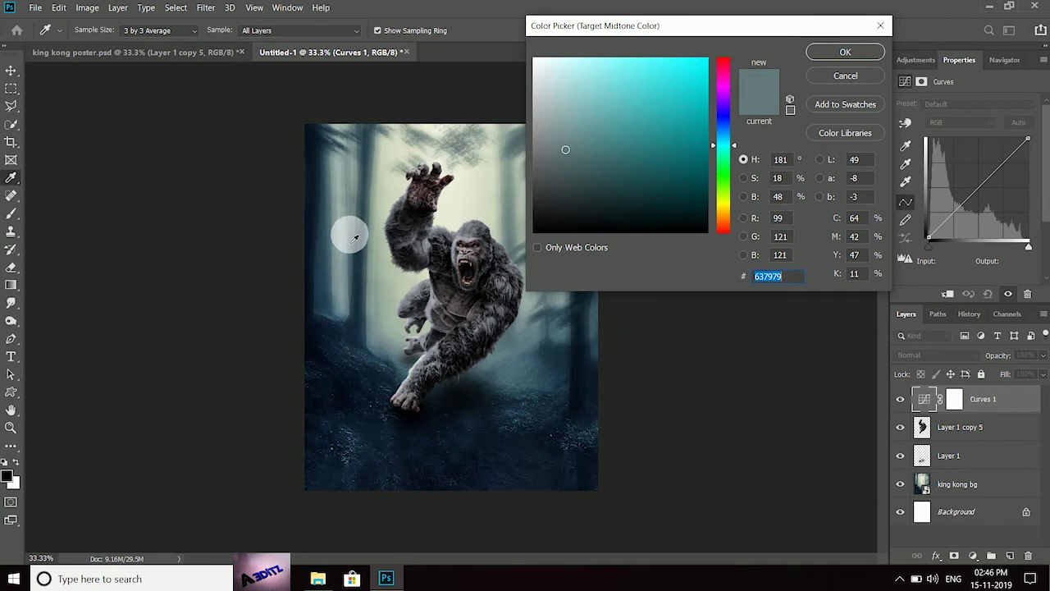
click(850, 52)
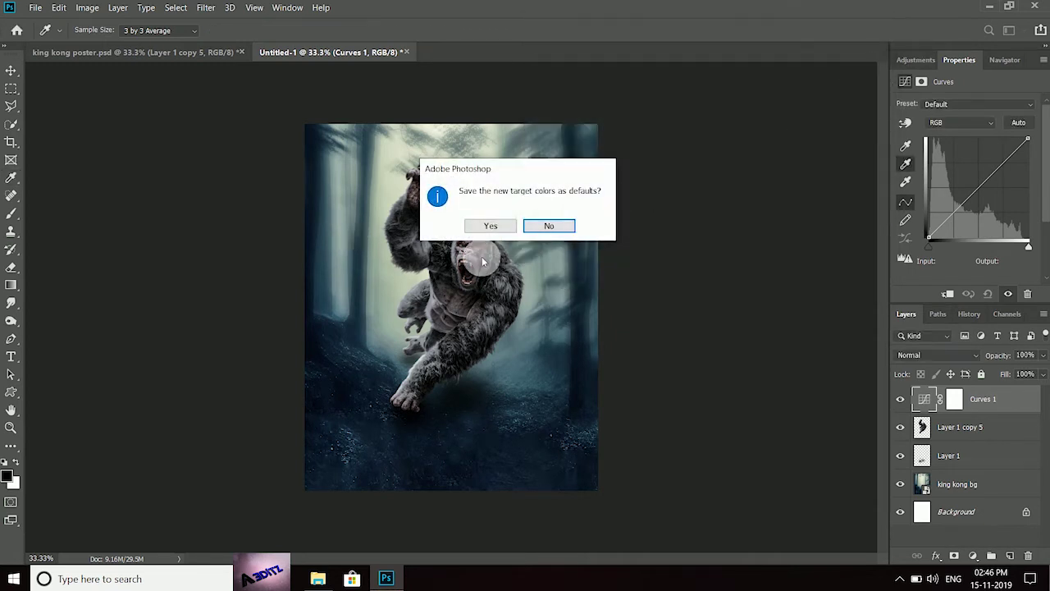
click(491, 226)
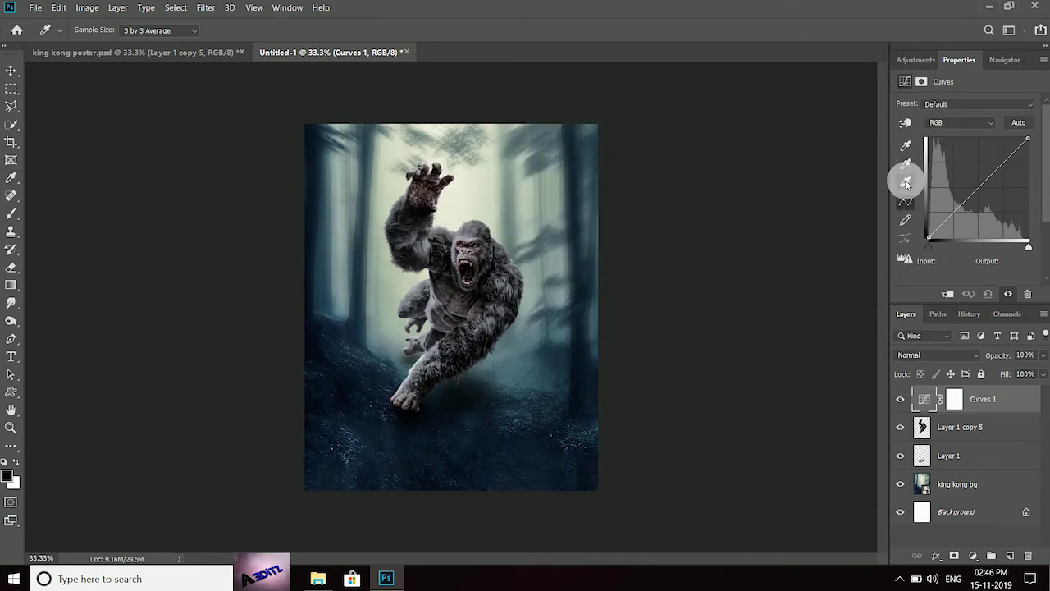
- Set the Curves target highlight colour to e5e8d6 from the forest's bright tones
double_click(906, 184)
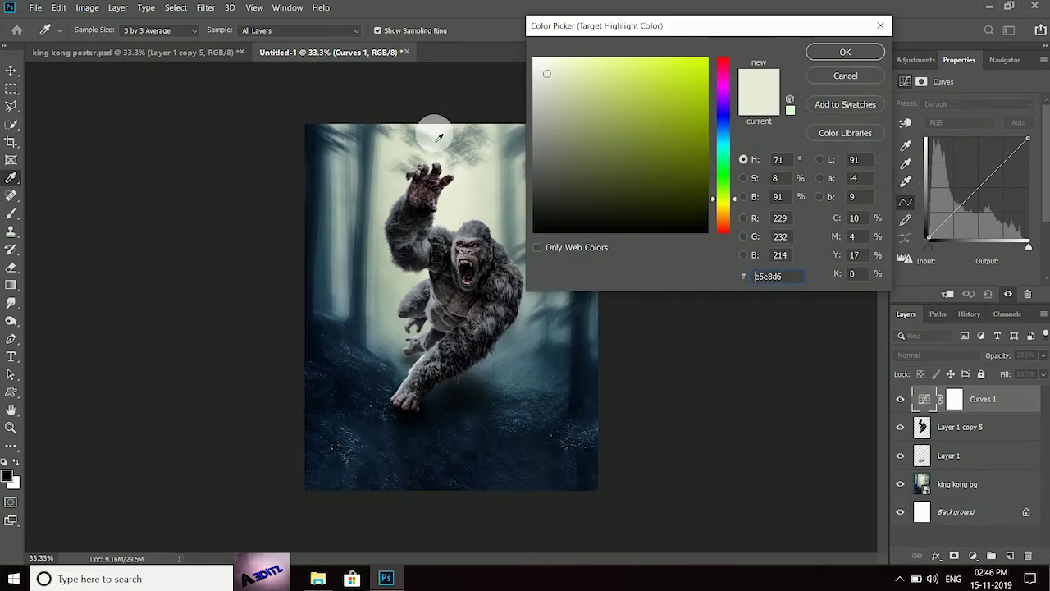
click(847, 53)
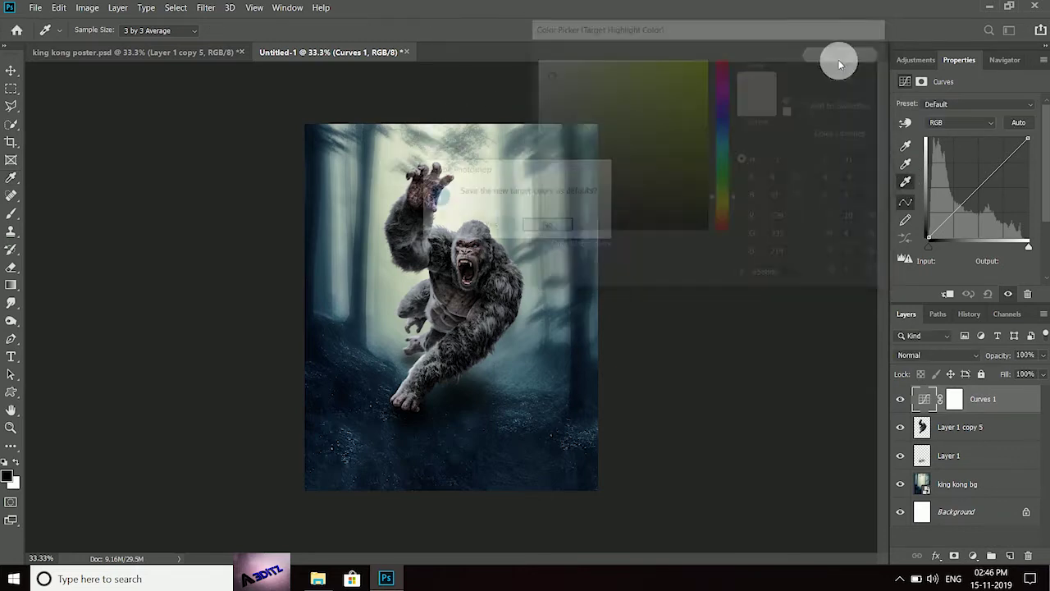
click(490, 225)
key(ctrl+plus)
key(ctrl+plus)
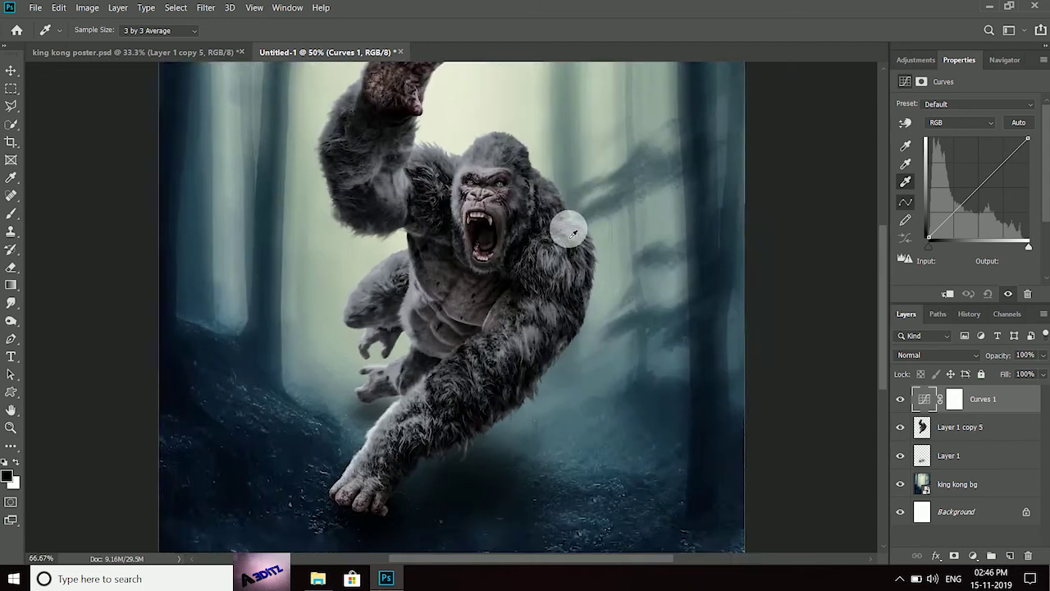
- Set the Curves white point from the gorilla's teeth and clip Curves to the gorilla
key(ctrl+plus)
key(ctrl+plus)
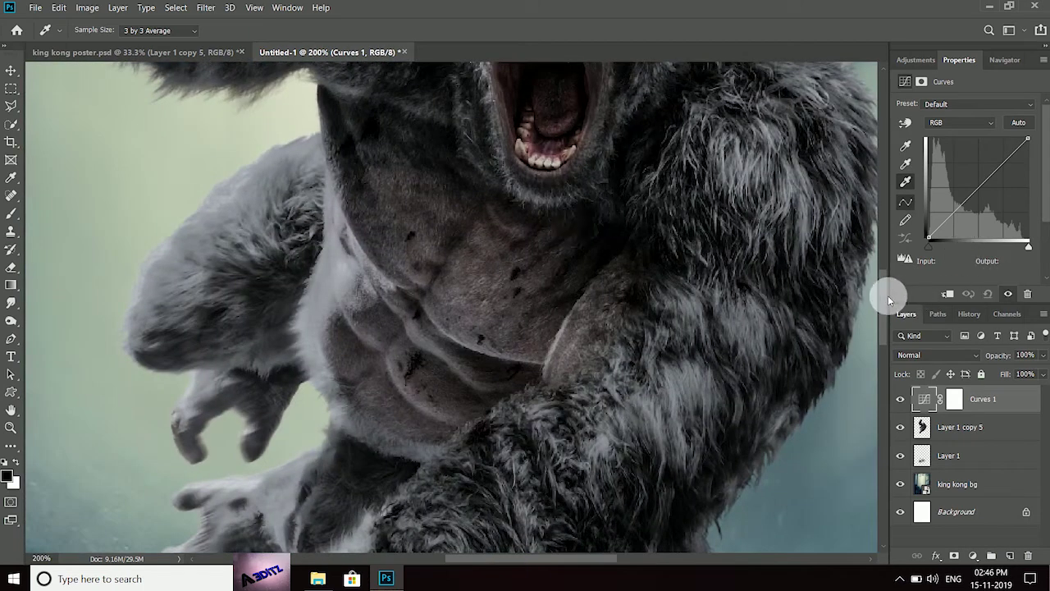
drag(888, 296, 888, 250)
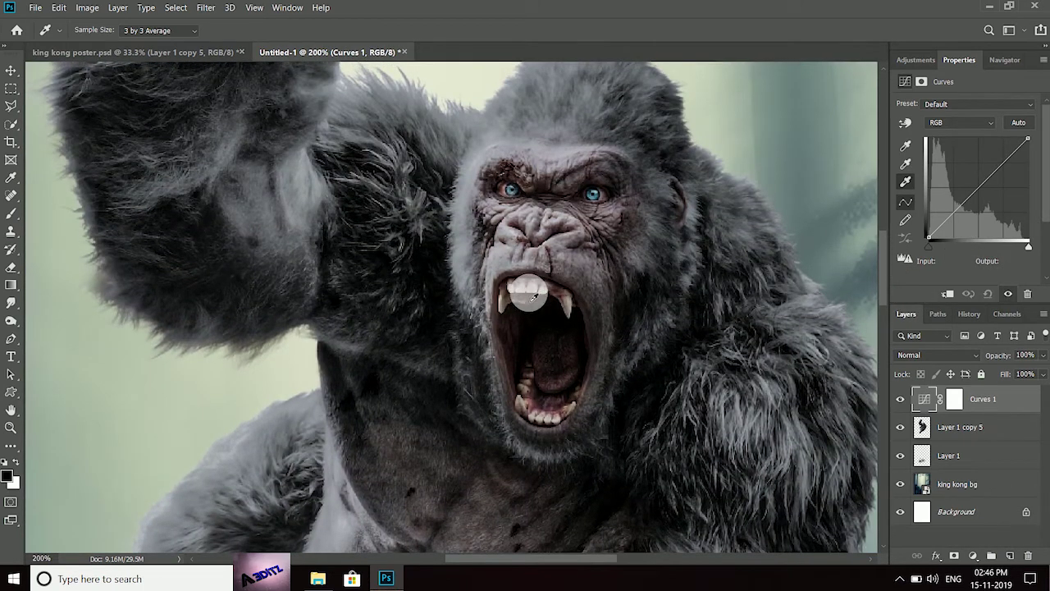
click(515, 288)
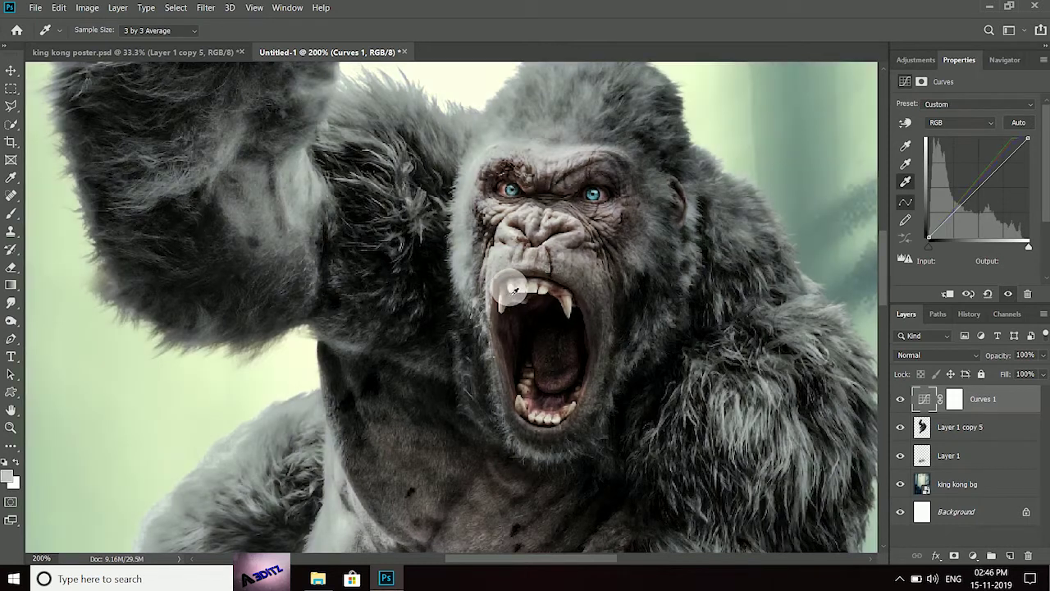
click(947, 294)
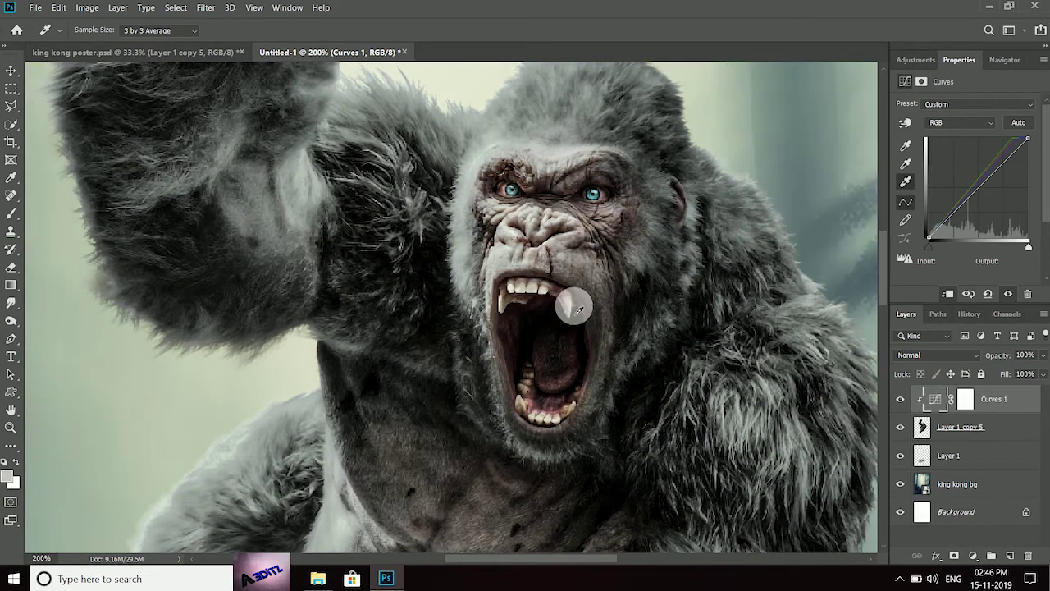
- Set the Curves grey point from the gorilla's chest to tint its fur cool blue
click(906, 162)
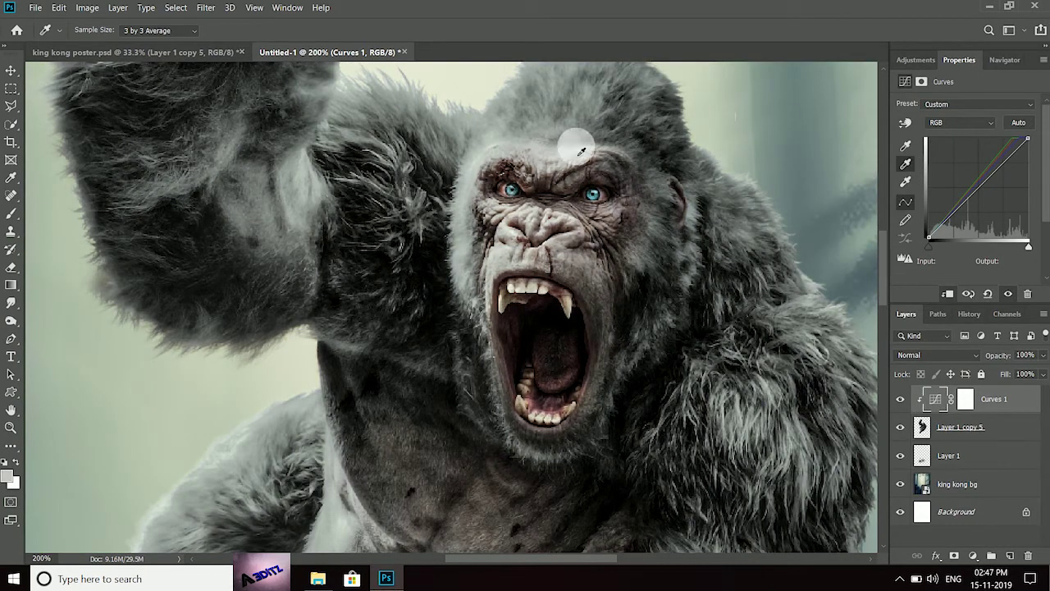
scroll(886, 314, down, 3)
scroll(884, 317, down, 1)
scroll(885, 312, up, 1)
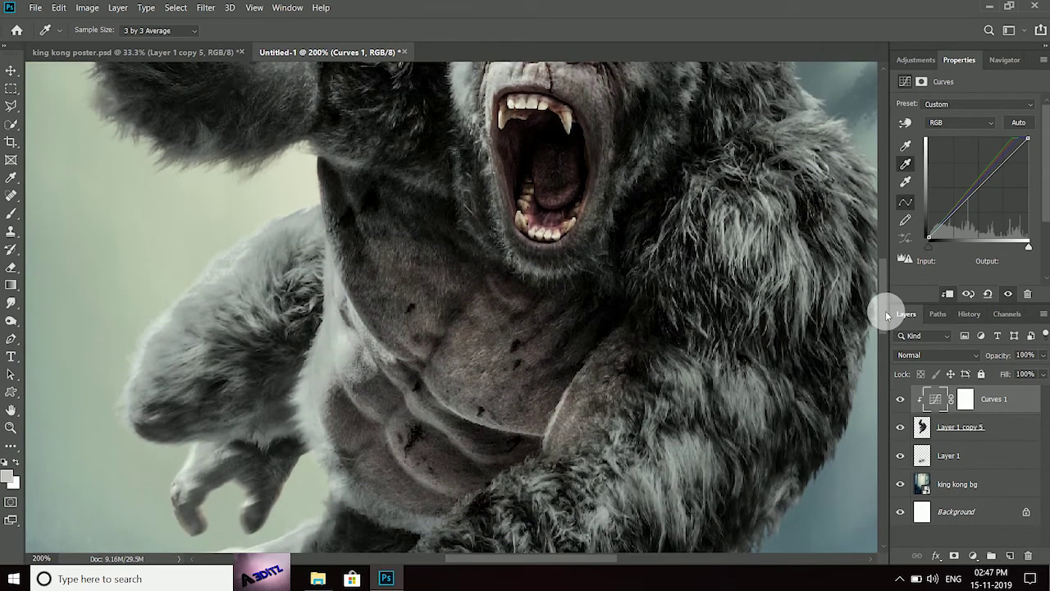
click(346, 314)
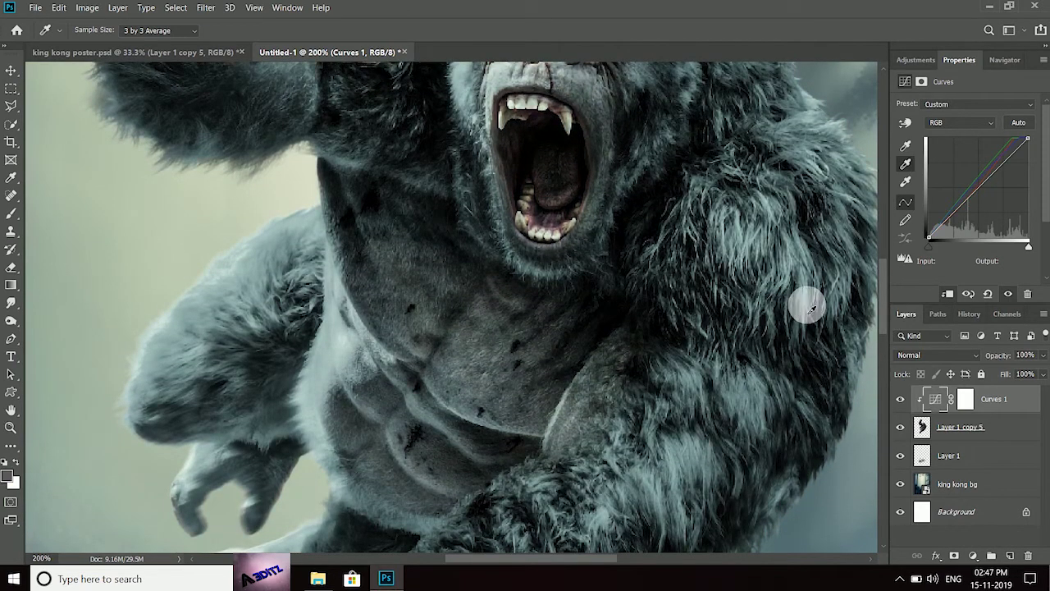
scroll(893, 303, up, 3)
click(905, 147)
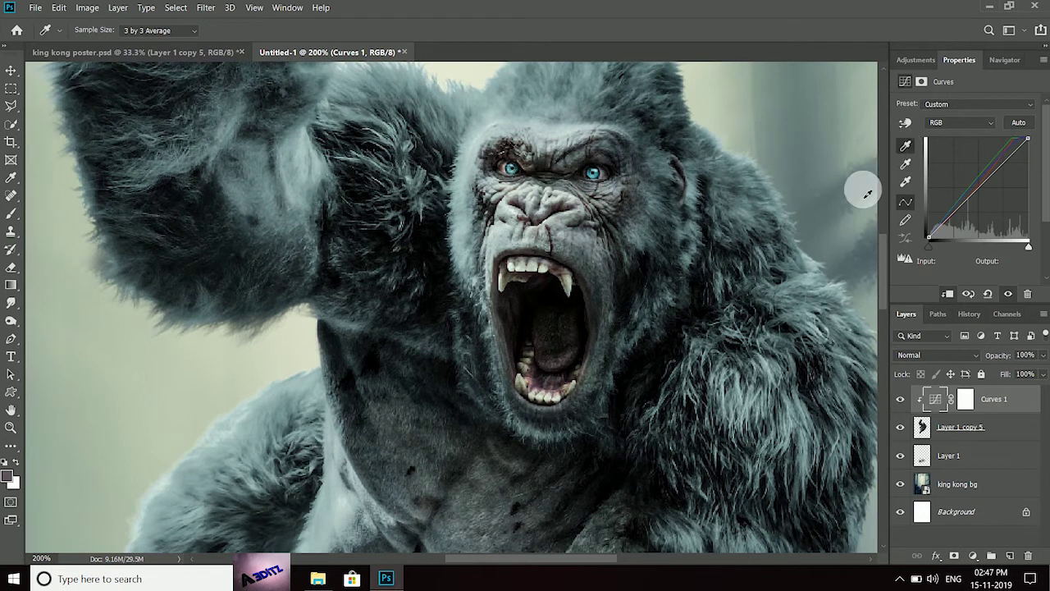
scroll(437, 338, up, 1)
scroll(466, 349, down, 3)
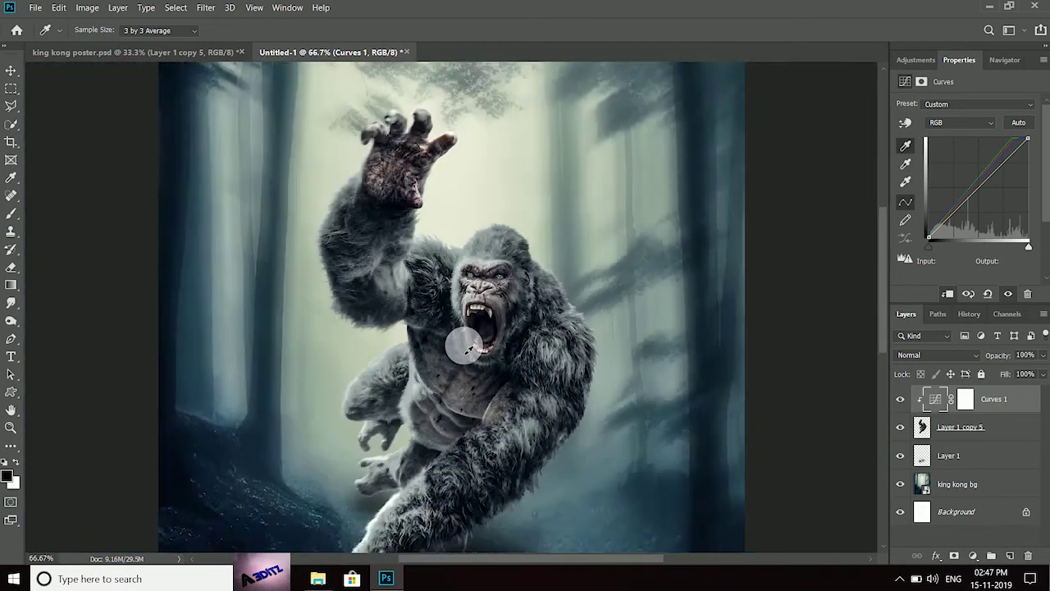
scroll(466, 348, down, 1)
scroll(466, 349, down, 1)
click(900, 399)
click(974, 355)
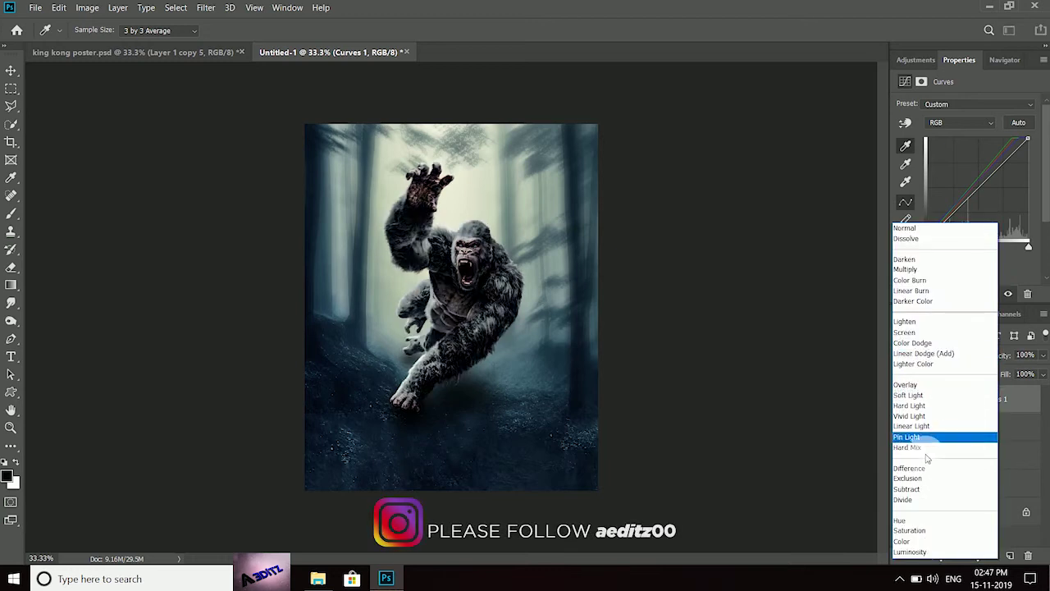
- Blend Curves 1 as Color at 47%, and duplicate it as a Normal, 100%-opacity copy
click(911, 542)
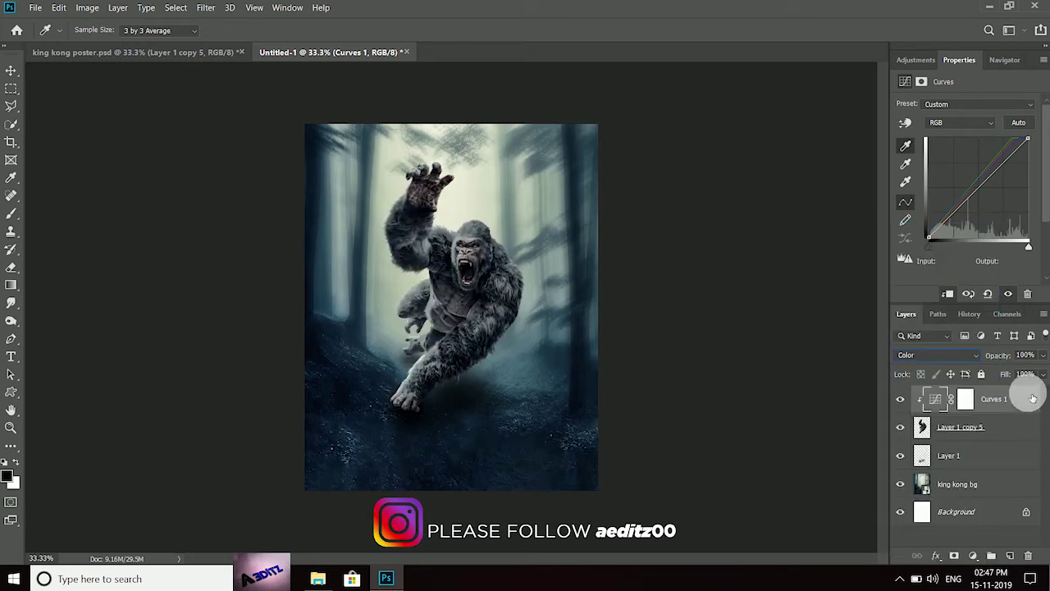
drag(1044, 361, 1009, 369)
key(ctrl+j)
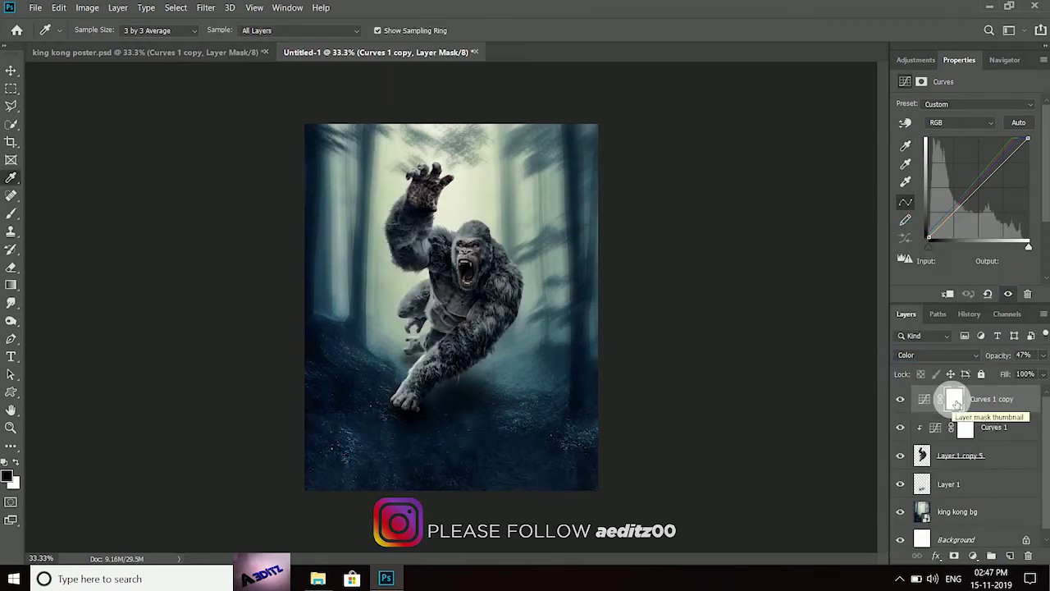
click(978, 356)
click(928, 225)
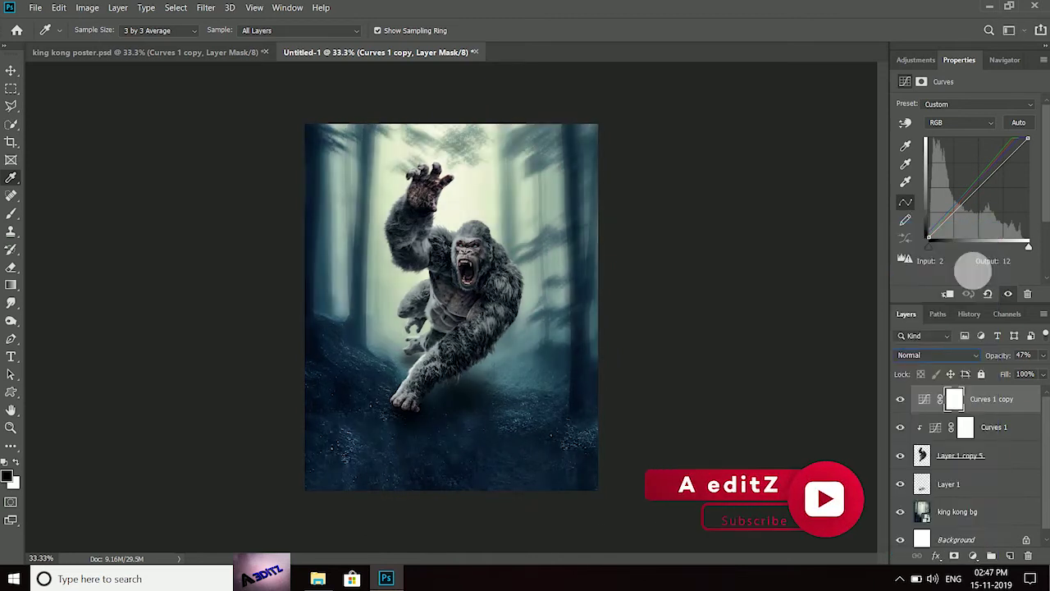
click(1039, 373)
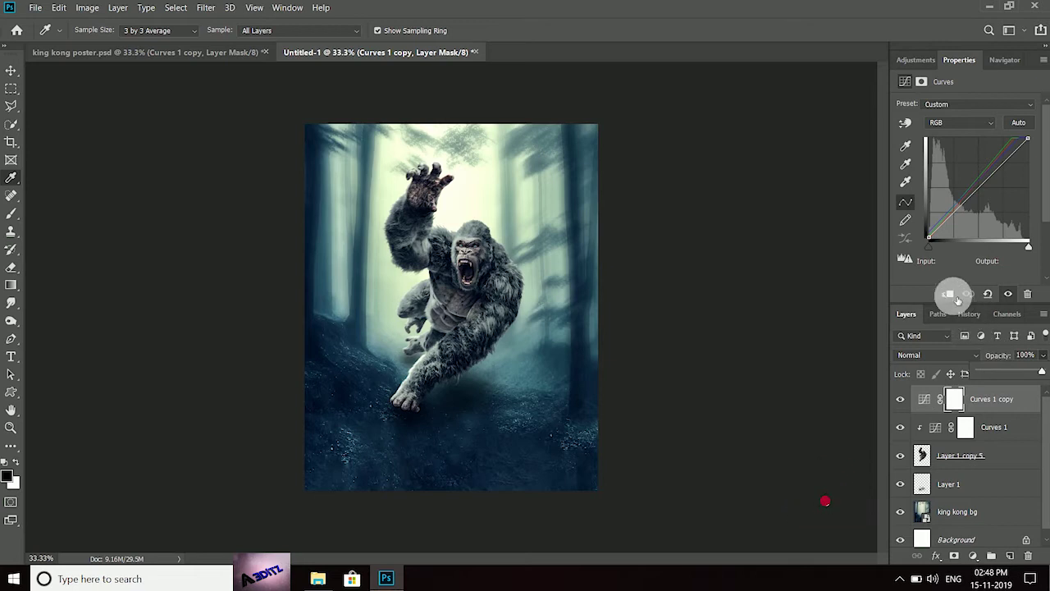
- Clip the Curves copy to the gorilla and fine-tune the original Curves opacity
click(955, 293)
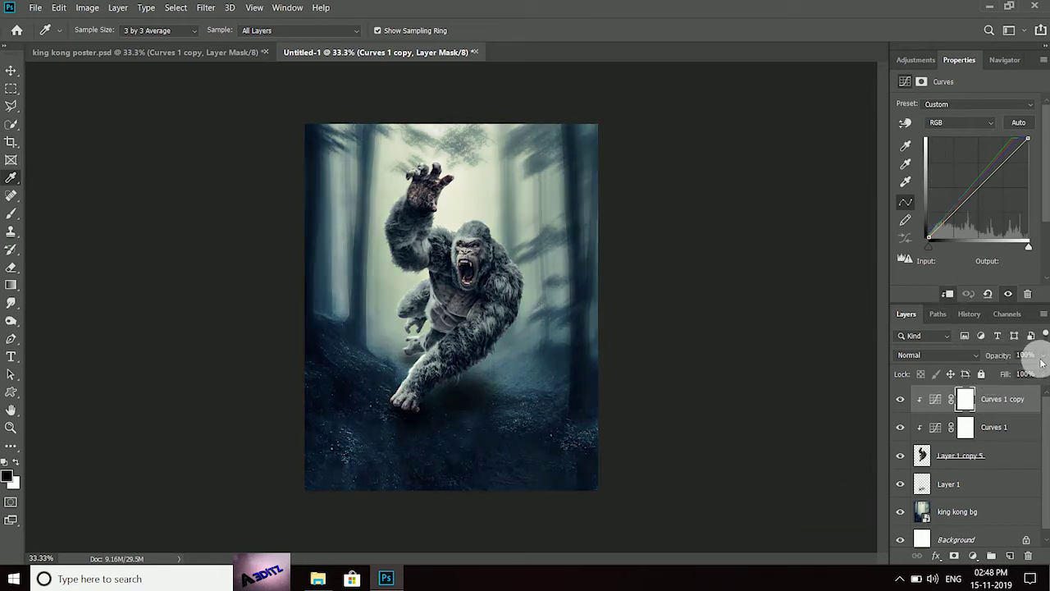
click(900, 398)
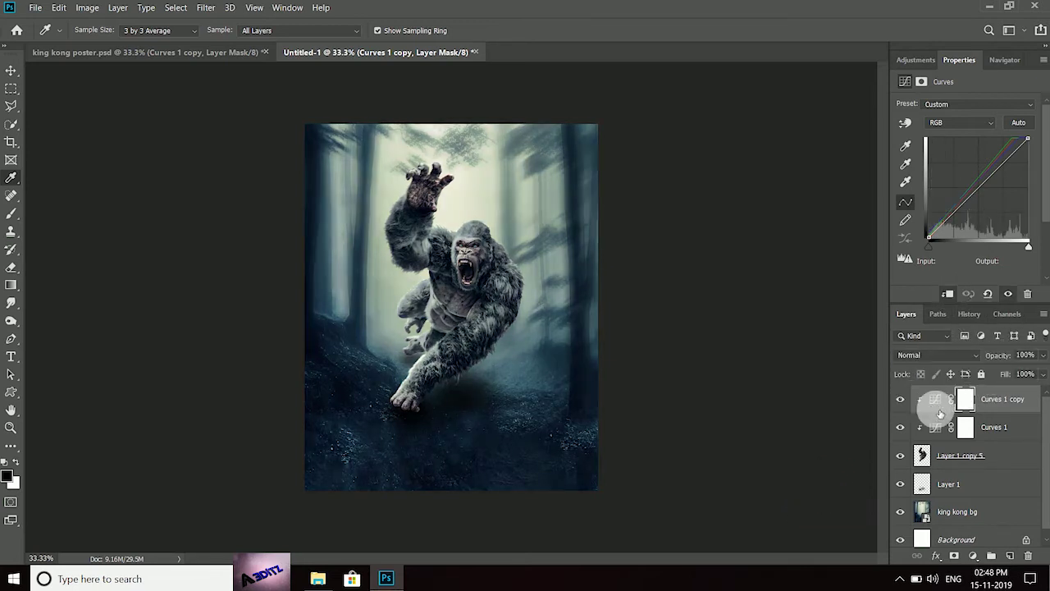
click(1026, 427)
drag(1043, 354, 1007, 372)
click(1001, 399)
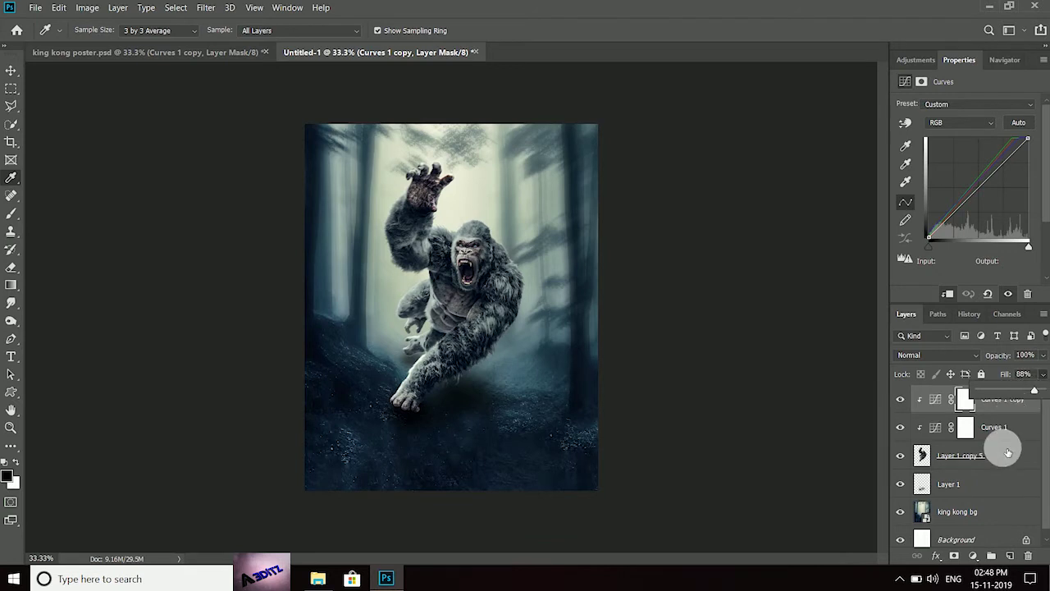
click(974, 556)
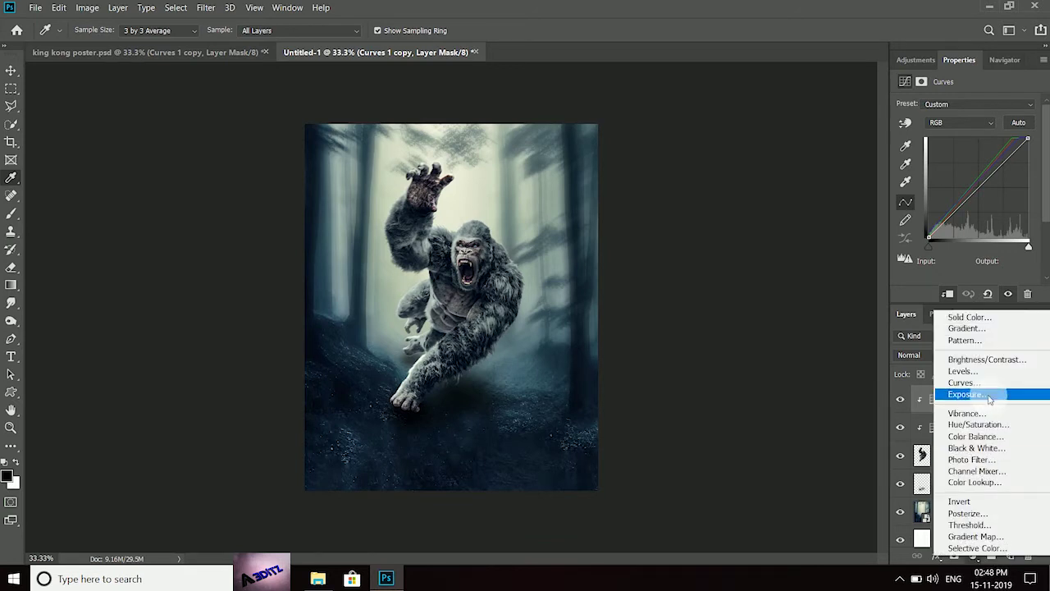
- Add a clipped Levels layer with inputs 0, 1.68, 142, then invert its mask to black
click(976, 371)
click(949, 295)
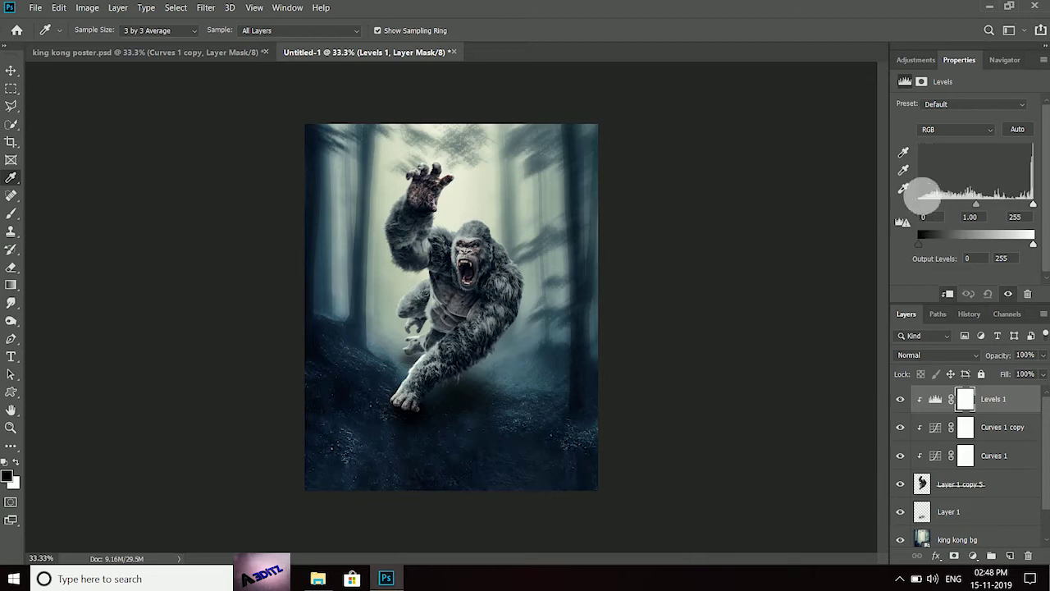
drag(1026, 210, 940, 207)
click(985, 203)
click(916, 60)
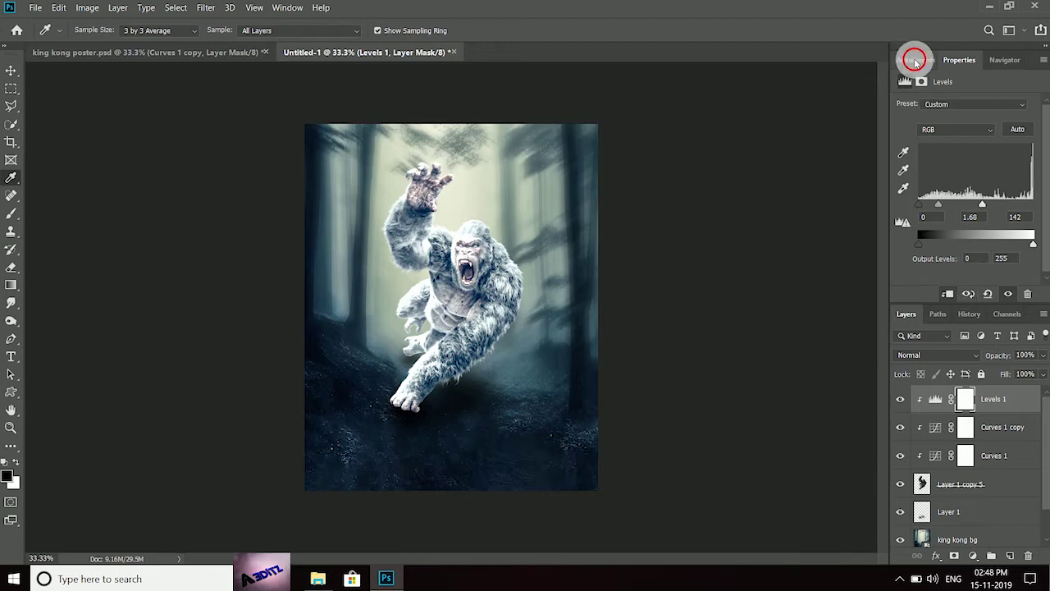
key(ctrl+i)
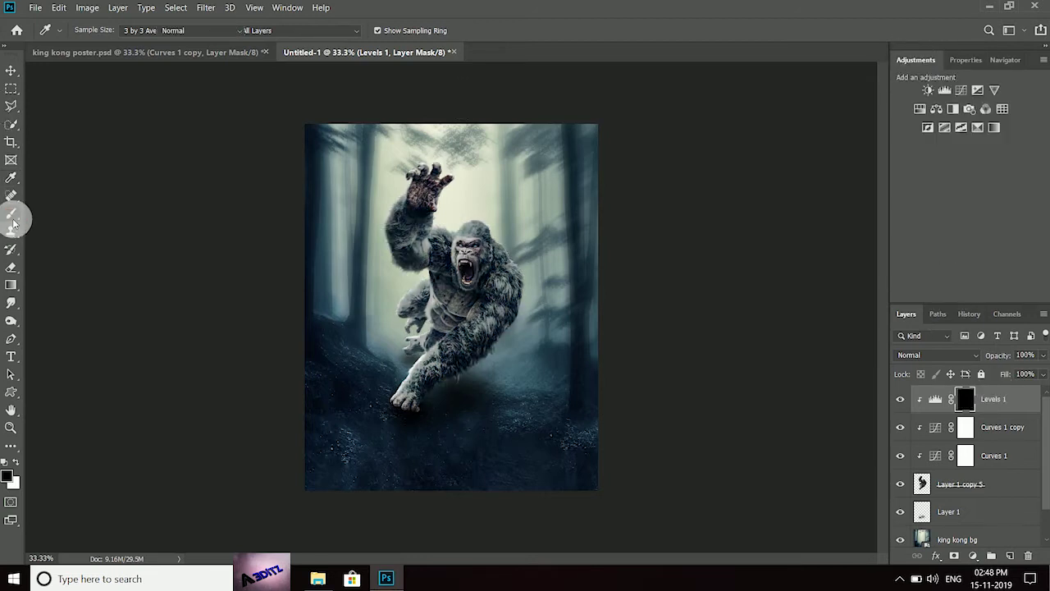
- With a white 24%-opacity brush, paint Levels brightening onto the gorilla's raised hand and wrist
click(12, 216)
click(16, 464)
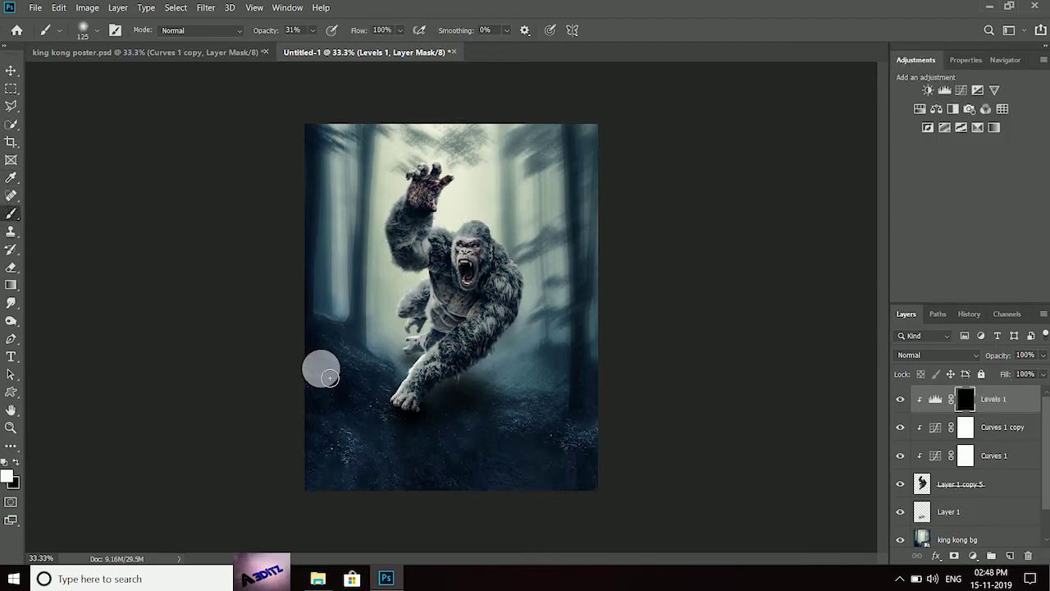
key(ctrl+plus)
key(ctrl+plus)
key(ctrl+plus)
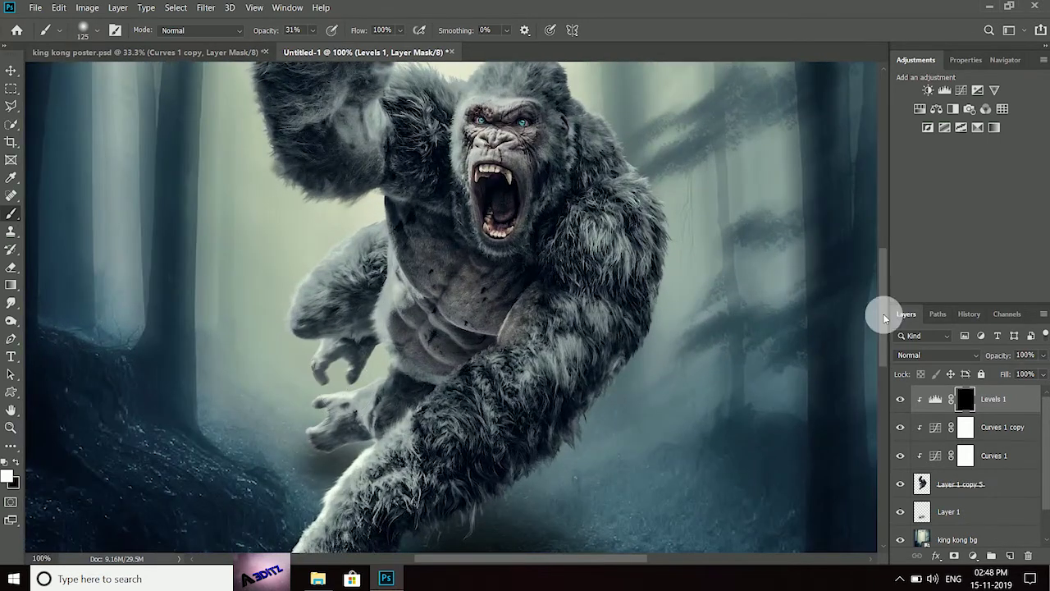
scroll(886, 304, up, 3)
scroll(882, 279, up, 2)
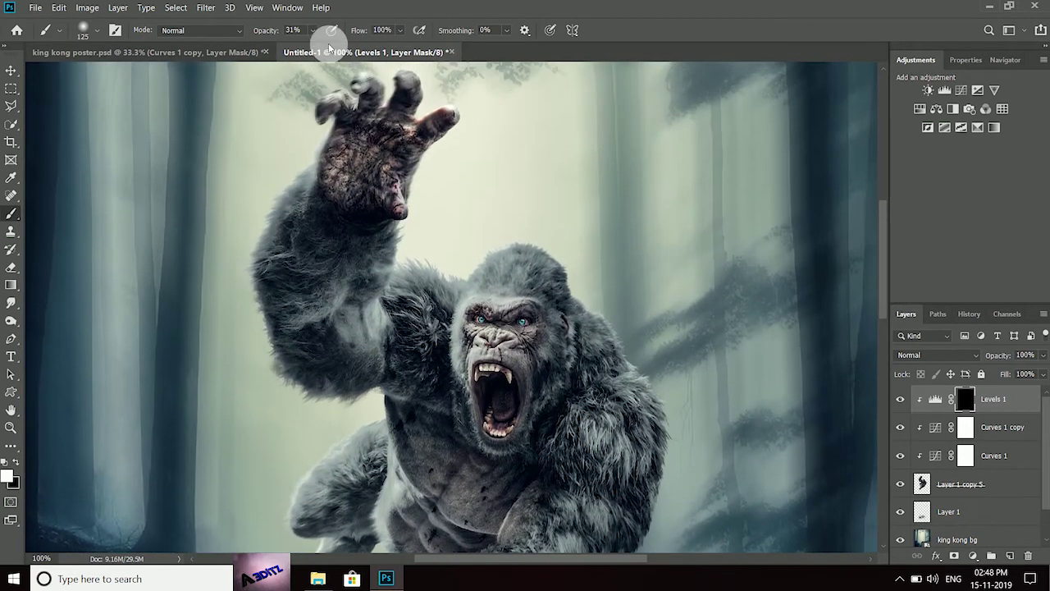
drag(315, 46, 313, 46)
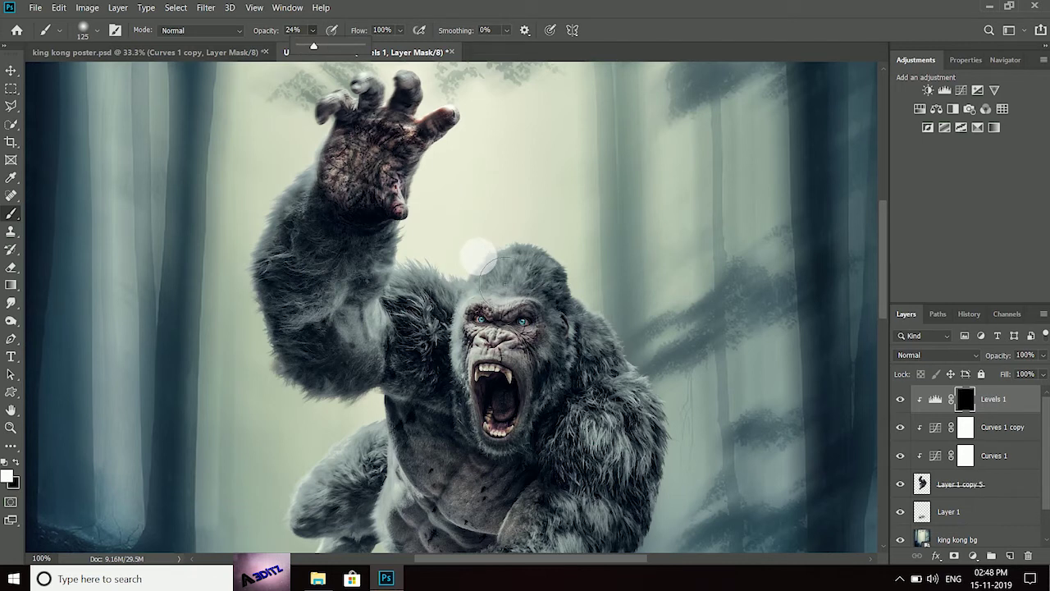
key(bracketleft)
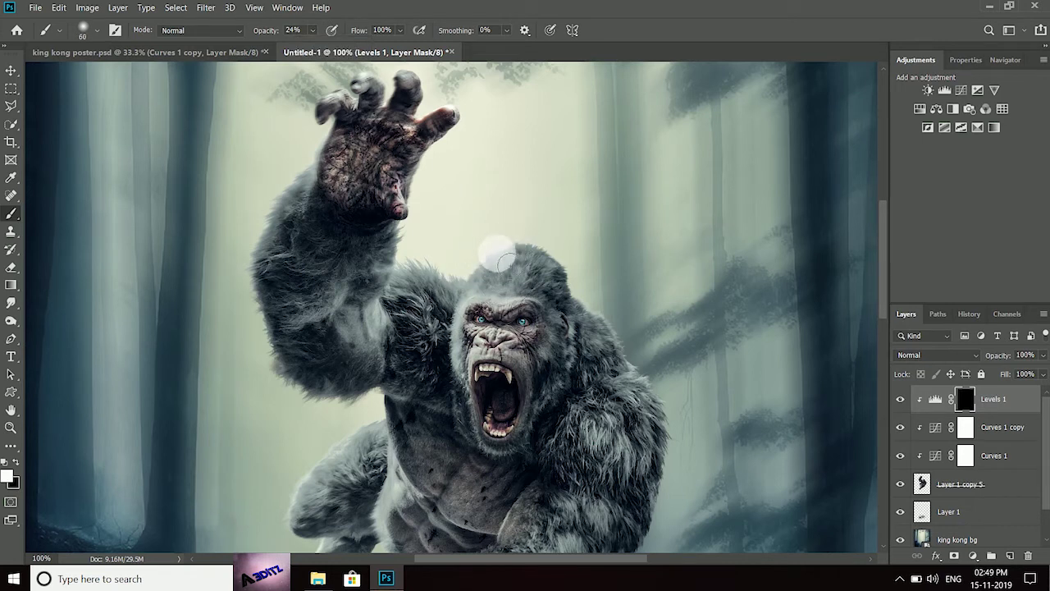
mouse_move(439, 255)
mouse_down()
mouse_move(424, 155)
mouse_move(462, 115)
mouse_move(425, 239)
mouse_move(443, 254)
mouse_move(521, 231)
mouse_move(570, 251)
mouse_move(625, 326)
mouse_move(460, 246)
mouse_move(406, 244)
mouse_move(420, 226)
mouse_move(304, 144)
mouse_move(335, 115)
mouse_move(304, 156)
mouse_move(249, 277)
mouse_move(282, 375)
mouse_move(332, 402)
mouse_up()
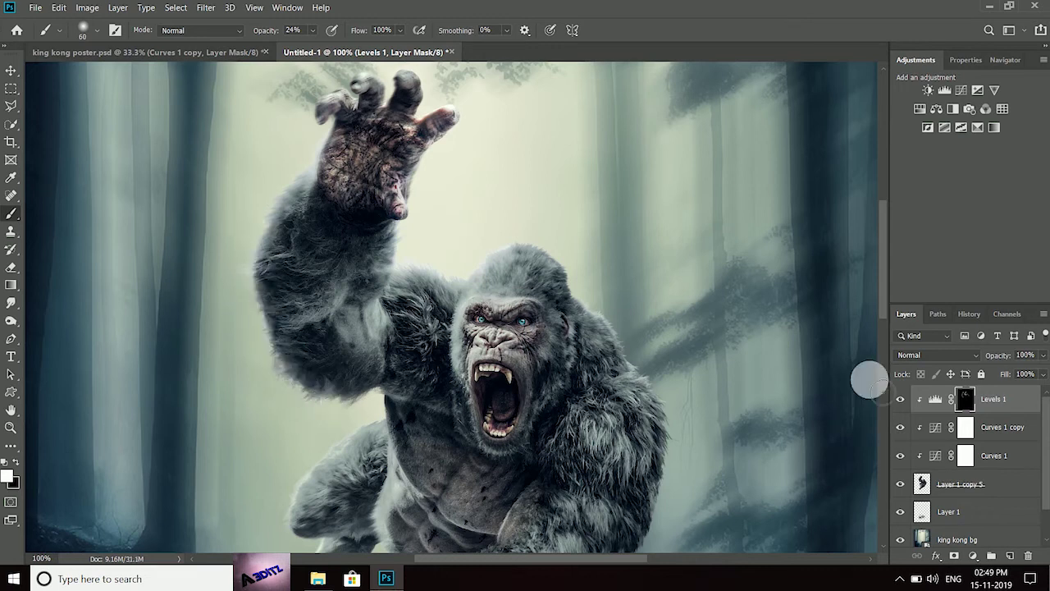
- Paint brightening along the gorilla's shoulder, arm edge and fur edge
scroll(889, 299, down, 5)
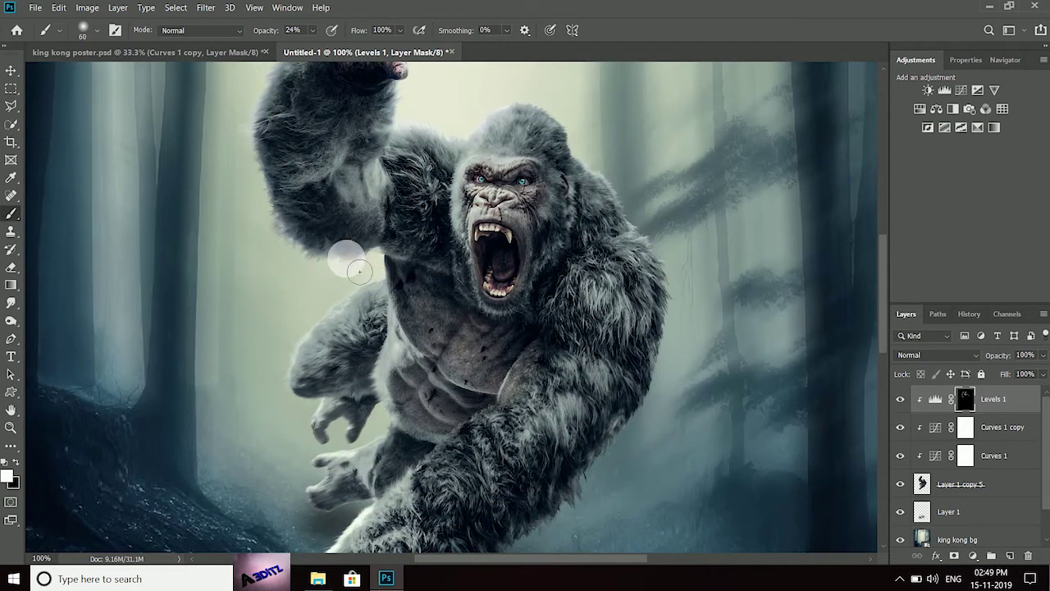
drag(380, 246, 382, 261)
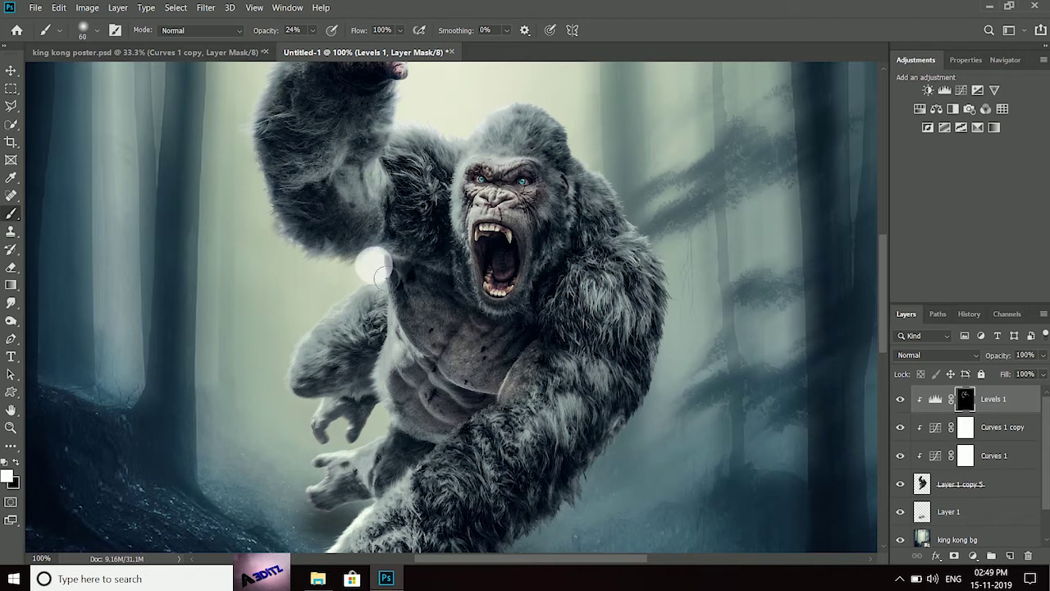
mouse_move(359, 298)
mouse_down()
mouse_move(284, 353)
mouse_move(287, 375)
mouse_up()
scroll(887, 290, down, 3)
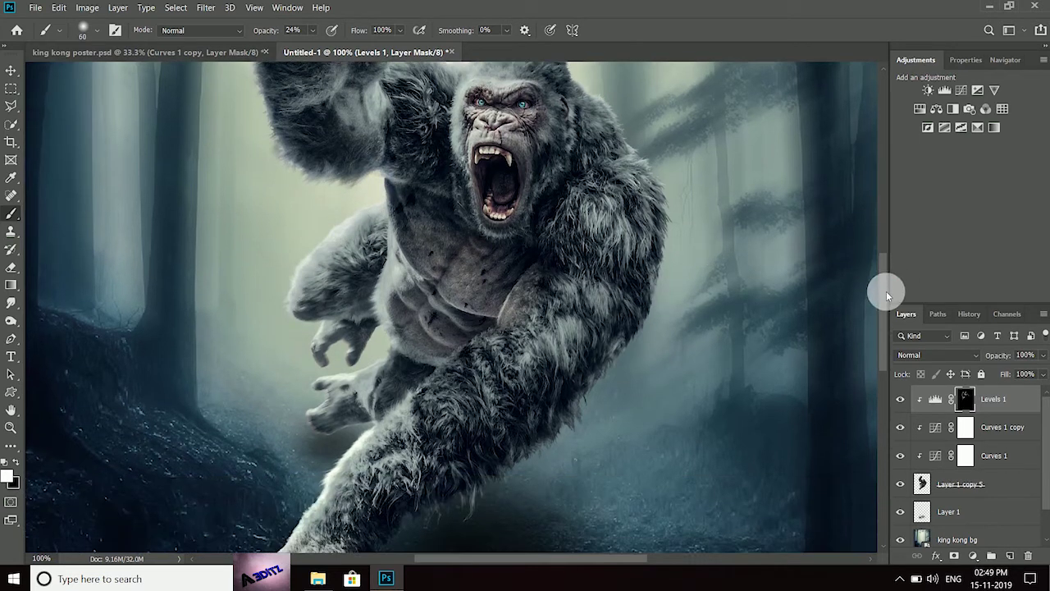
drag(886, 290, 886, 297)
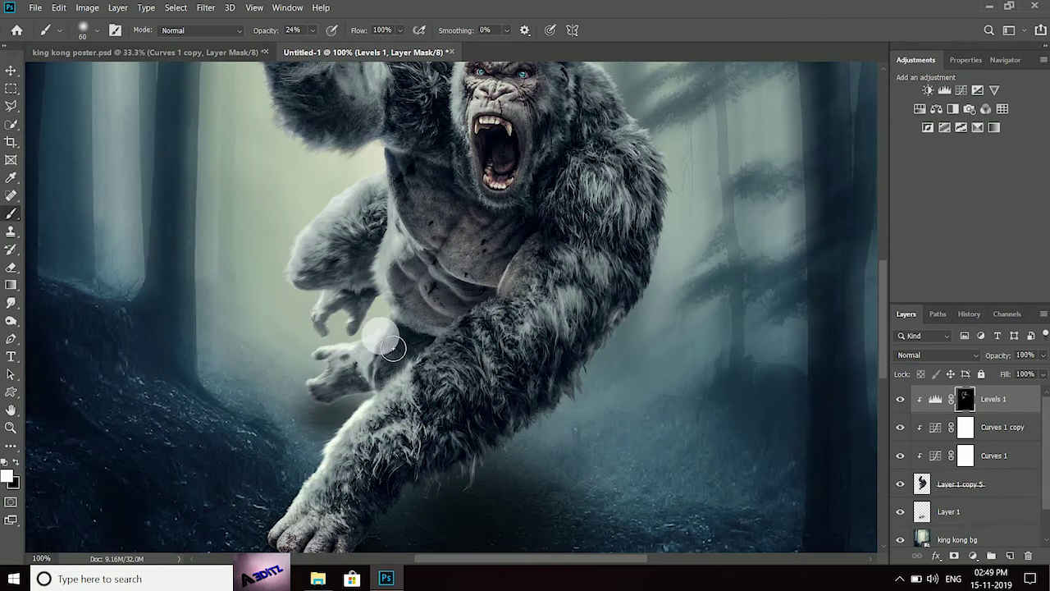
mouse_move(365, 346)
mouse_down()
mouse_move(684, 247)
mouse_move(671, 151)
mouse_move(676, 239)
mouse_move(665, 279)
mouse_move(640, 305)
mouse_move(680, 159)
mouse_move(633, 106)
mouse_move(680, 205)
mouse_up()
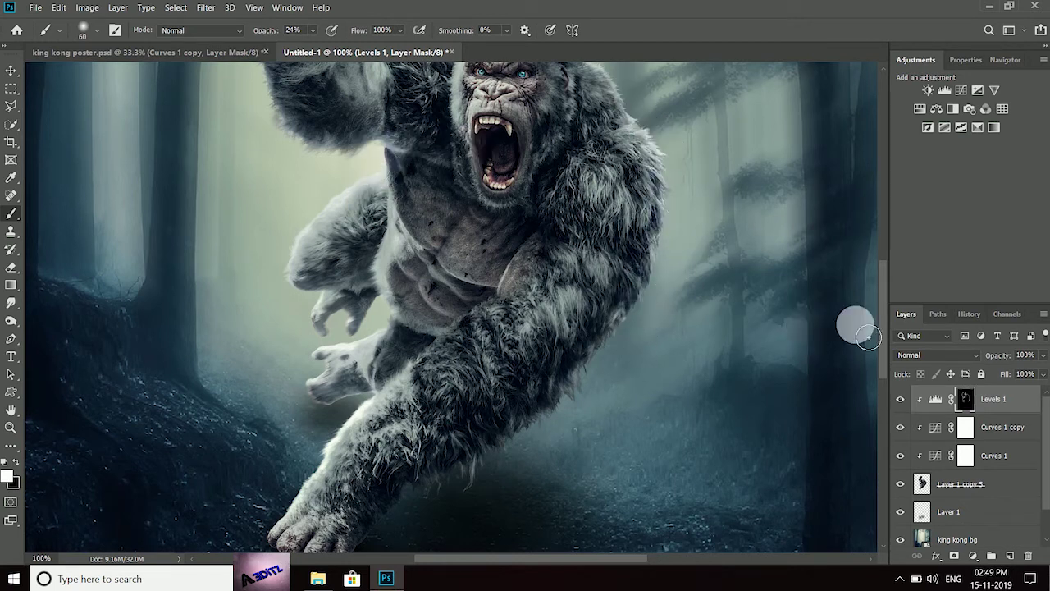
key(ctrl+minus)
key(ctrl+minus)
key(ctrl+minus)
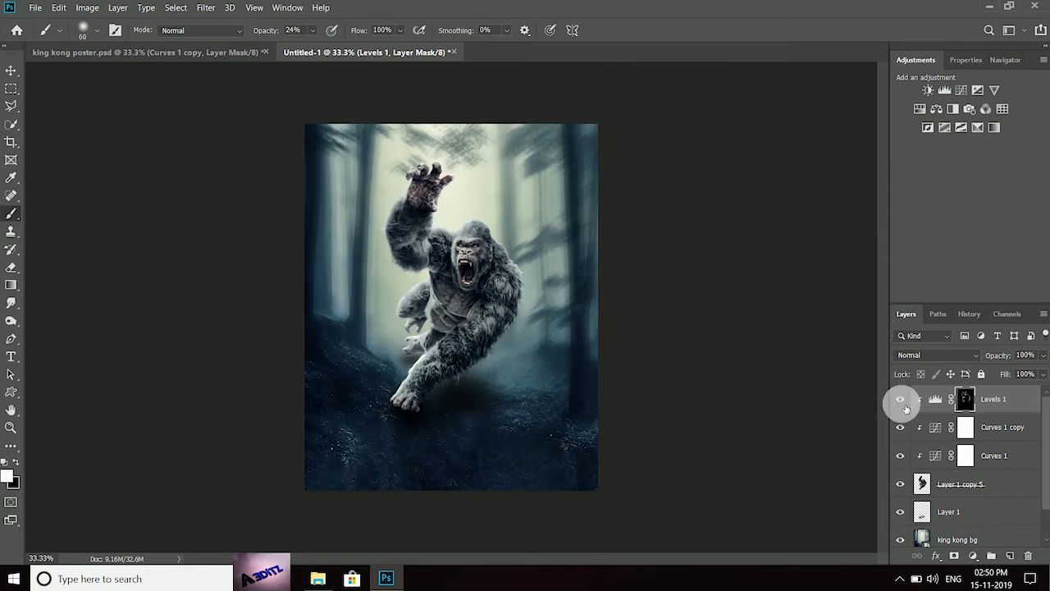
- Move the king kong bg copy to the top of the stack and rasterize it
click(903, 401)
click(989, 540)
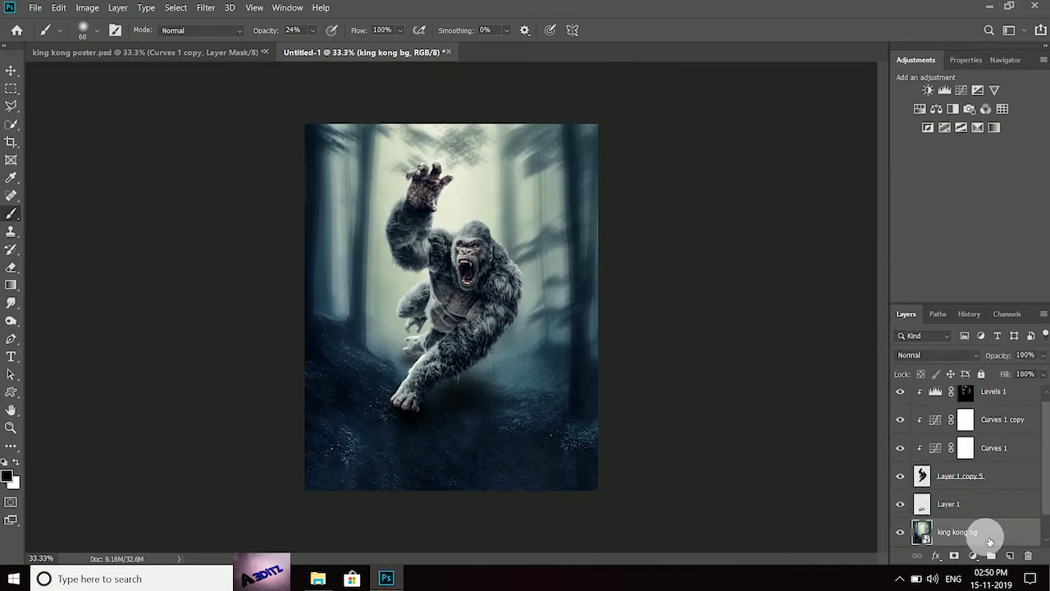
drag(990, 540, 1014, 396)
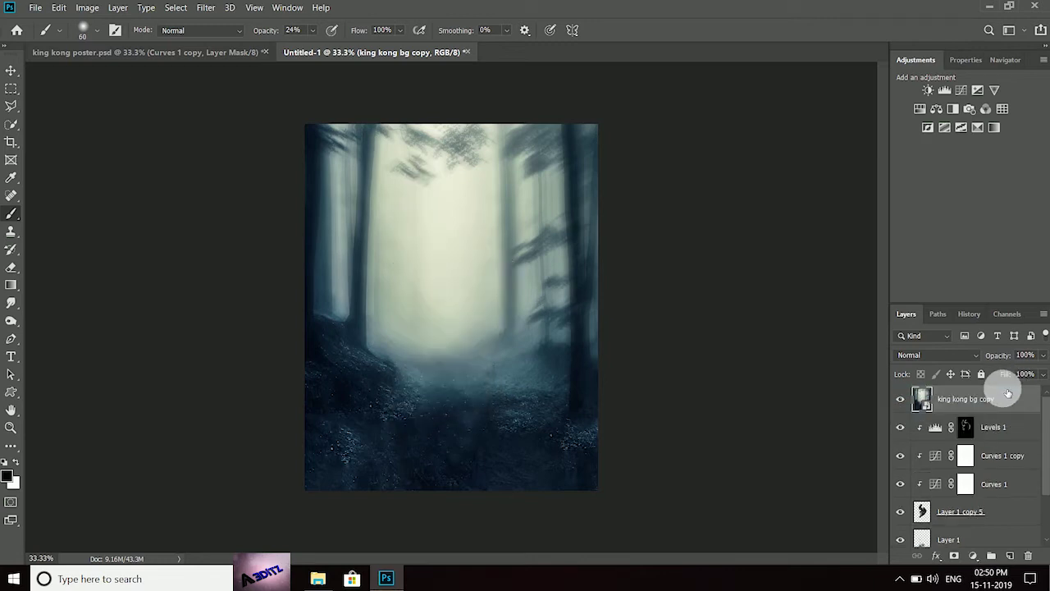
right_click(1008, 399)
click(886, 231)
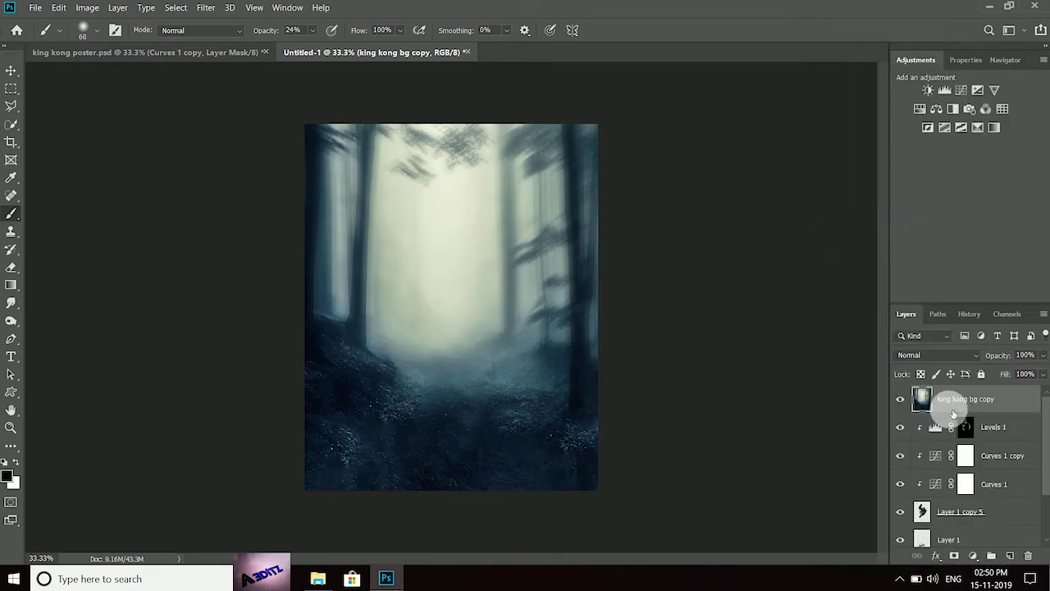
- Blur the background copy with a 150.3 px Gaussian Blur and load the gorilla's outline as a selection
click(206, 7)
mouse_move(212, 167)
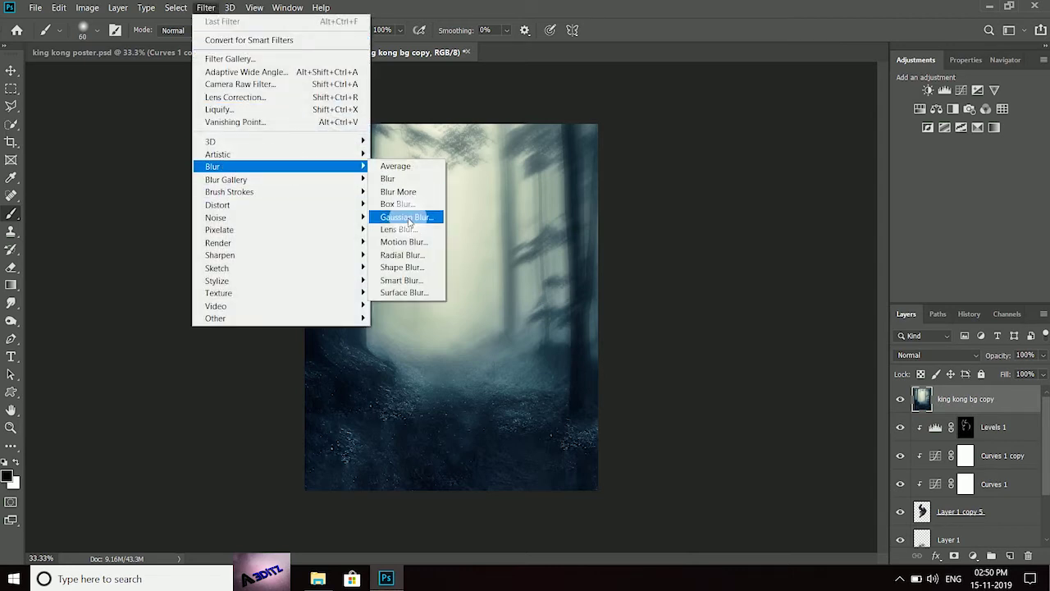
click(398, 217)
drag(728, 350, 741, 346)
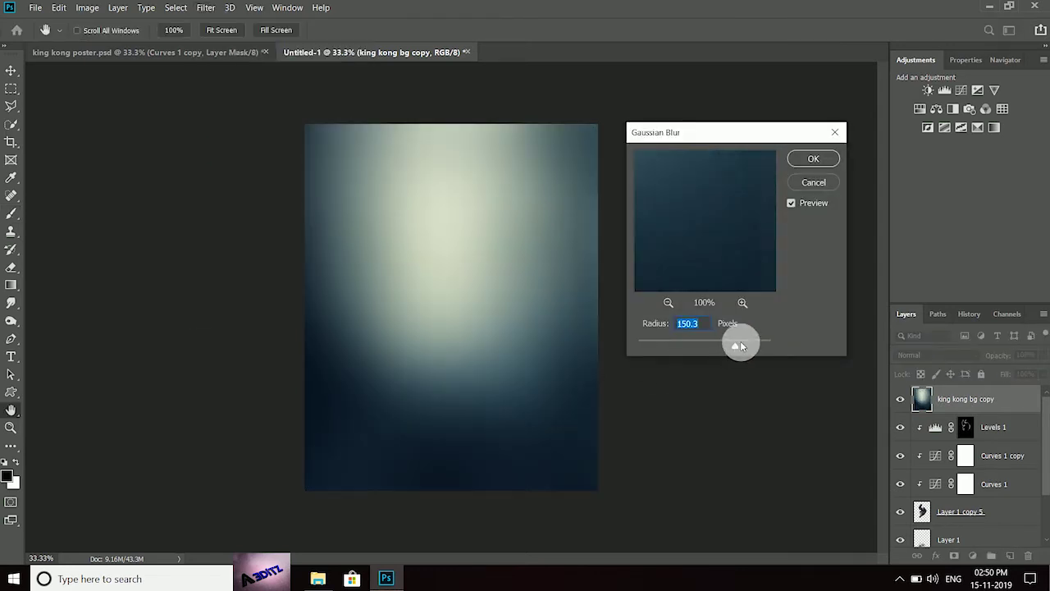
click(813, 158)
key(b)
ctrl+click(922, 511)
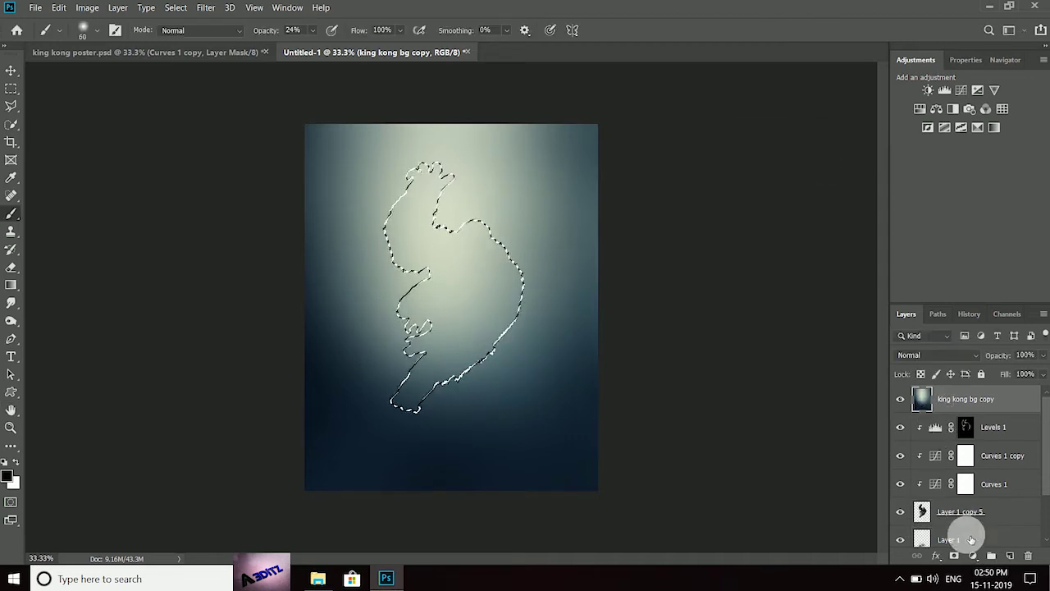
- Mask the blurred forest copy to the gorilla, blend it as Color at 29%, and add Layer 2
click(954, 555)
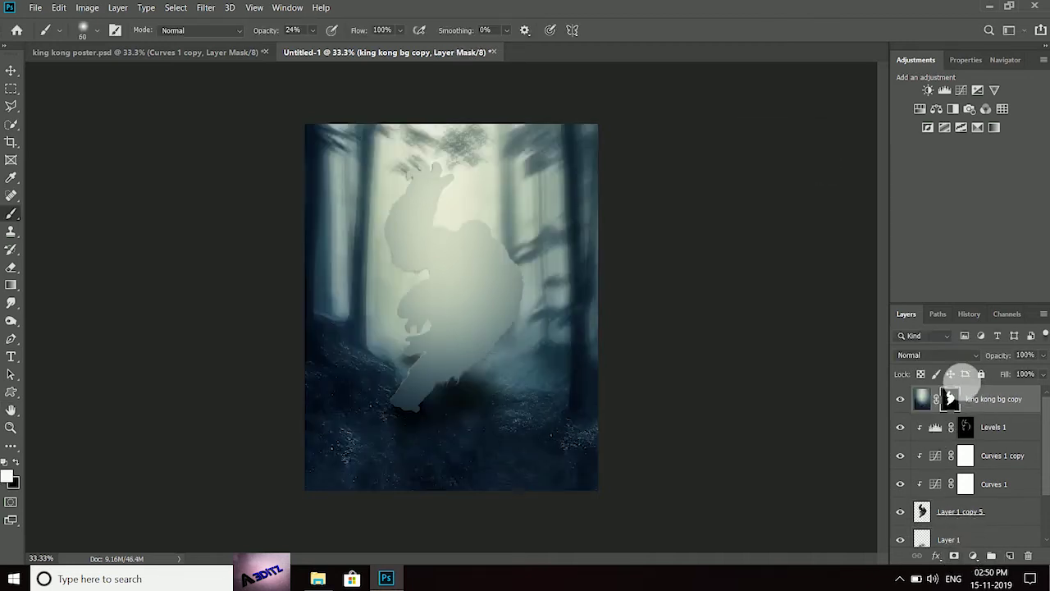
click(922, 399)
click(1042, 354)
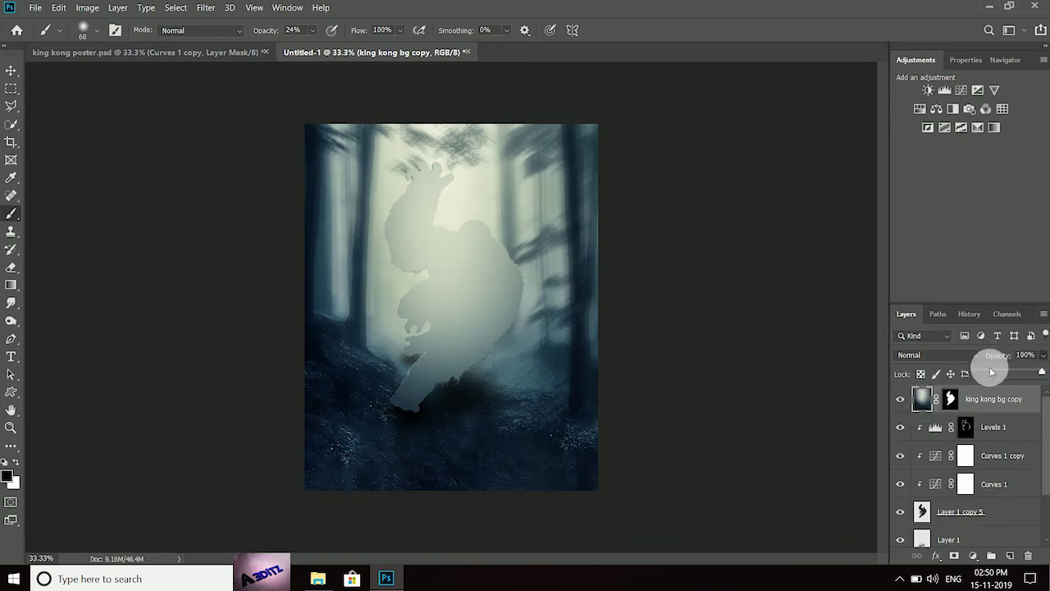
click(973, 355)
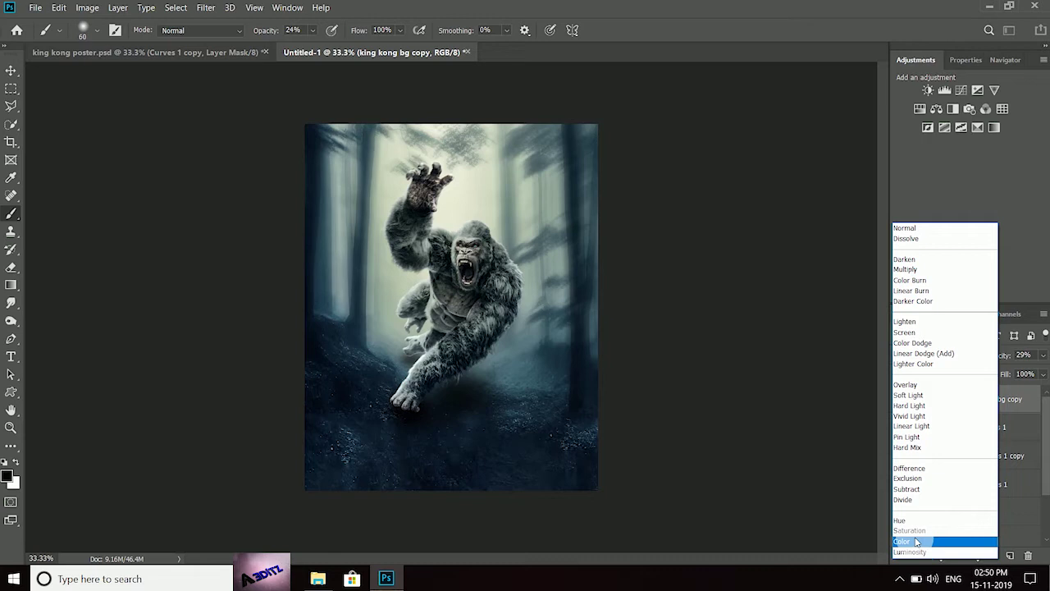
click(917, 542)
click(1011, 555)
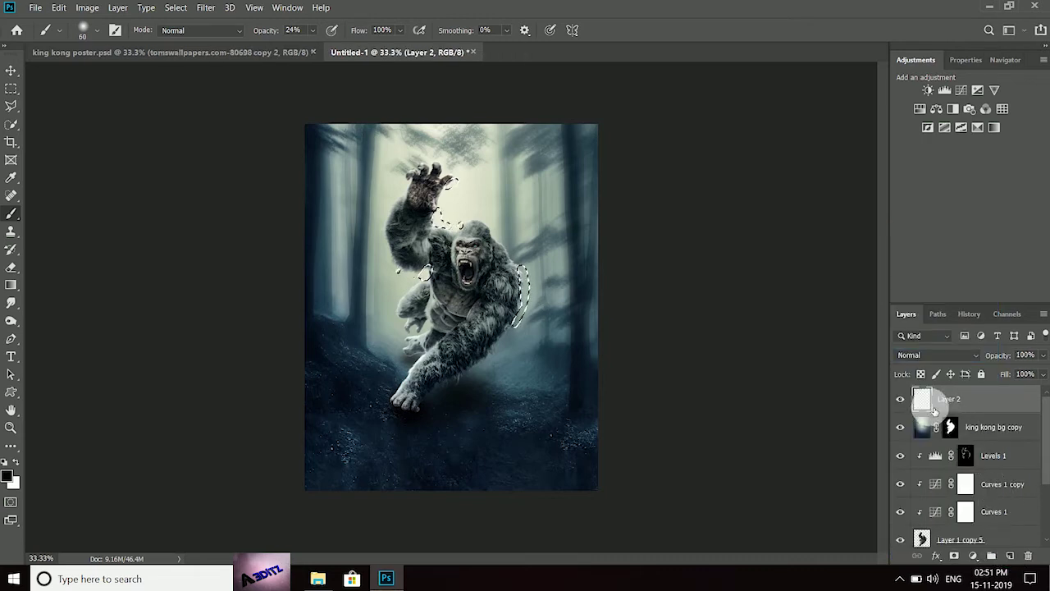
- Set the background colour to the pale mist tone e0e3ce sampled from the canvas
click(13, 490)
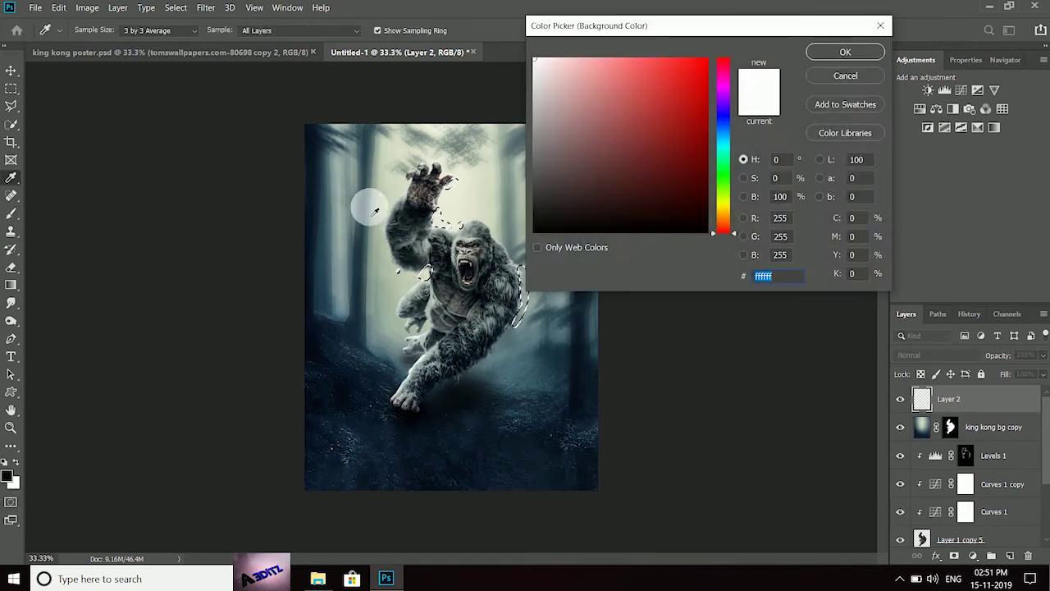
click(473, 207)
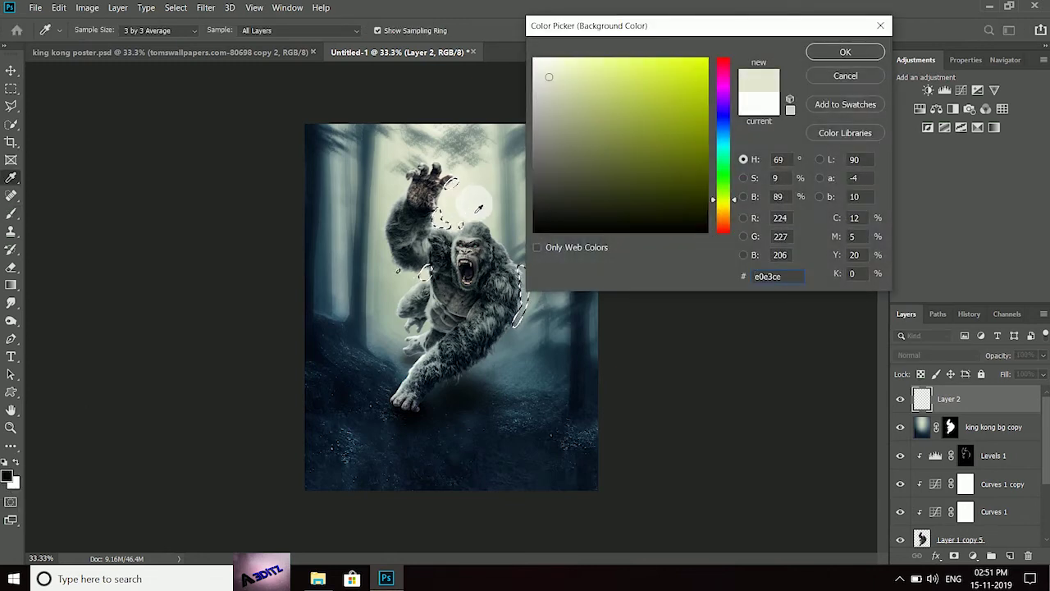
click(827, 61)
key(b)
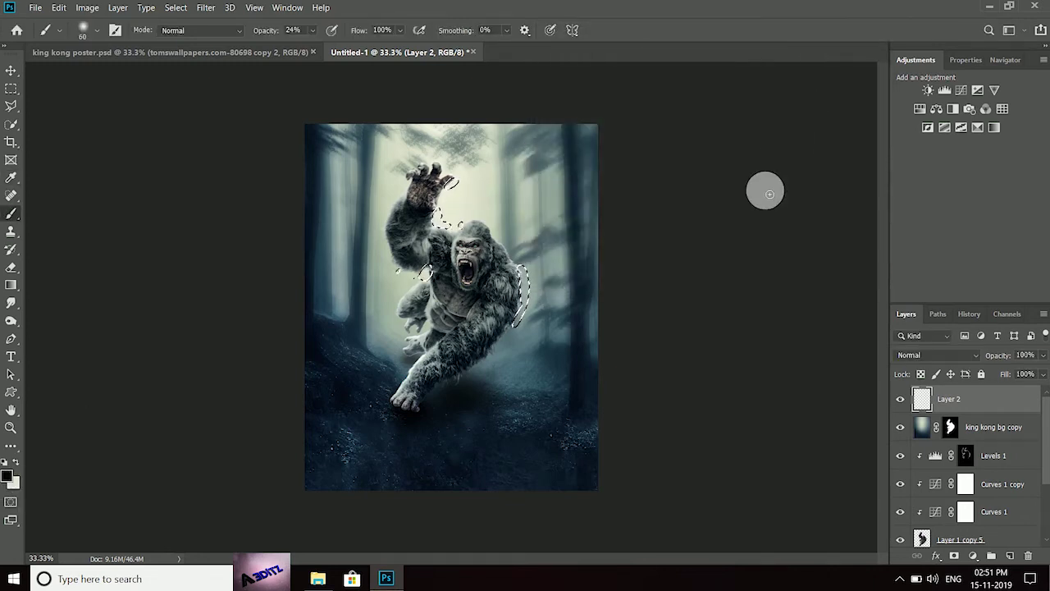
- Clear the gorilla selection and Gaussian-blur Layer 2 with a 42.9-pixel radius
key(ctrl+d)
click(206, 7)
mouse_move(213, 167)
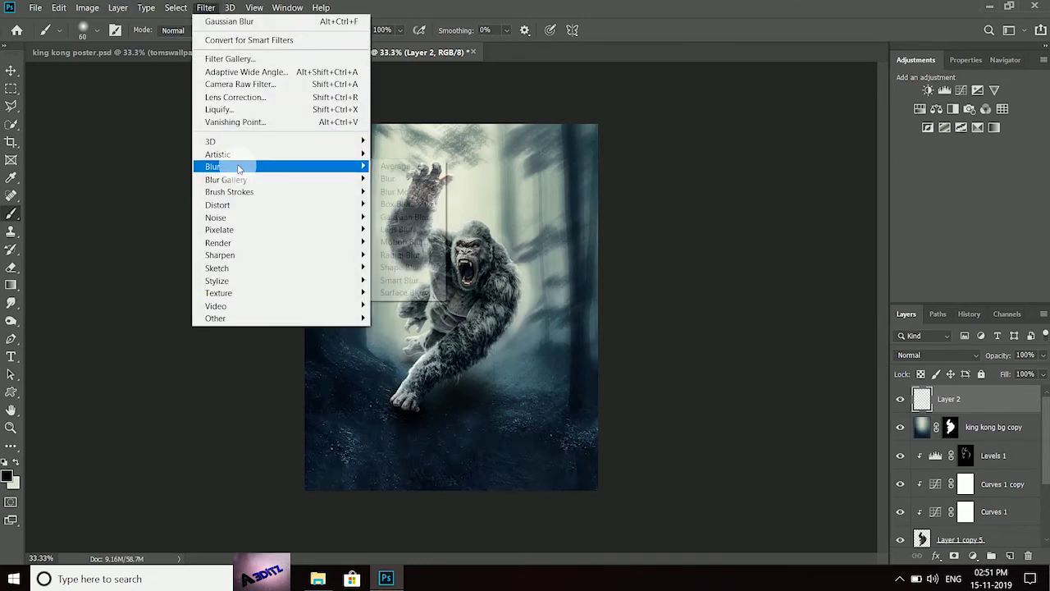
click(414, 223)
click(680, 347)
mouse_move(698, 345)
mouse_down()
mouse_move(654, 353)
mouse_move(722, 345)
mouse_up()
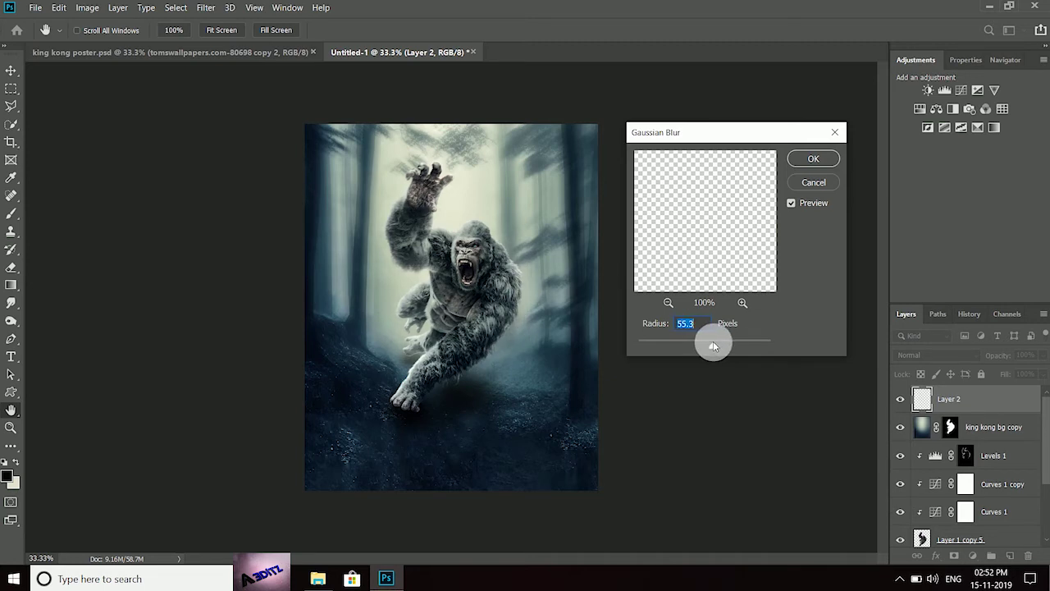
click(815, 155)
key(b)
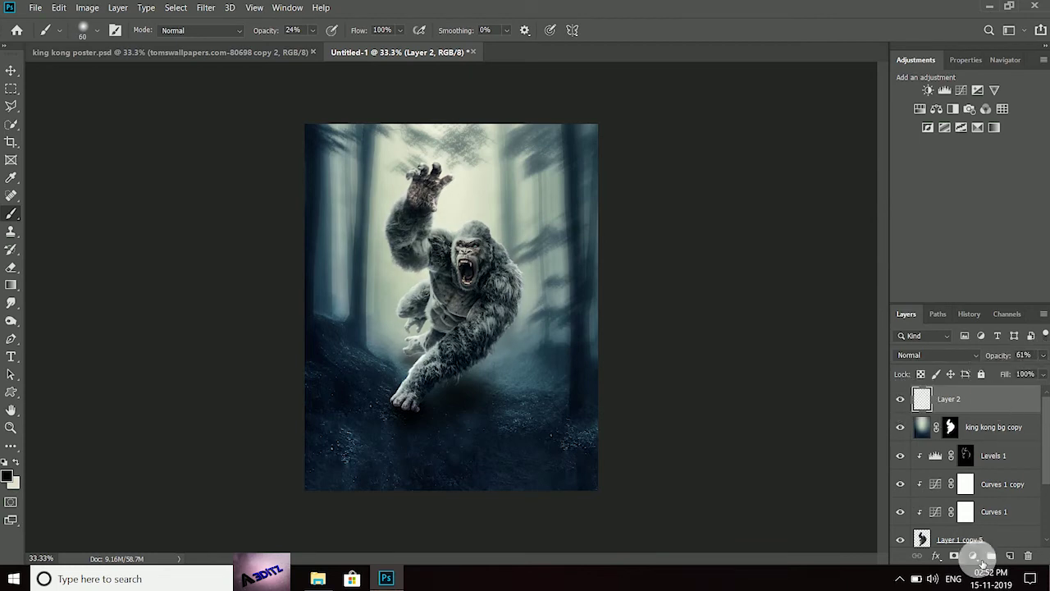
- Add Levels 2 above Levels 1, clip it, and set input levels to 0, 1.09, 231
click(973, 556)
click(982, 379)
drag(1015, 402, 1023, 456)
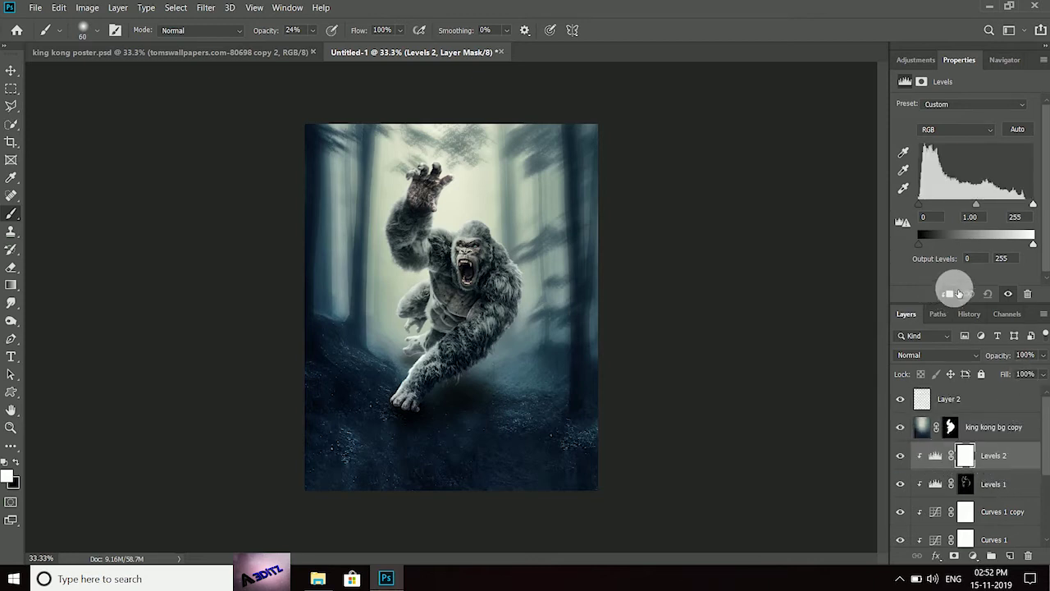
click(949, 294)
drag(1033, 204, 1015, 207)
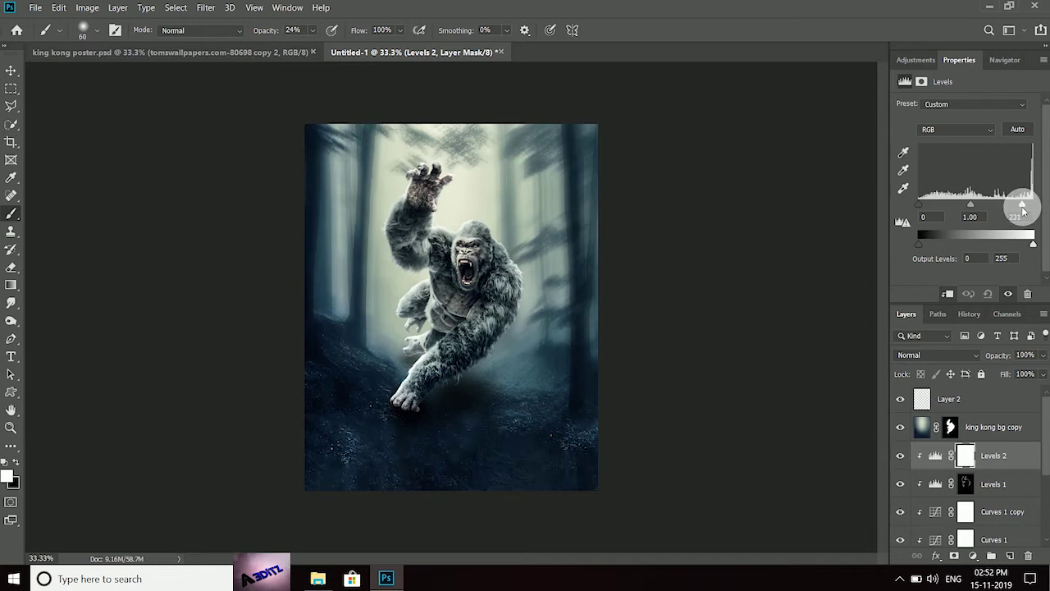
drag(970, 208, 920, 208)
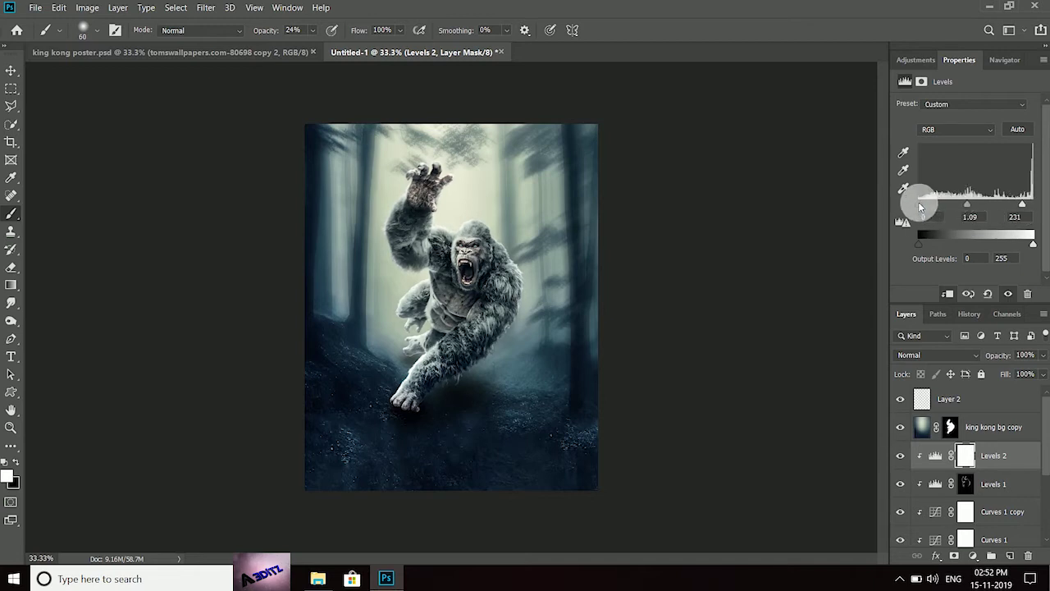
click(916, 59)
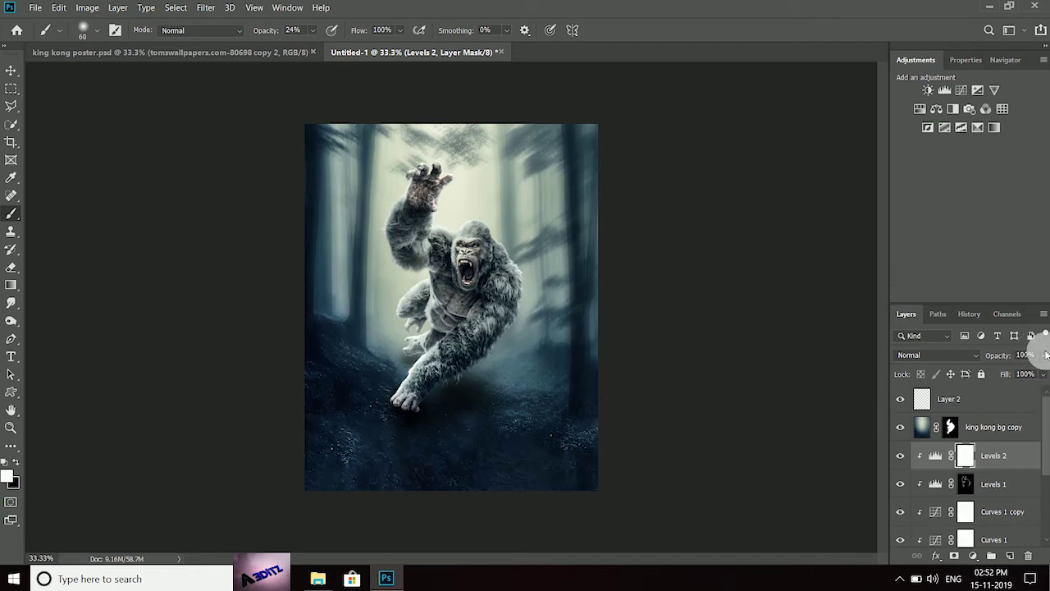
drag(1045, 355, 1008, 374)
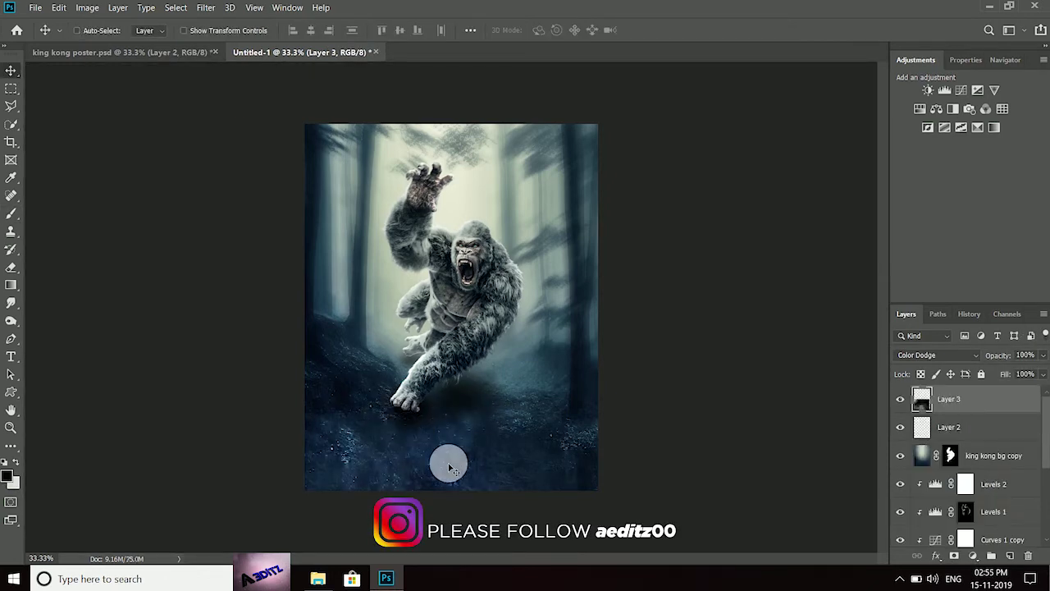
- Shift Layer 3 right, then duplicate it as a Screen-blended copy at 41% opacity
key(ctrl+t)
drag(487, 457, 534, 457)
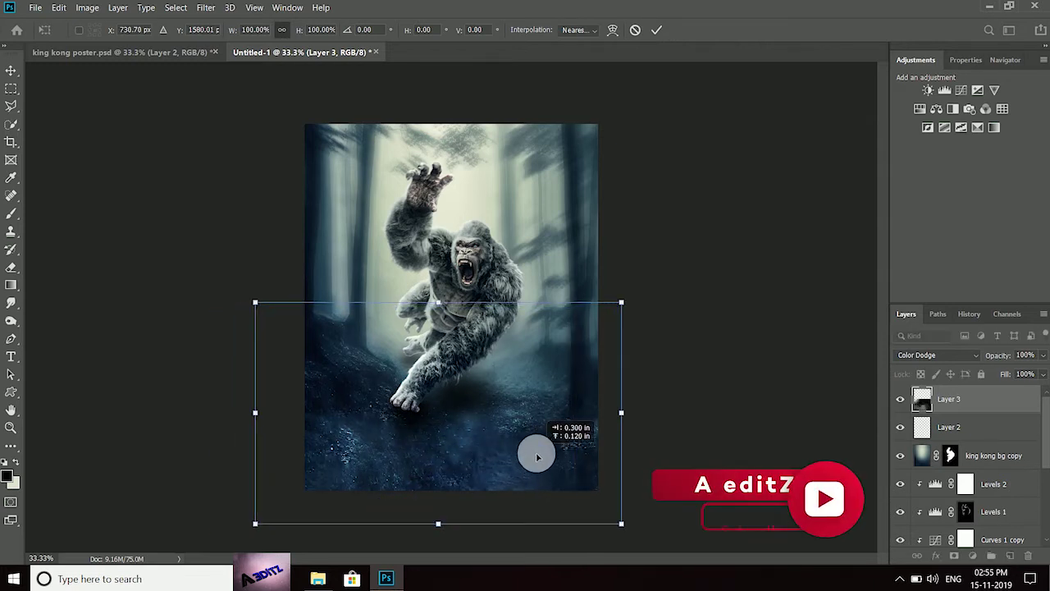
click(657, 30)
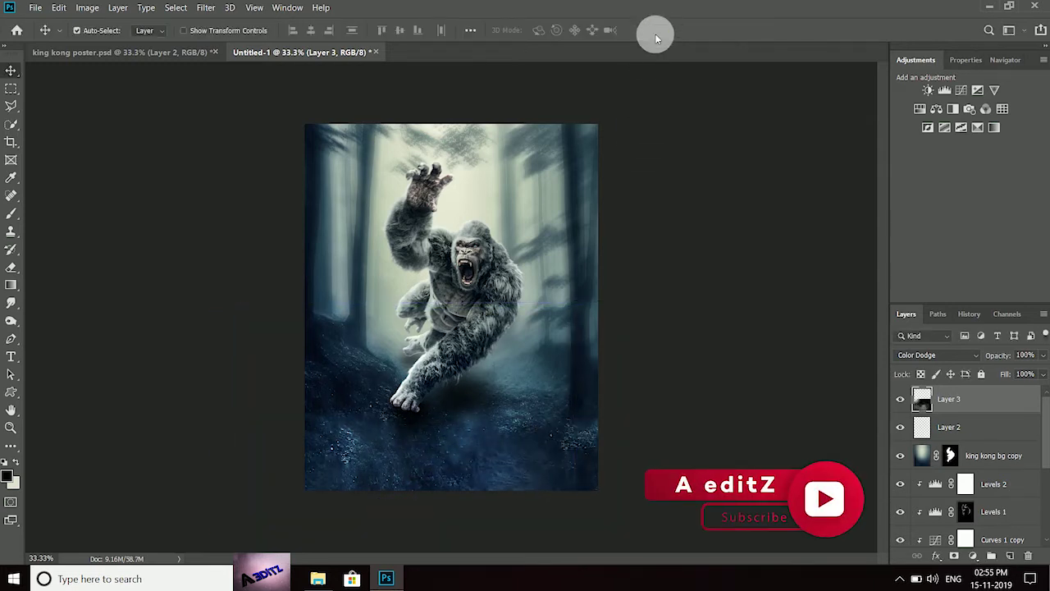
key(ctrl+j)
click(975, 354)
click(919, 333)
click(1042, 355)
drag(1035, 371, 1005, 372)
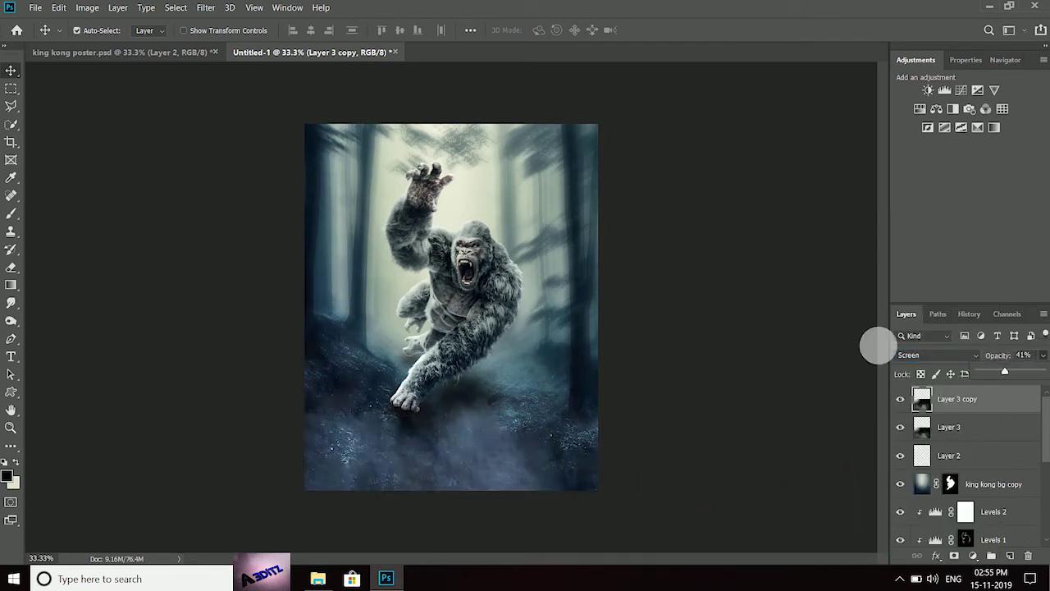
- Place the smoke image slightly lower, rasterize it, and fade it to 61% opacity
drag(516, 575, 435, 448)
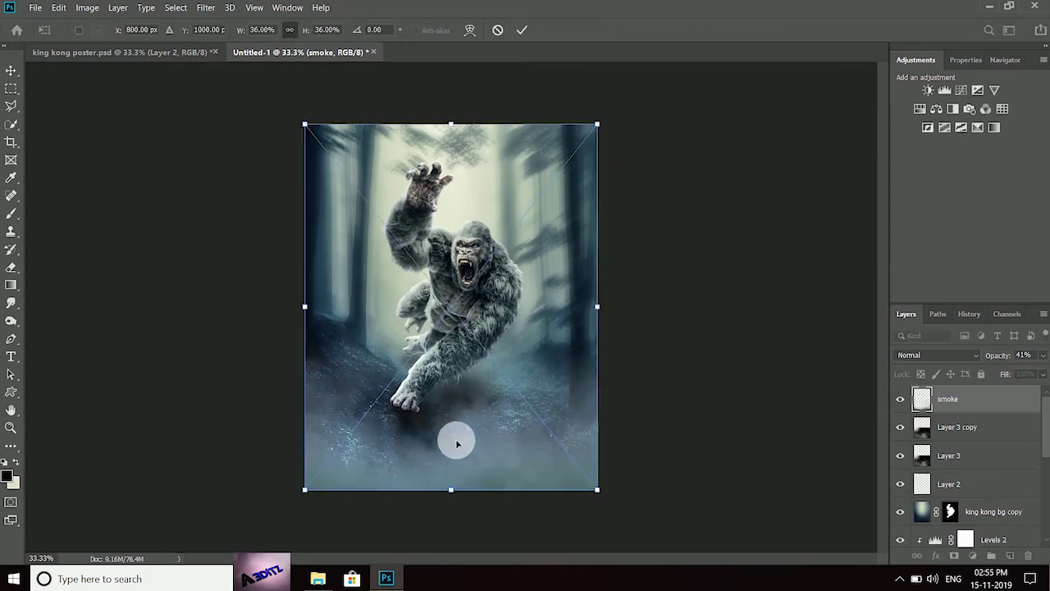
drag(472, 458, 473, 467)
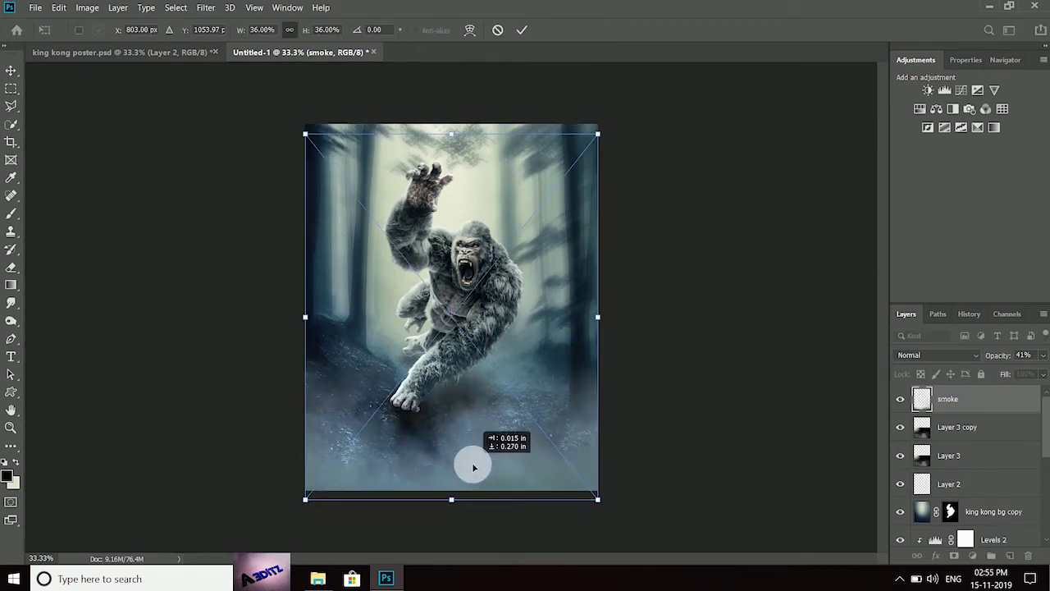
click(522, 30)
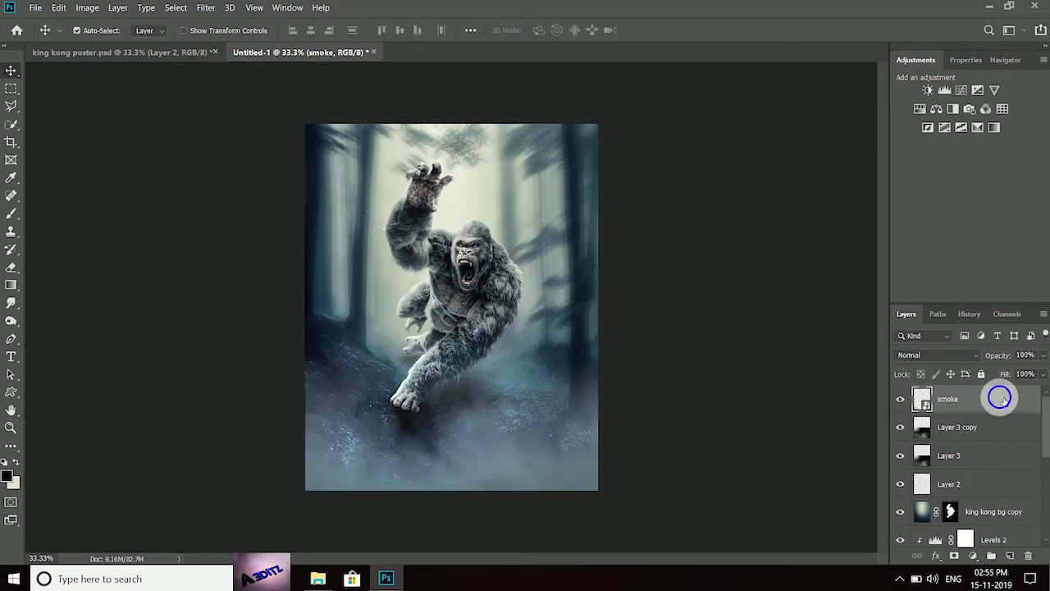
right_click(1001, 400)
click(873, 229)
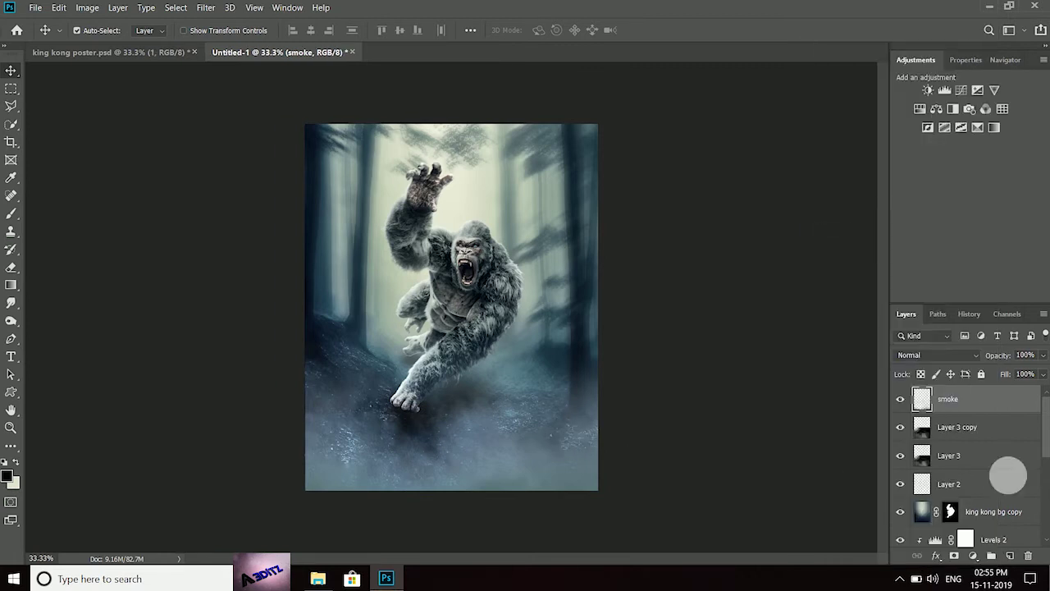
drag(1019, 374, 1007, 407)
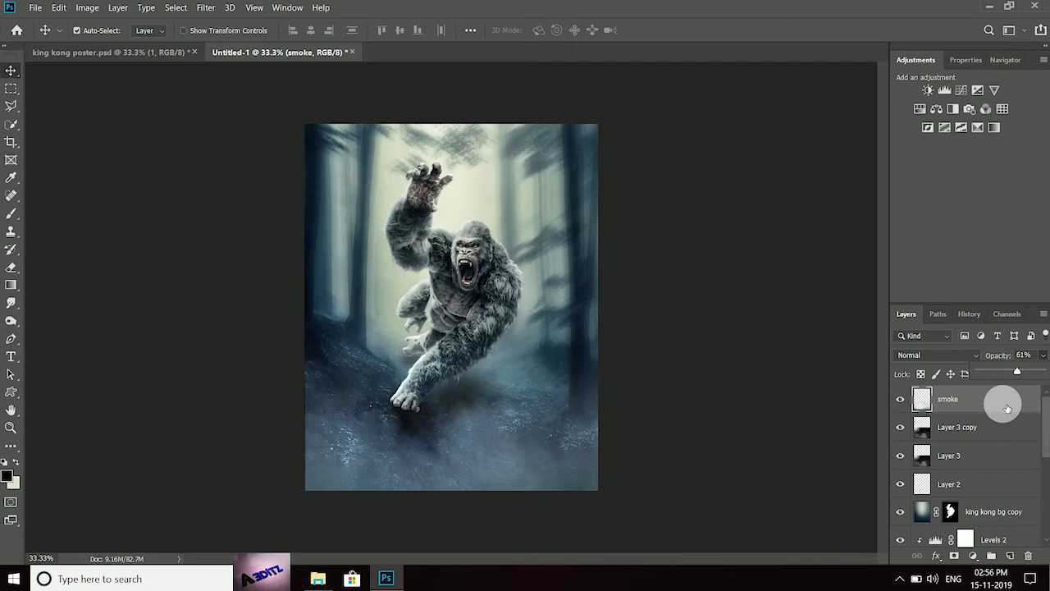
double_click(1007, 407)
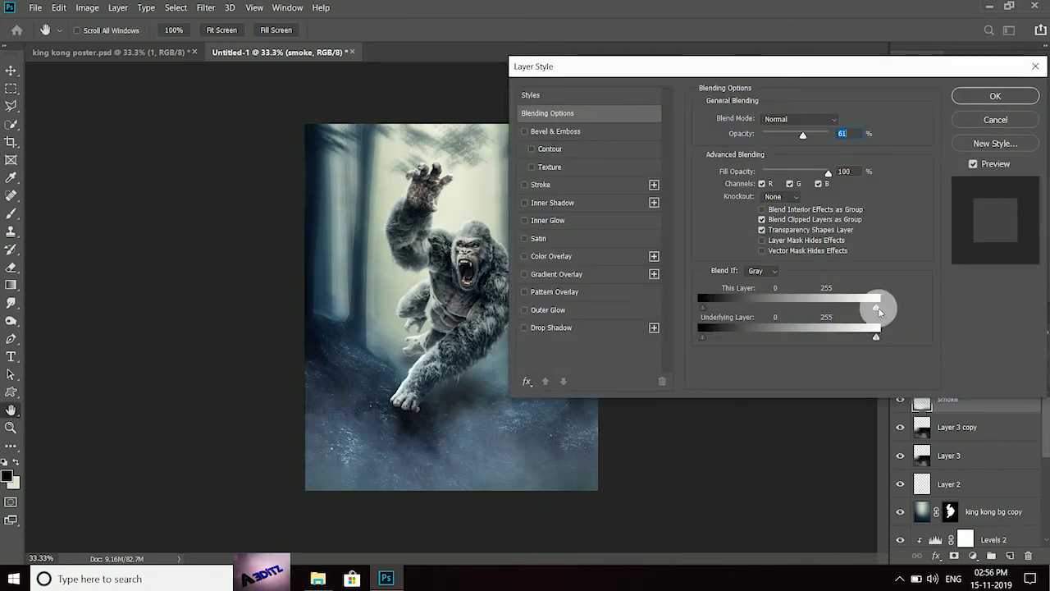
- Set the smoke layer's Blend If to 105 for This Layer and 158 for Underlying Layer
drag(839, 322, 778, 336)
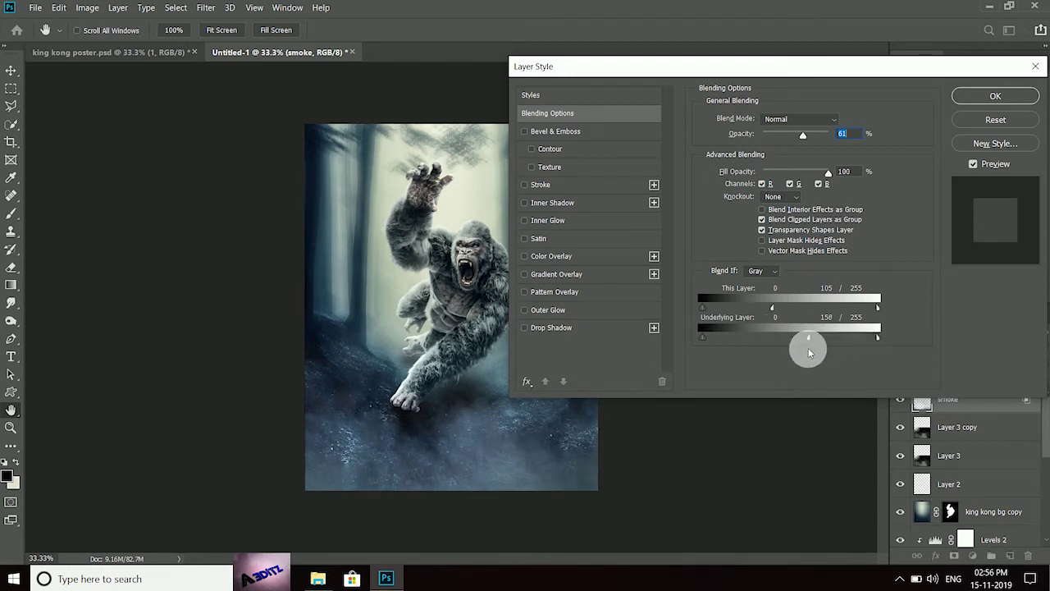
click(995, 96)
click(900, 400)
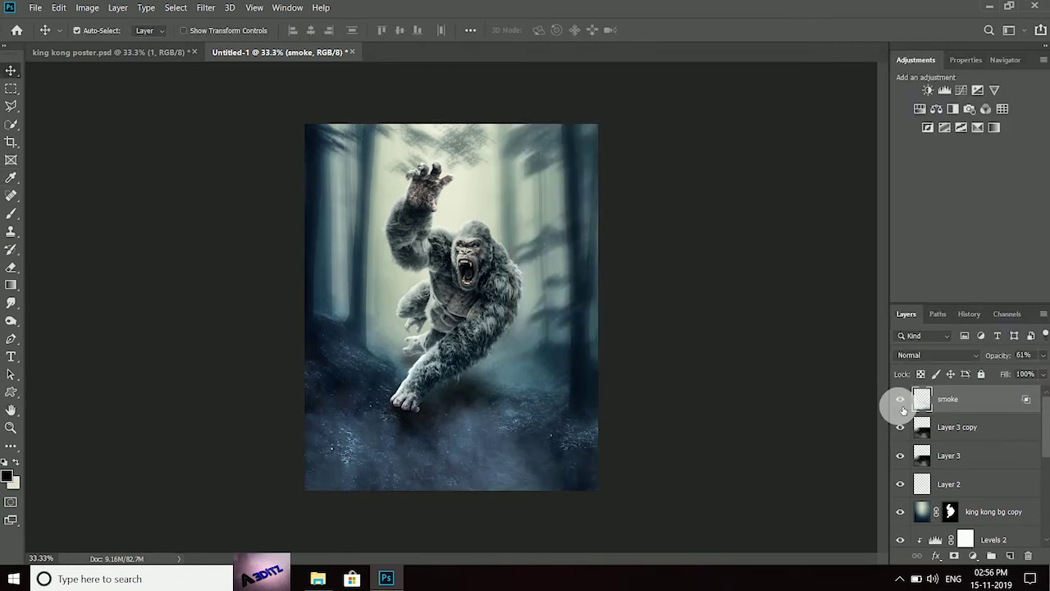
- Paste another smoke image as Layer 4, add a mask, and blend it Linear Dodge (Add) at 51%
key(ctrl+v)
key(ctrl+t)
click(655, 32)
click(969, 354)
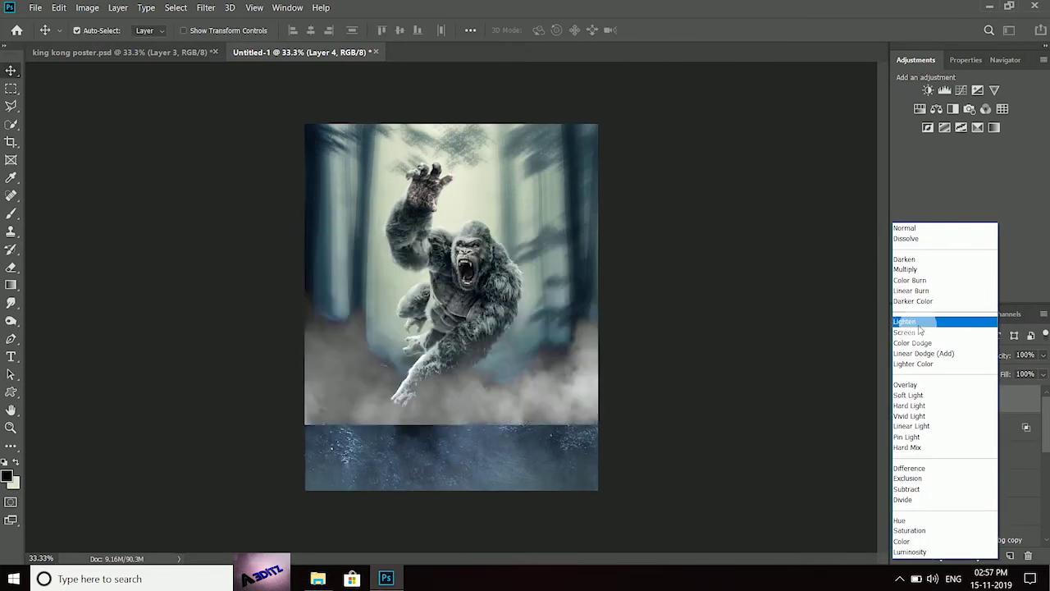
click(920, 332)
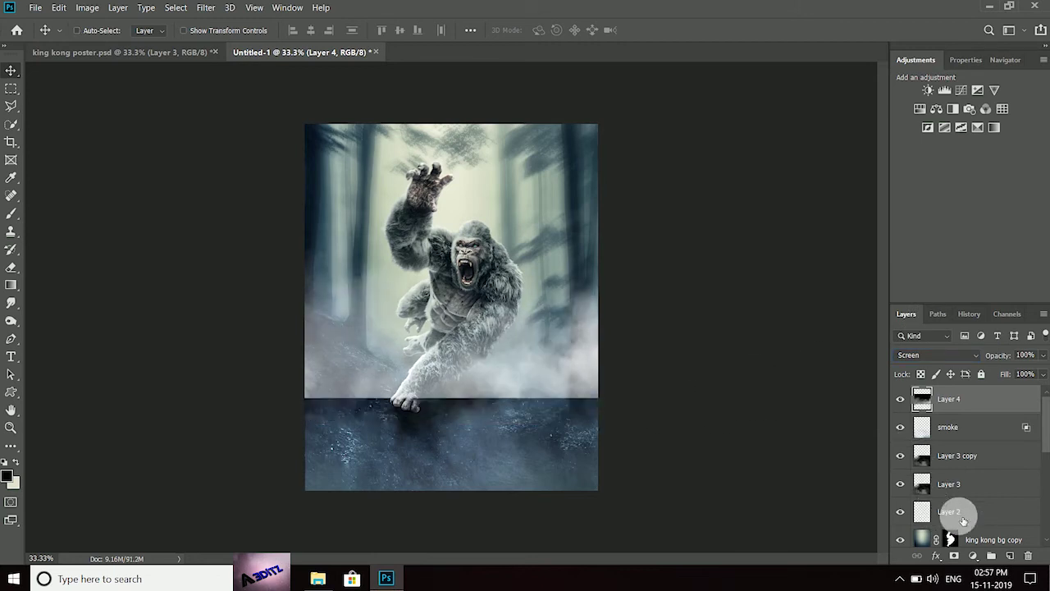
click(954, 556)
key(b)
key(ctrl+plus)
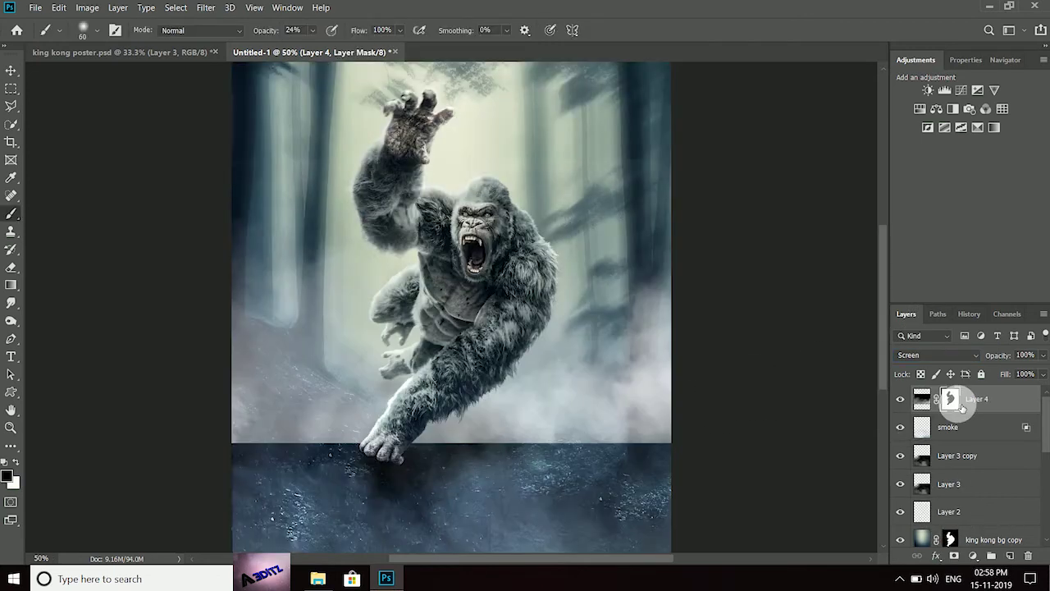
click(937, 355)
click(940, 354)
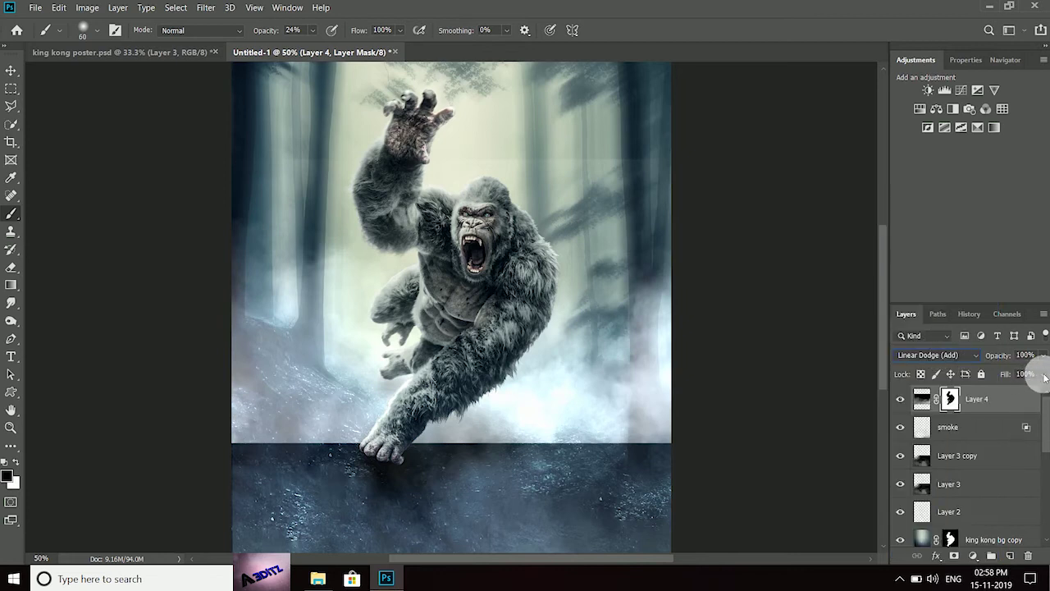
drag(1015, 371, 995, 371)
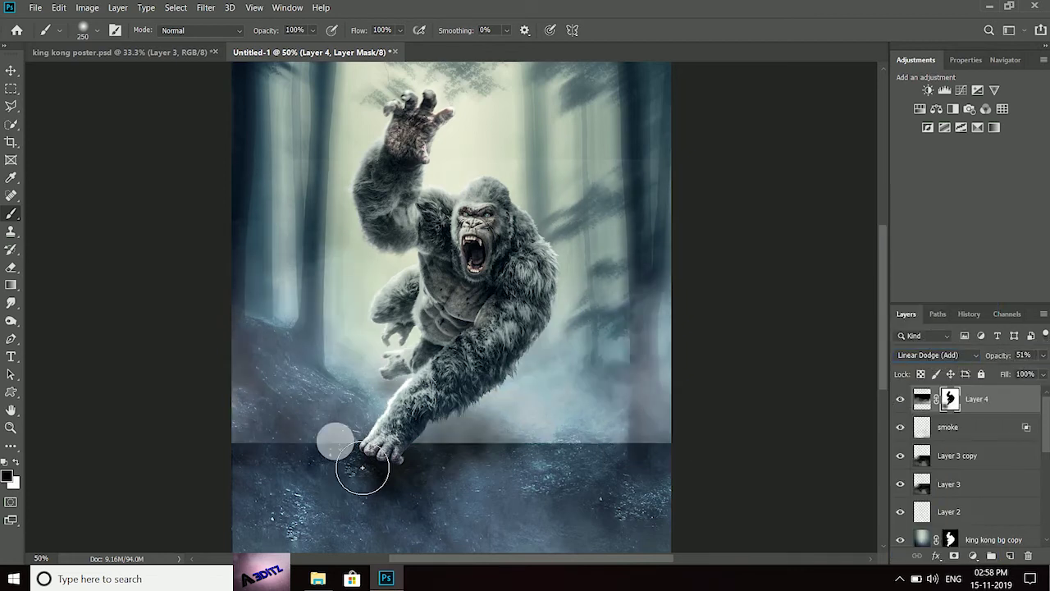
- Paint Layer 4's mask with a 34% soft brush, fading the fog edges and hip glow
mouse_move(265, 498)
mouse_down()
mouse_move(522, 484)
mouse_move(492, 481)
mouse_move(699, 459)
mouse_move(678, 476)
mouse_up()
key(bracketright)
key(bracketright)
key(bracketright)
drag(469, 481, 675, 481)
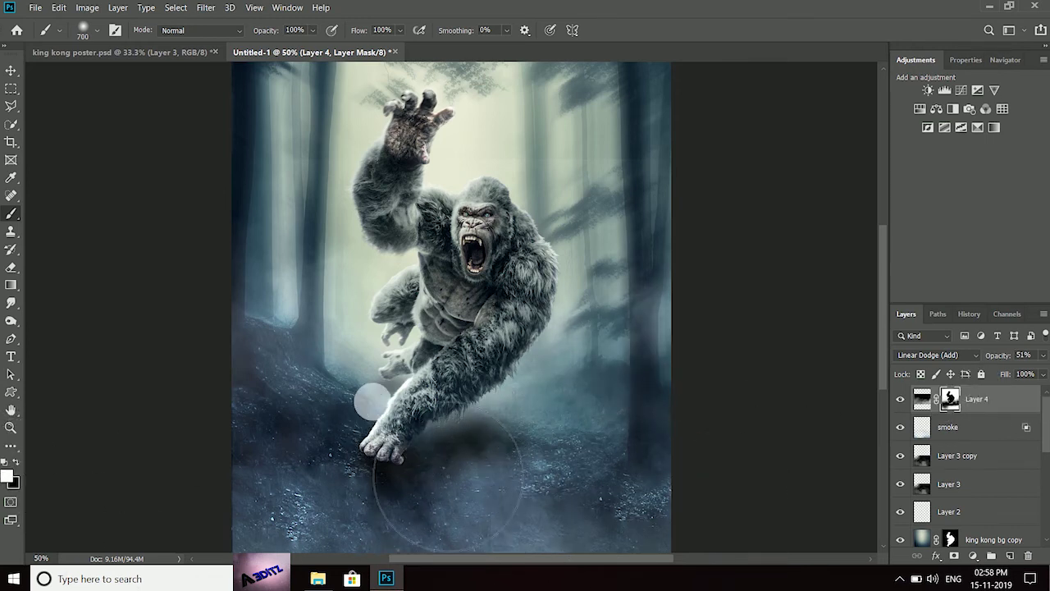
key(ctrl+plus)
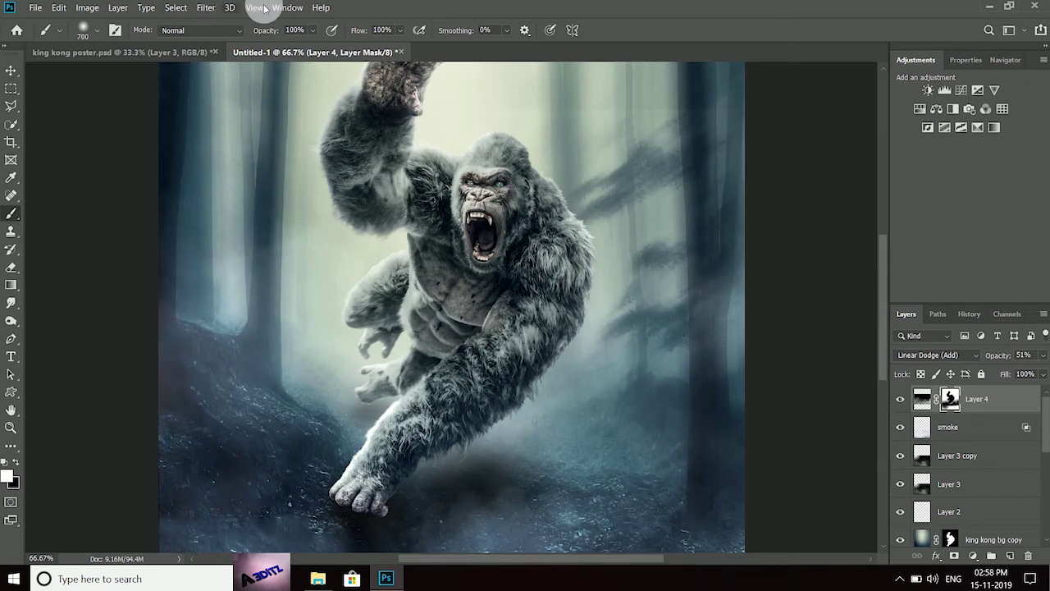
drag(289, 50, 289, 51)
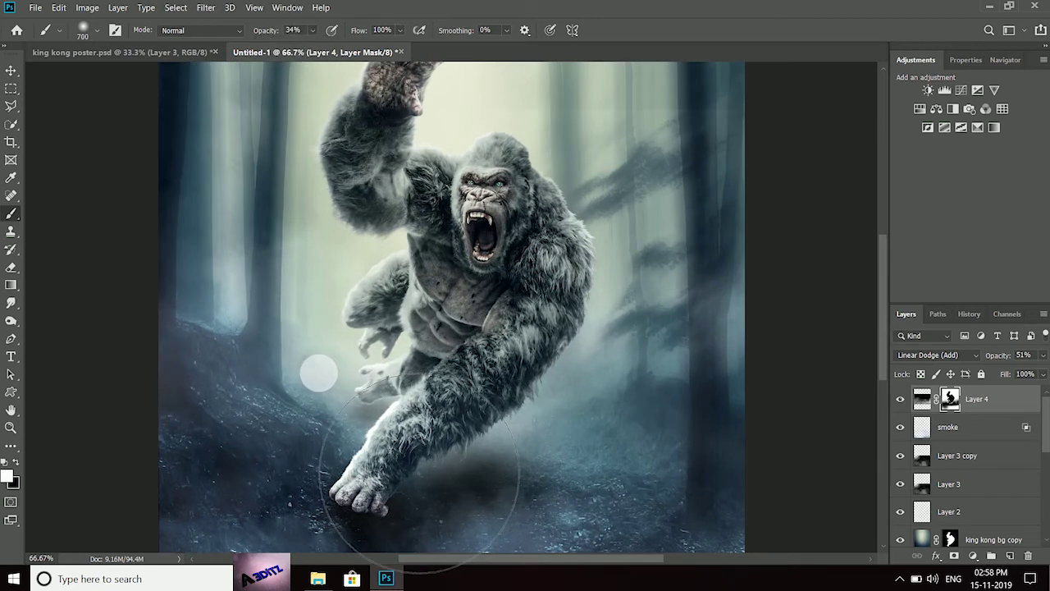
drag(609, 483, 711, 422)
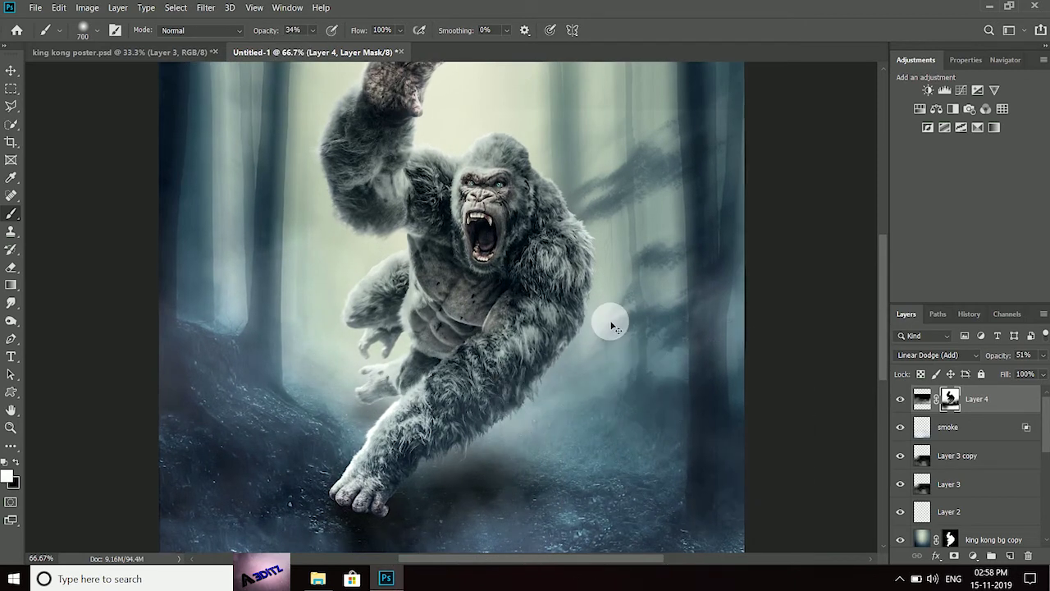
key(ctrl+minus)
key(ctrl+minus)
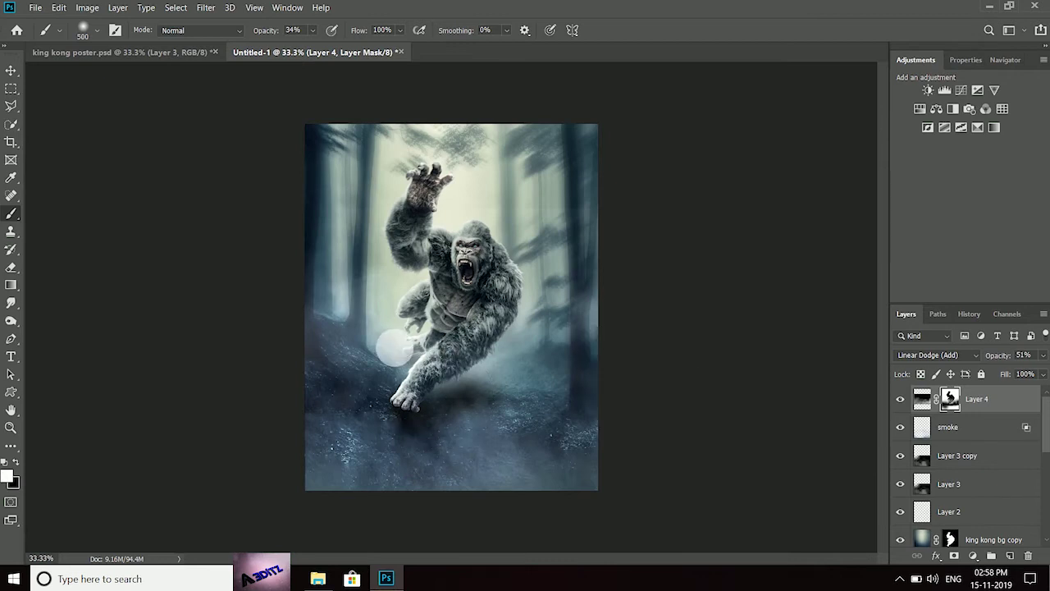
mouse_move(404, 356)
mouse_down()
mouse_move(419, 339)
mouse_move(563, 375)
mouse_up()
- Duplicate Layer 4 as a Screen-blended copy and mask its glow near the gorilla's foot
key(ctrl+j)
click(936, 355)
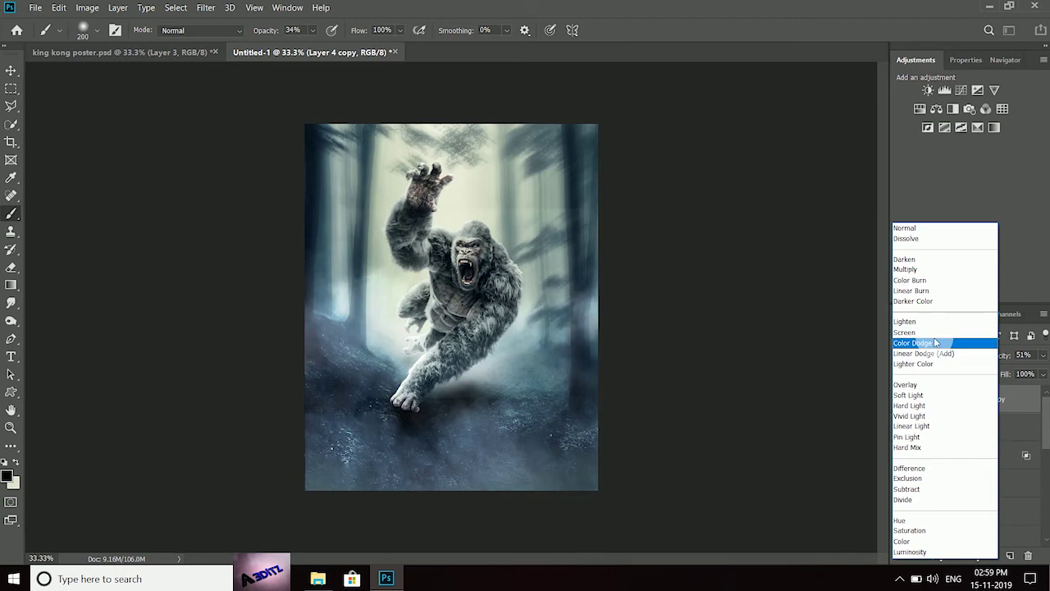
click(935, 354)
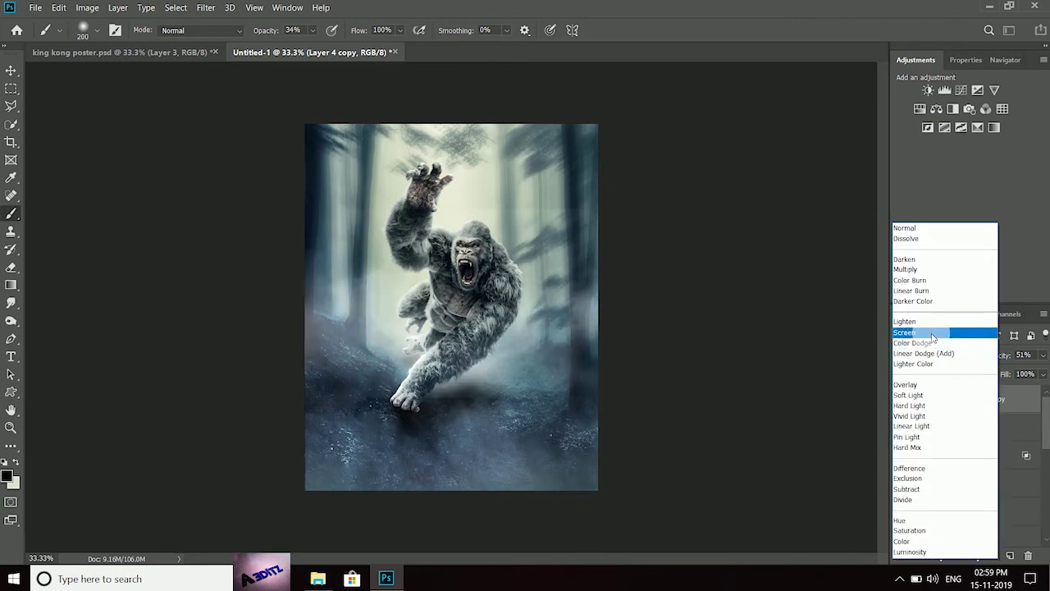
click(931, 332)
click(950, 399)
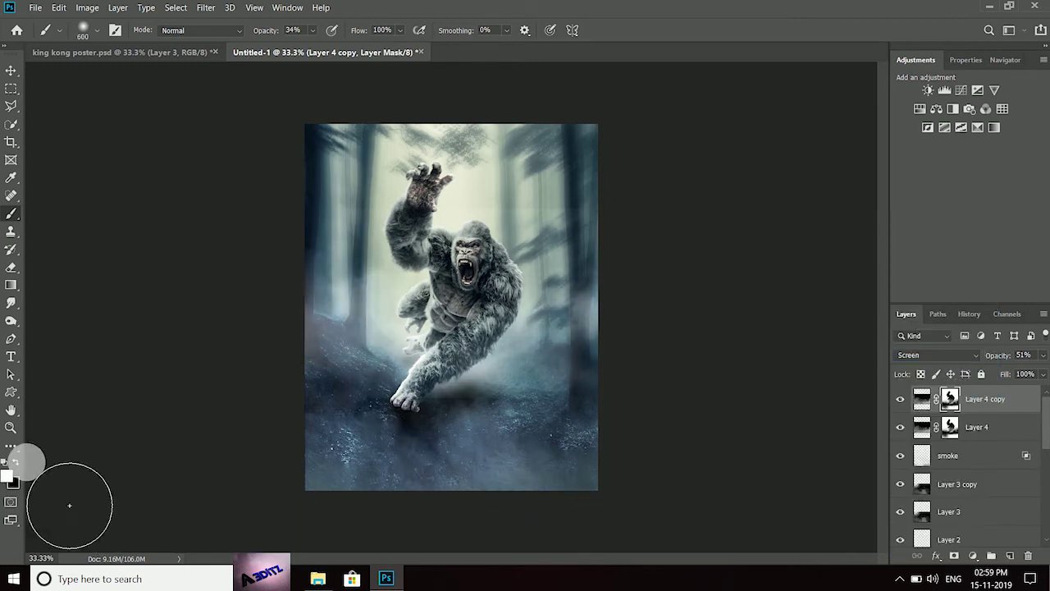
drag(539, 433, 504, 446)
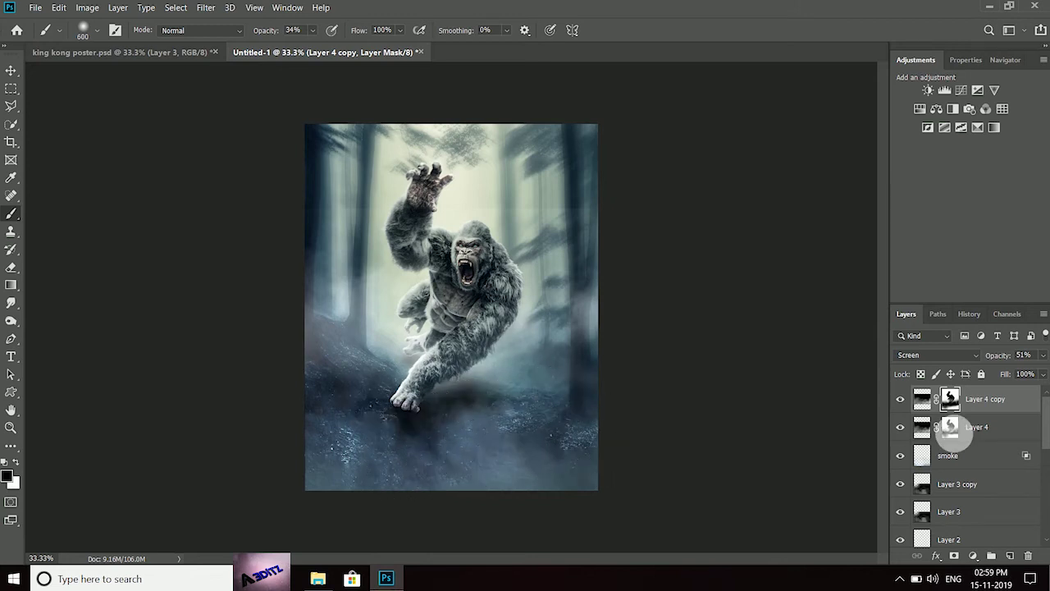
- Paint Layer 4's mask to tone down the glow across the lower poster and right edge
click(951, 428)
mouse_move(459, 425)
mouse_down()
mouse_move(622, 436)
mouse_move(394, 481)
mouse_move(468, 310)
mouse_move(597, 254)
mouse_move(419, 279)
mouse_up()
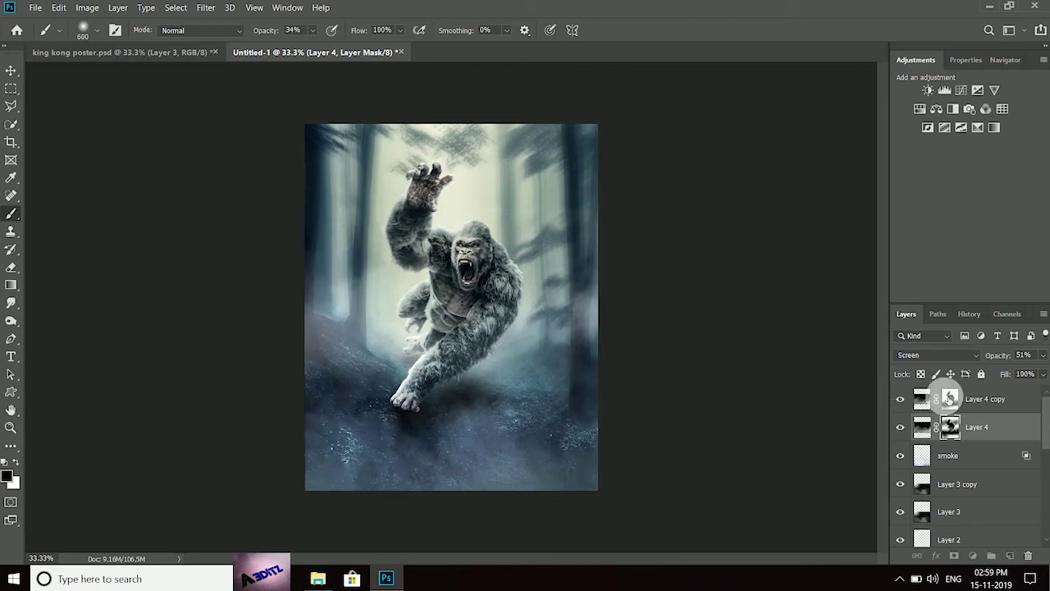
click(949, 399)
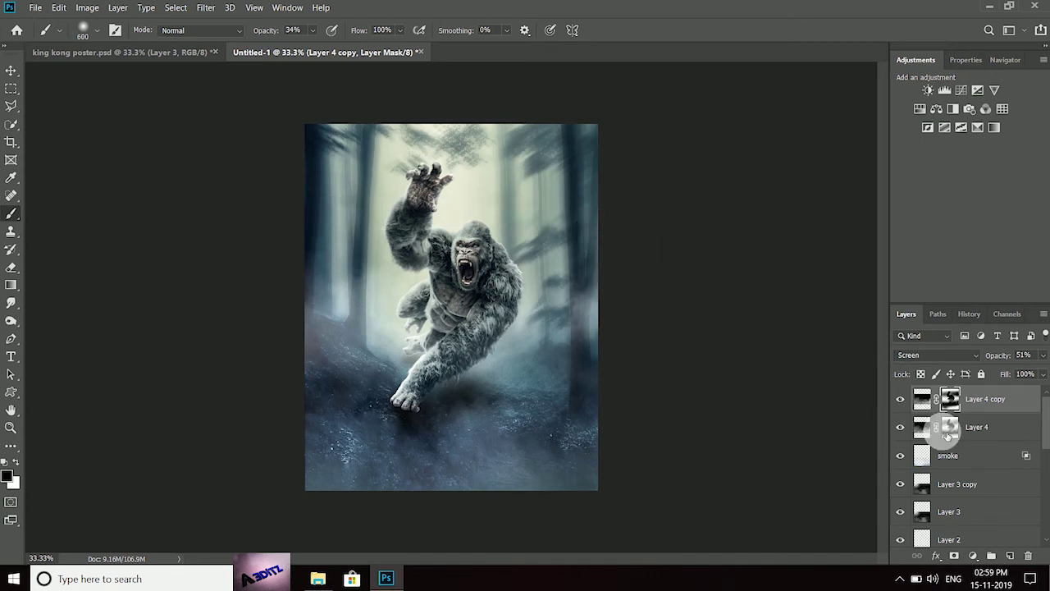
click(949, 428)
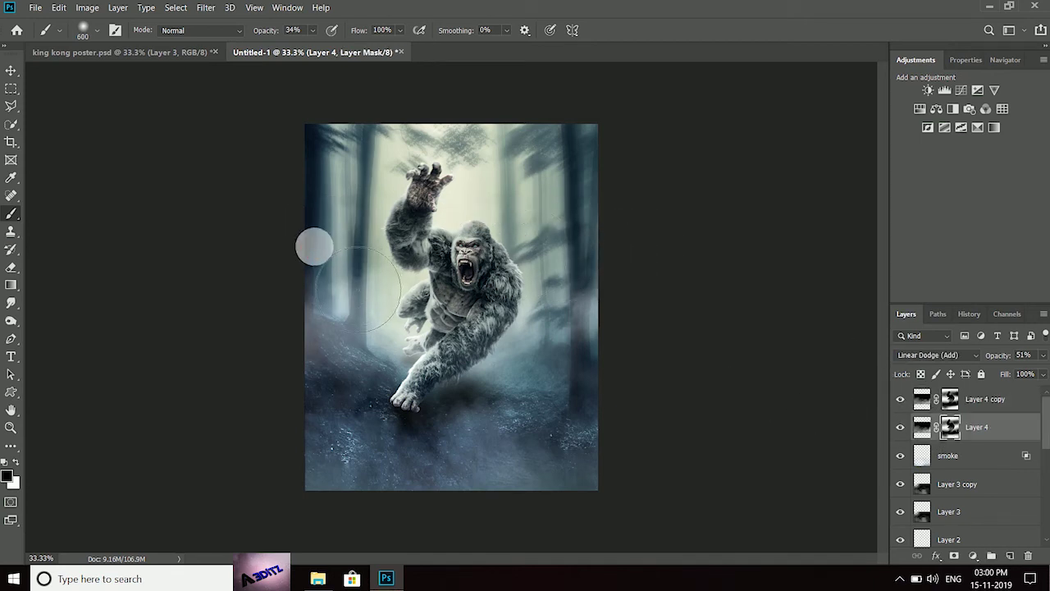
drag(621, 356, 629, 393)
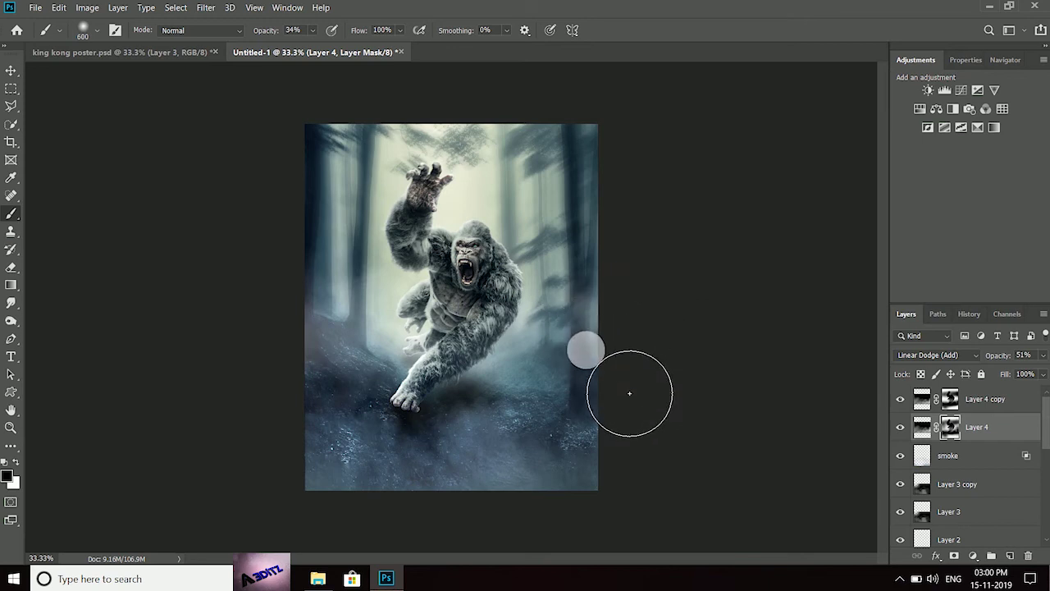
click(901, 423)
click(900, 425)
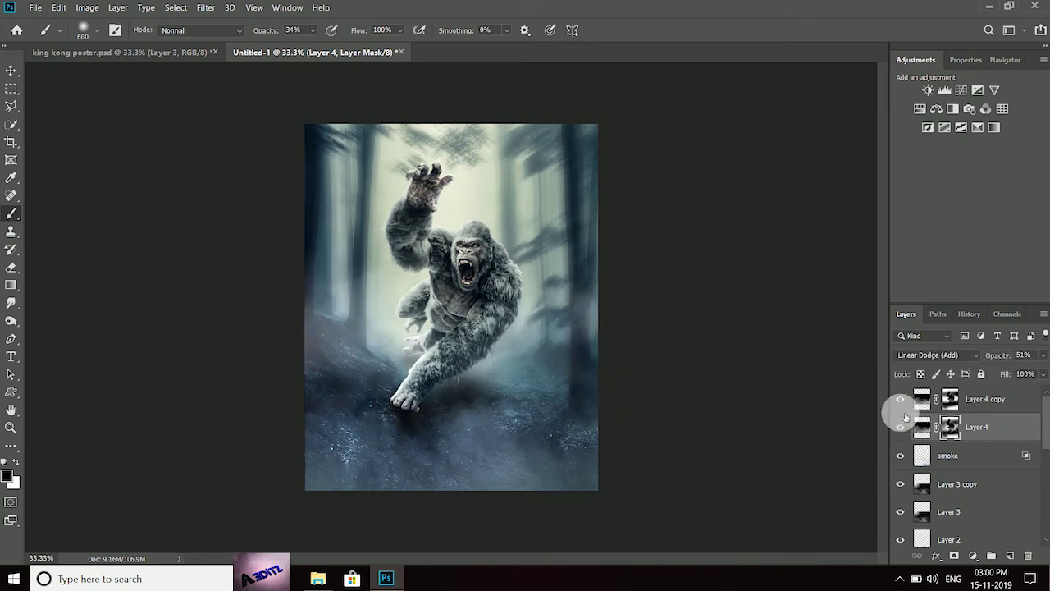
click(901, 400)
click(901, 399)
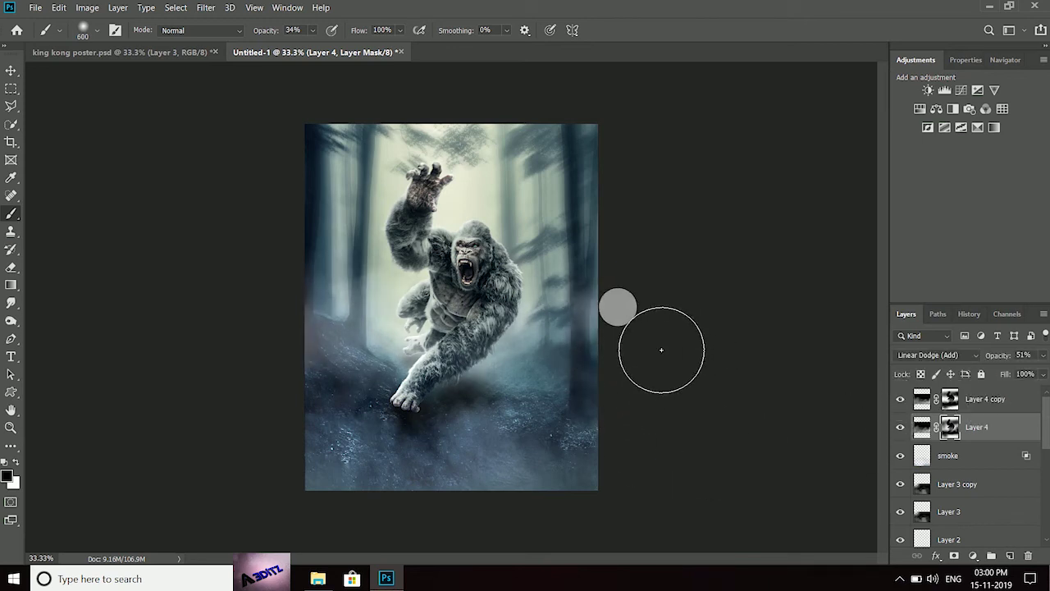
click(950, 402)
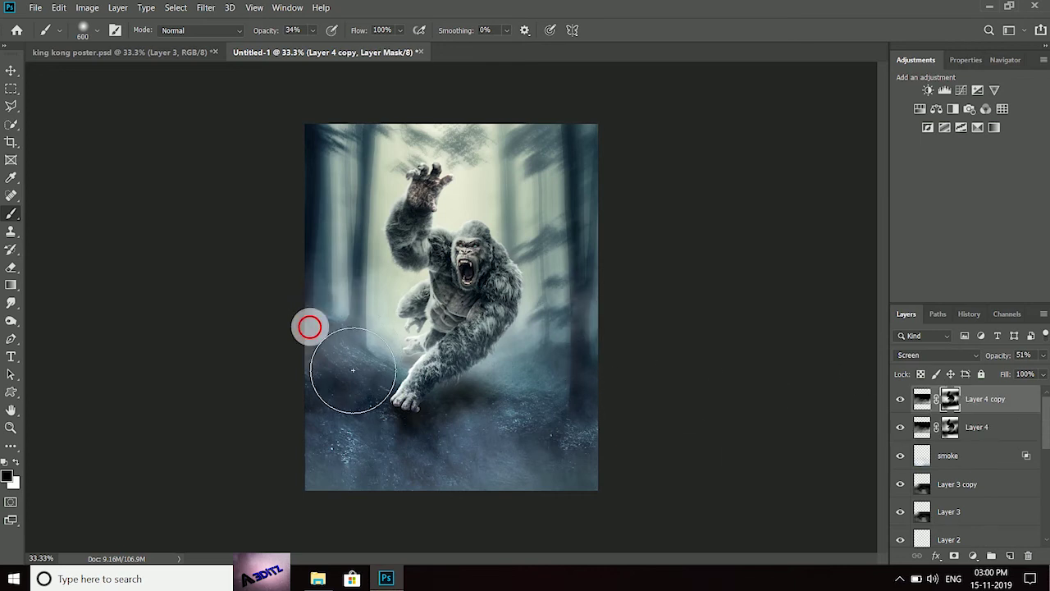
click(1009, 425)
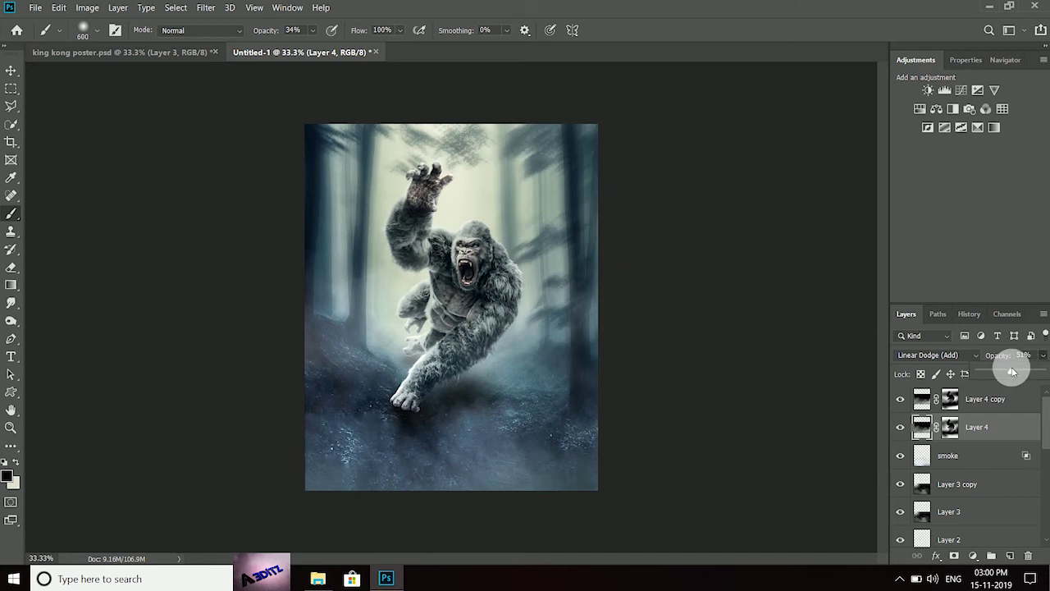
click(1021, 399)
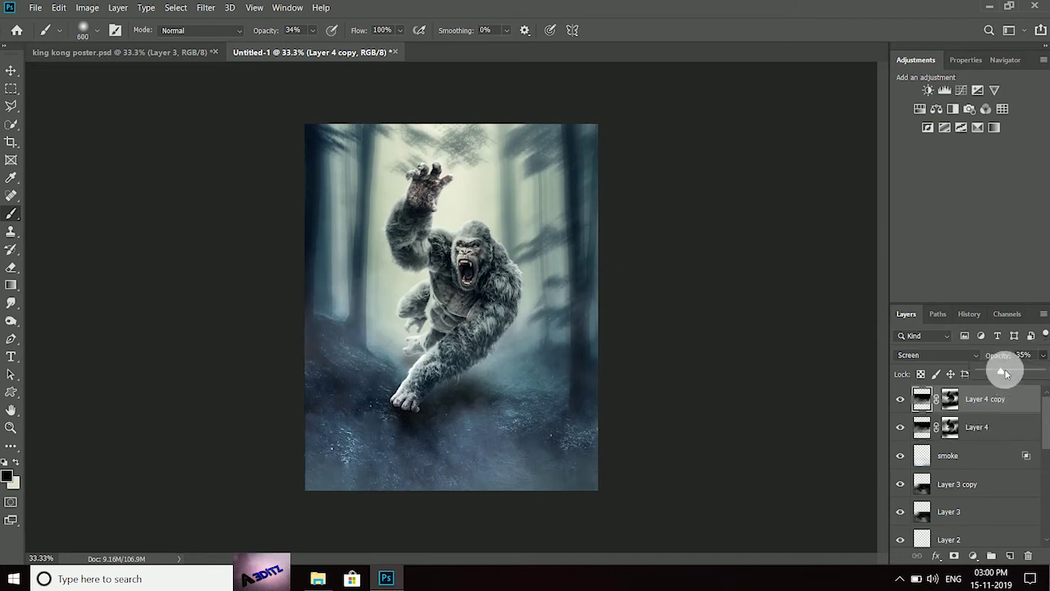
- Paste the KING KONG title, shrinking it and moving it to the poster's bottom
key(ctrl+v)
key(ctrl+t)
mouse_move(305, 238)
mouse_down()
mouse_move(371, 306)
mouse_move(429, 298)
mouse_up()
drag(498, 353, 444, 449)
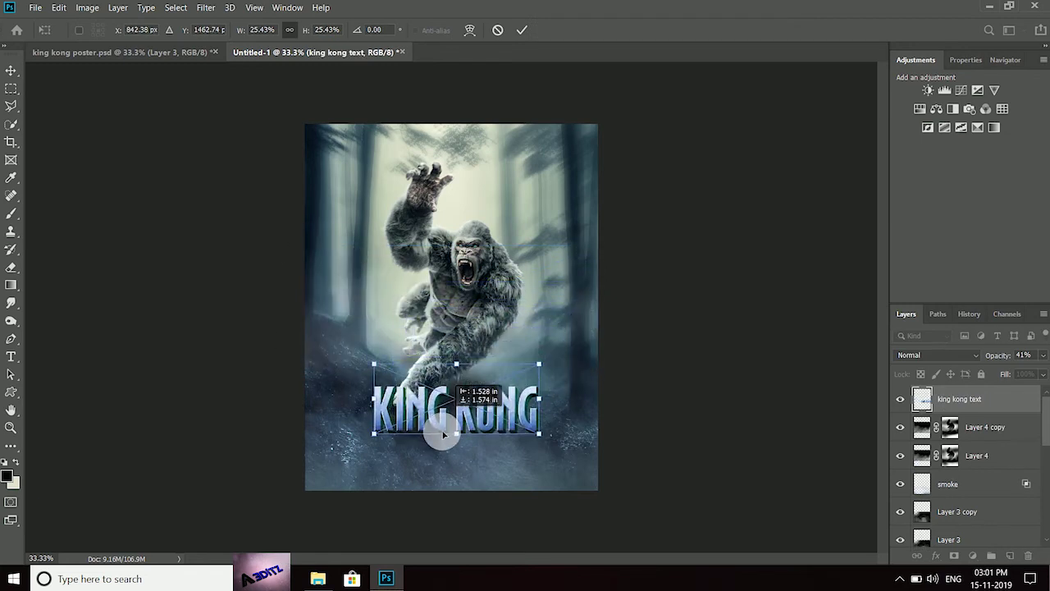
key(Return)
key(b)
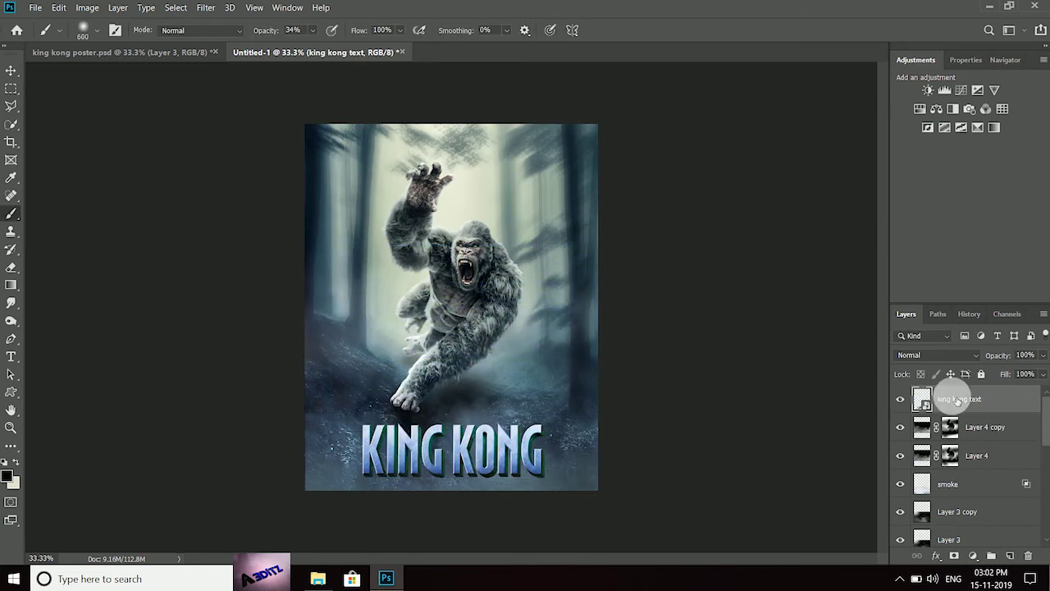
- Rasterize the title layer and duplicate it as 'king kong text copy'
right_click(991, 409)
click(845, 227)
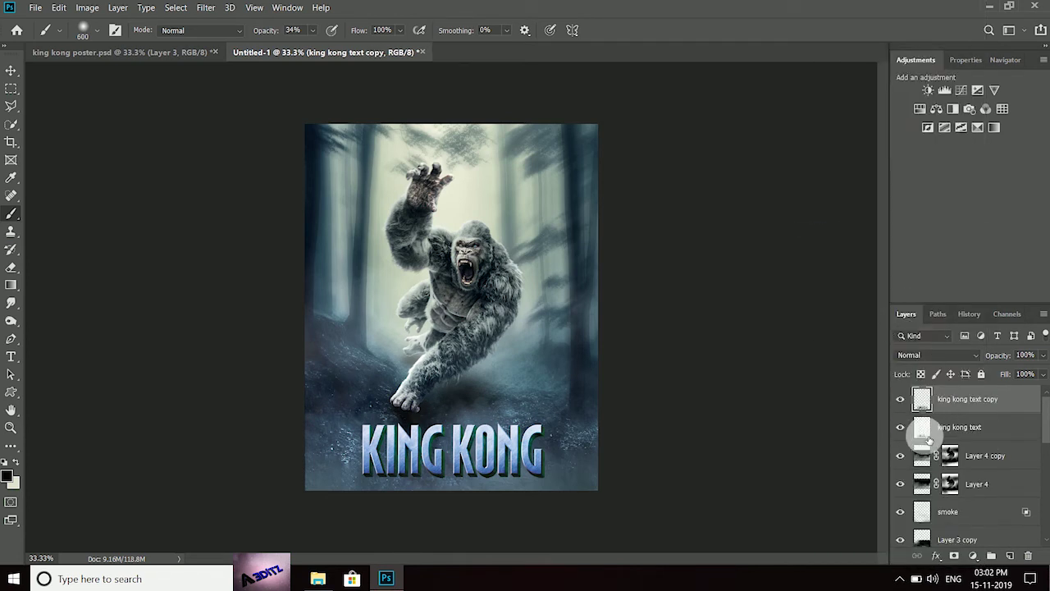
key(ctrl+j)
click(930, 426)
click(10, 71)
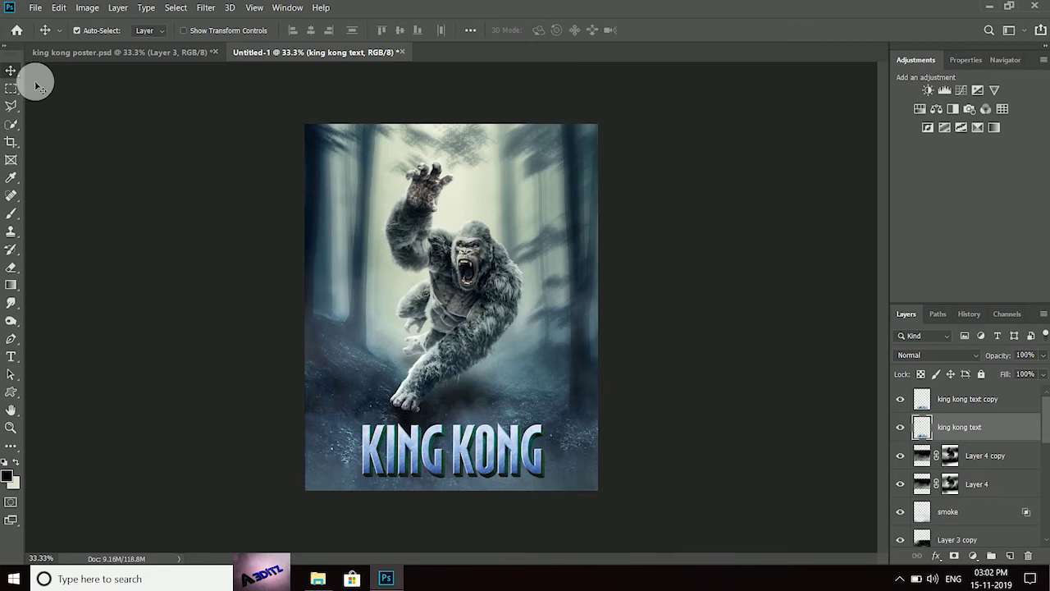
- Gaussian-blur the original 'king kong text' layer at 13.9 pixels to form a soft glow
click(87, 7)
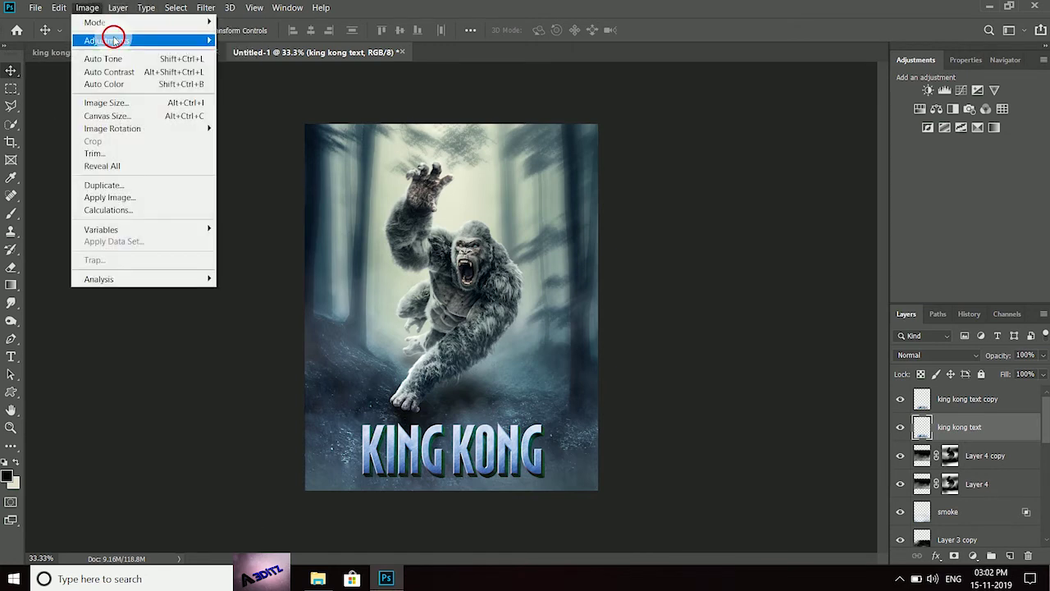
mouse_move(106, 40)
click(274, 112)
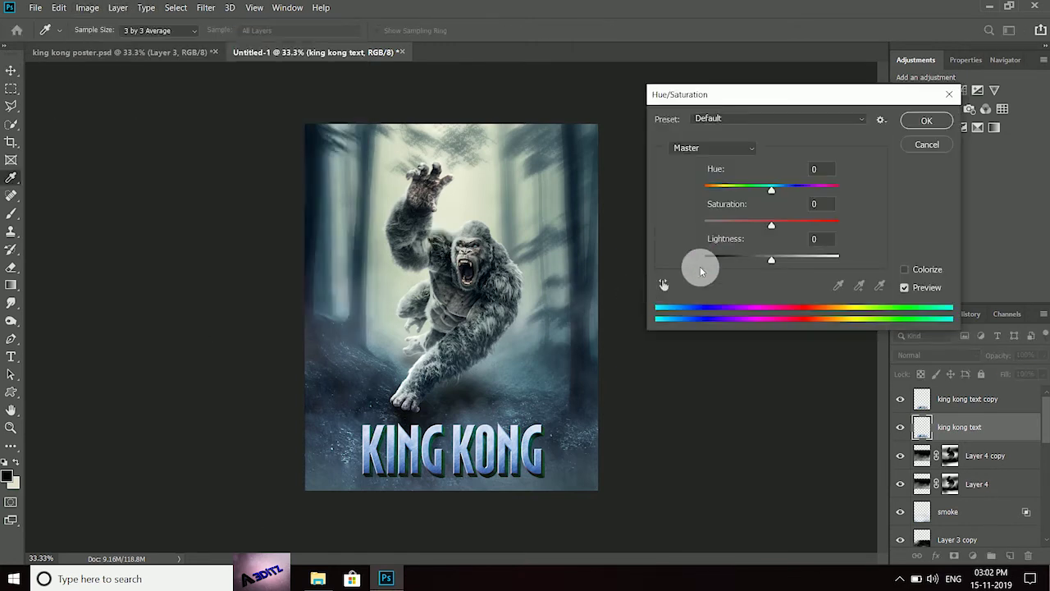
click(926, 121)
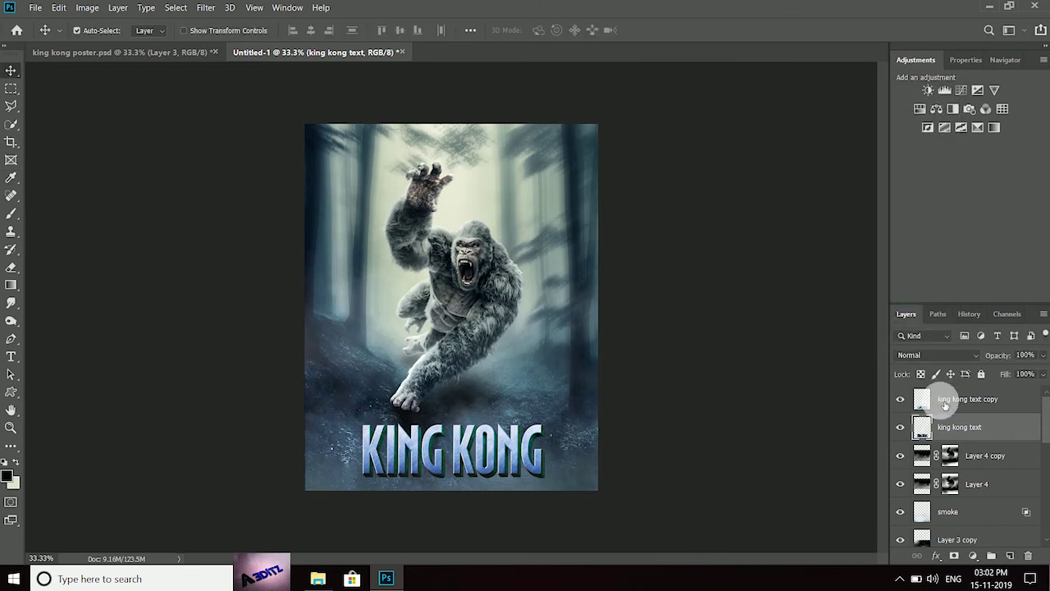
click(199, 10)
mouse_move(214, 167)
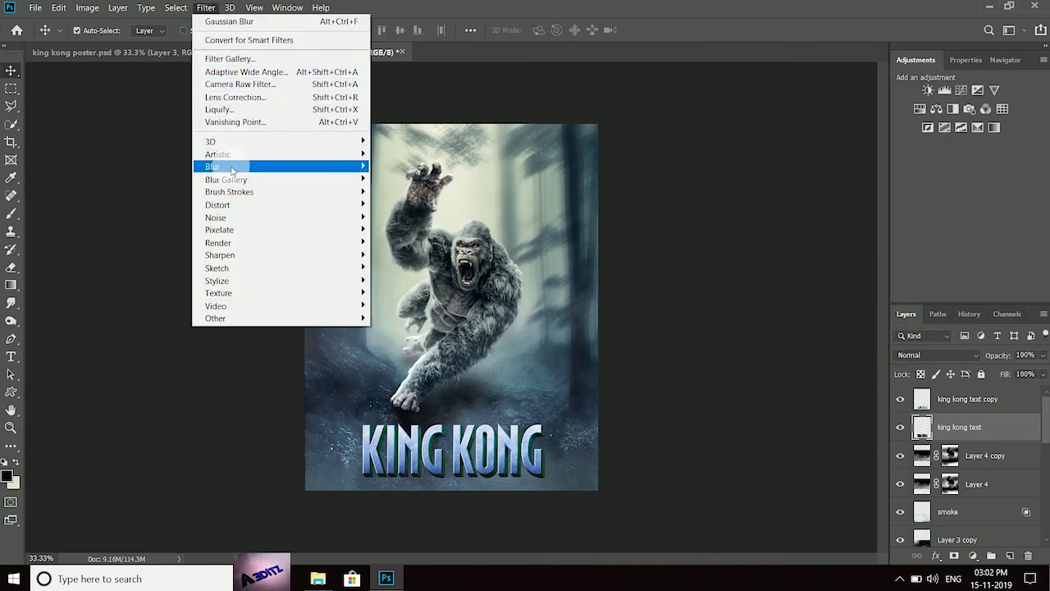
click(393, 217)
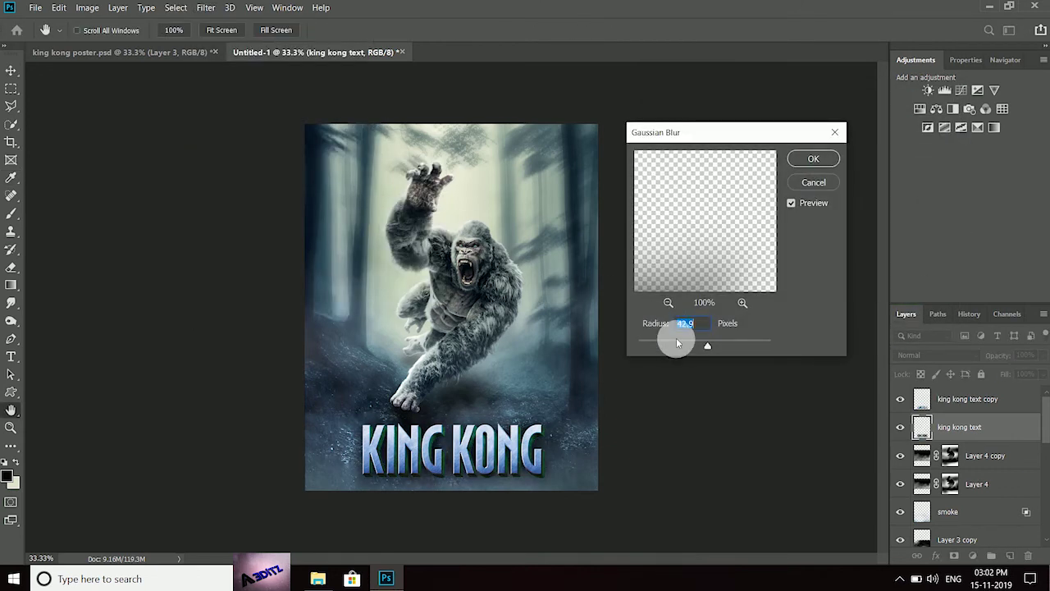
click(678, 343)
click(669, 302)
drag(698, 349, 694, 345)
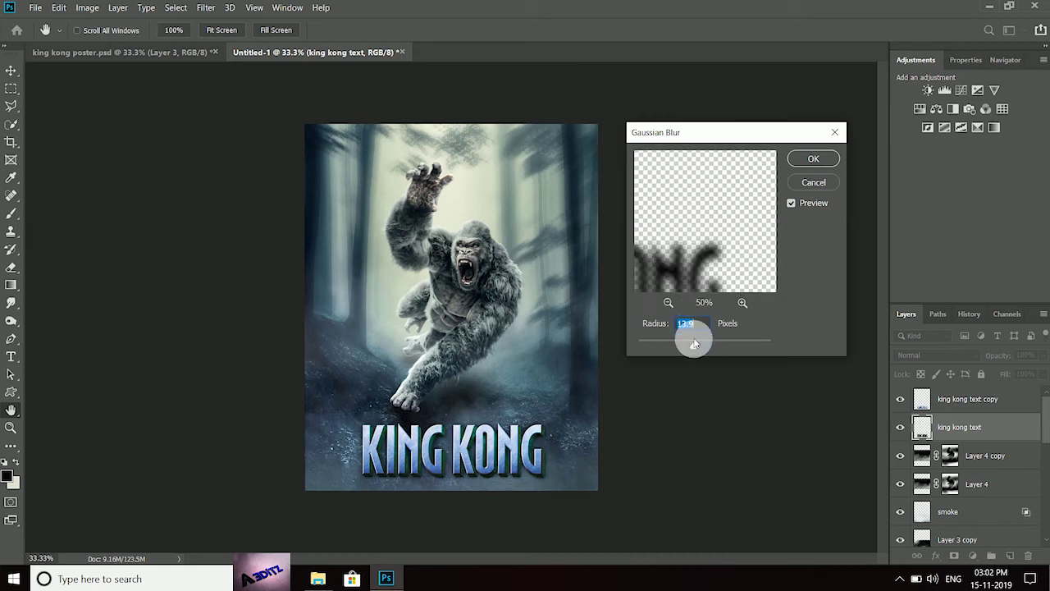
click(807, 157)
click(1014, 397)
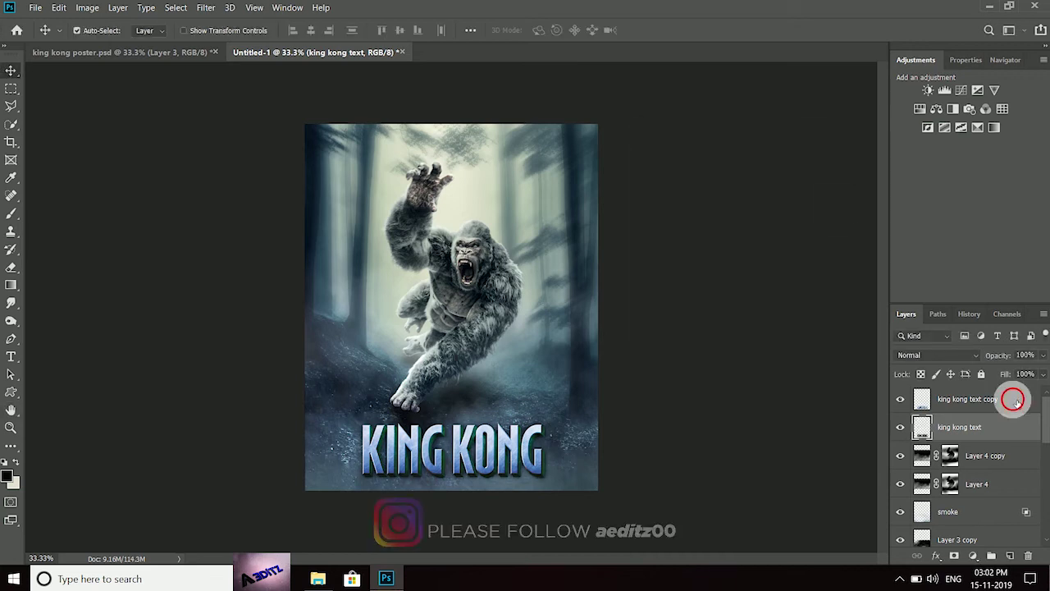
- Add a Color Lookup layer using 2Strip.look at 34% opacity
click(974, 555)
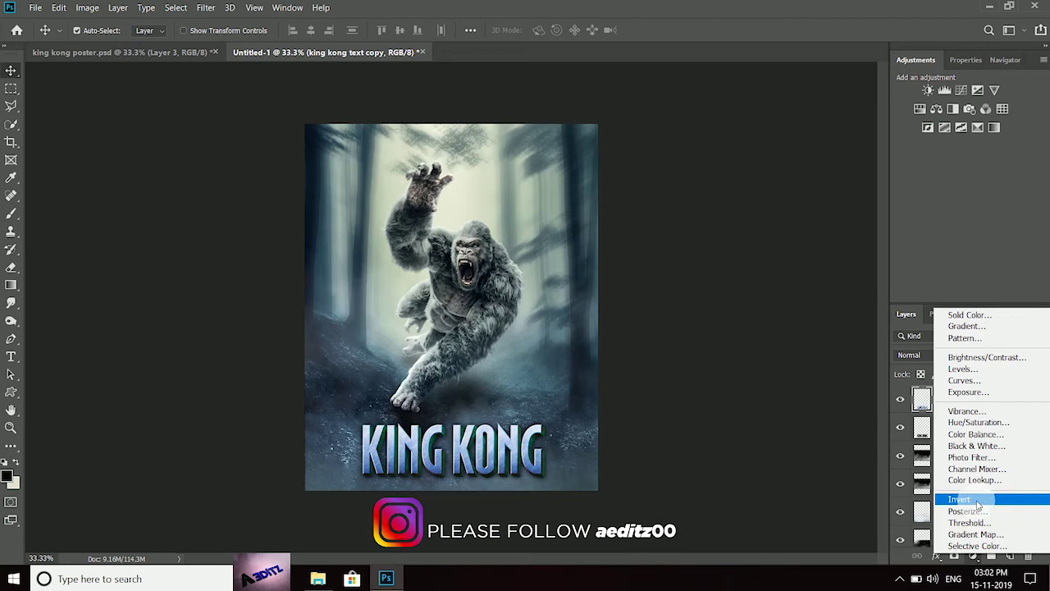
click(961, 484)
click(1030, 107)
click(947, 157)
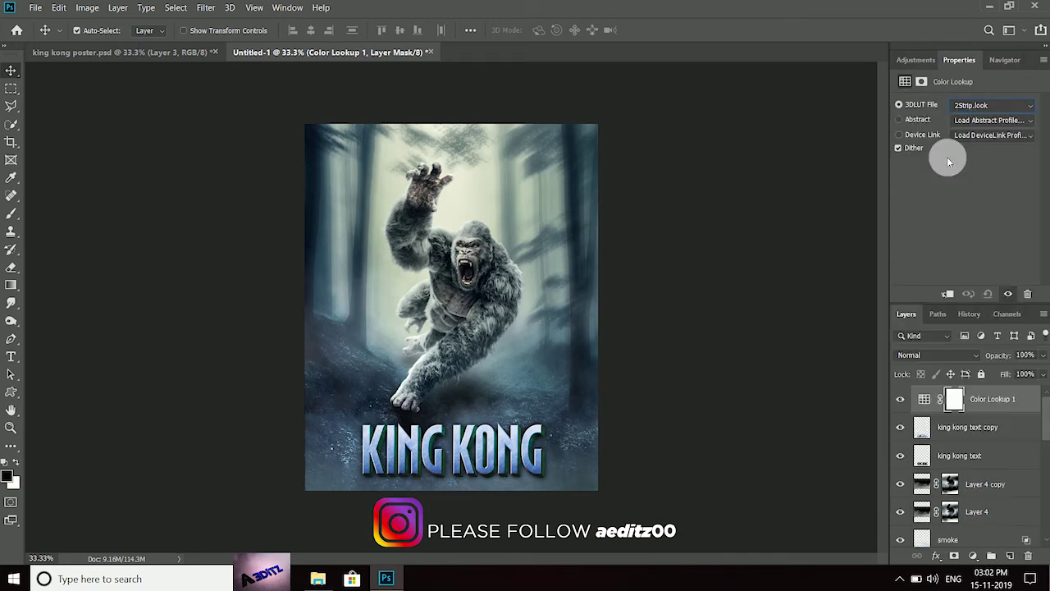
click(1042, 354)
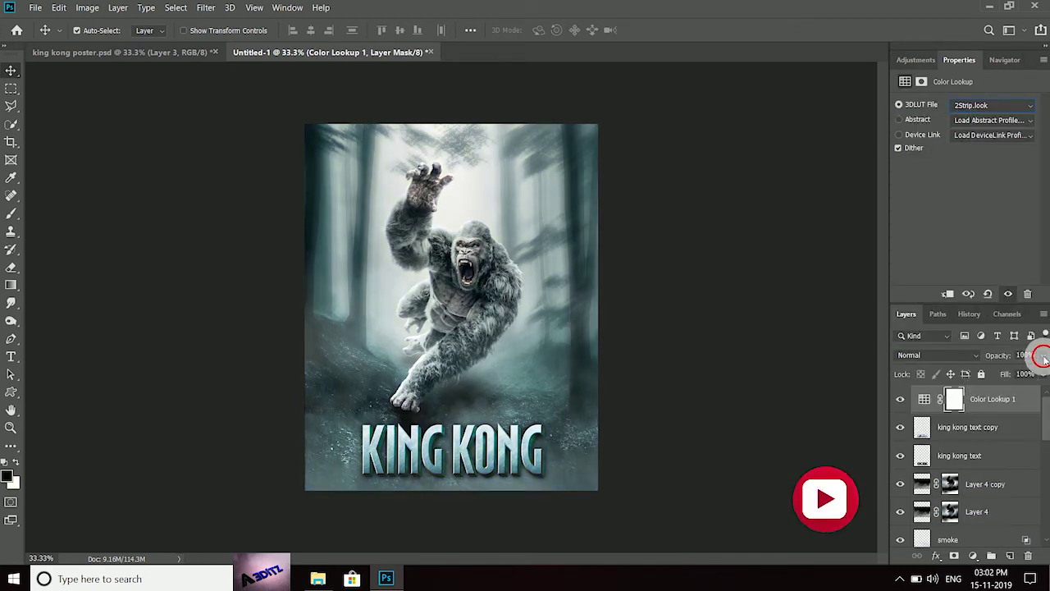
drag(1035, 373, 1001, 373)
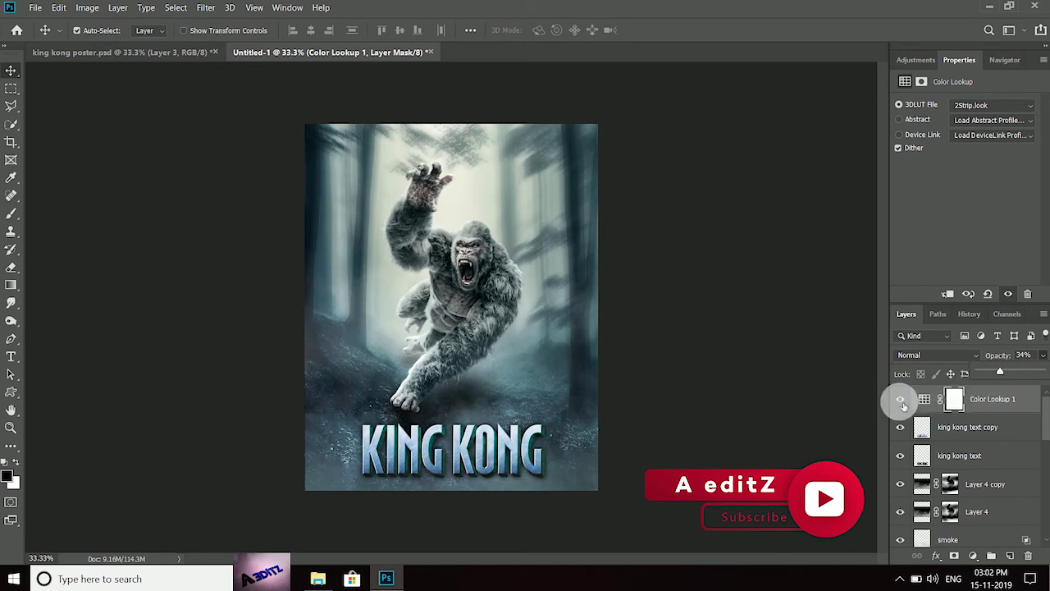
click(900, 401)
- Add a second Color Lookup layer using the 3Strip.look grade
click(974, 555)
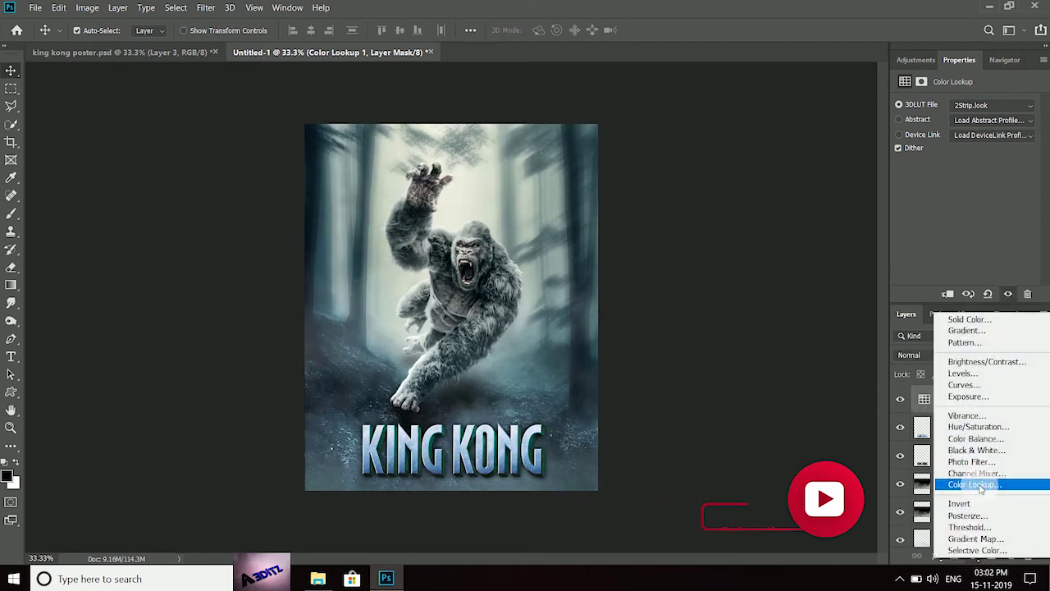
click(977, 481)
click(1006, 106)
click(952, 169)
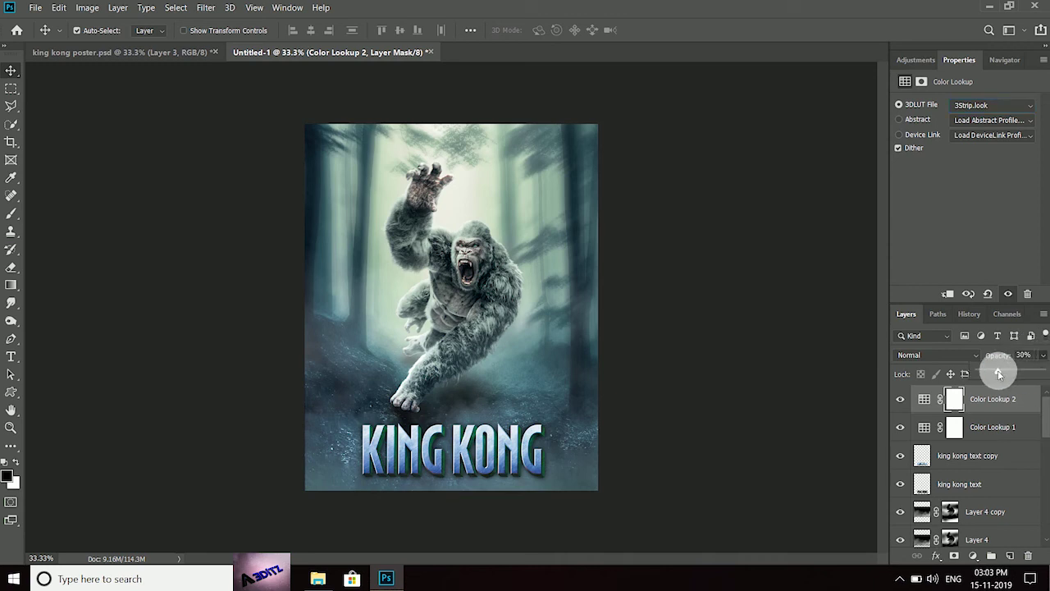
click(901, 400)
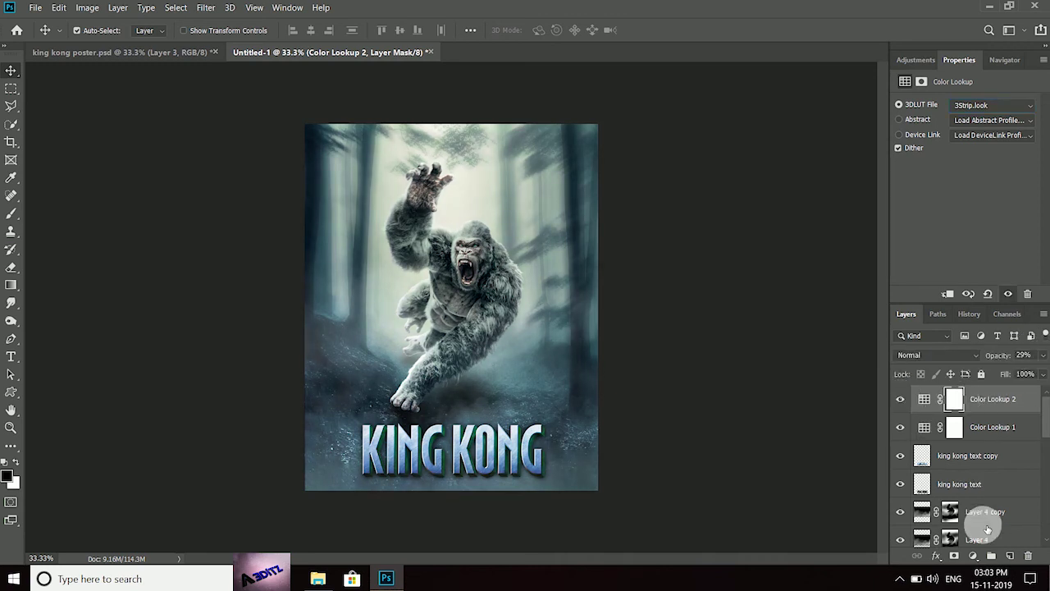
- Add a Moonlight.3DL Color Lookup blended as Color at 54% opacity and 32% fill
click(974, 555)
click(991, 491)
click(1024, 106)
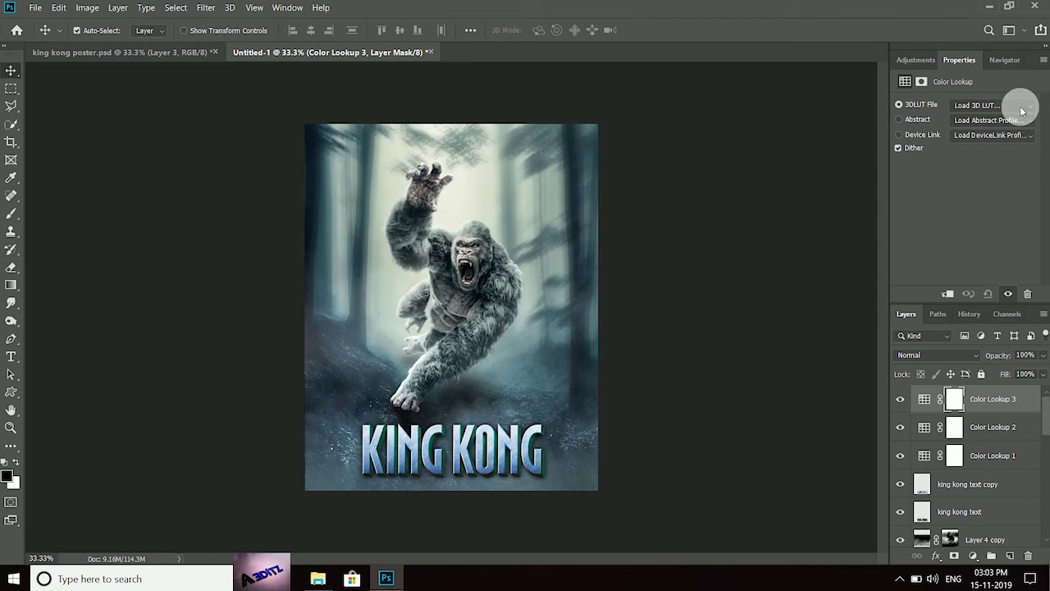
click(928, 435)
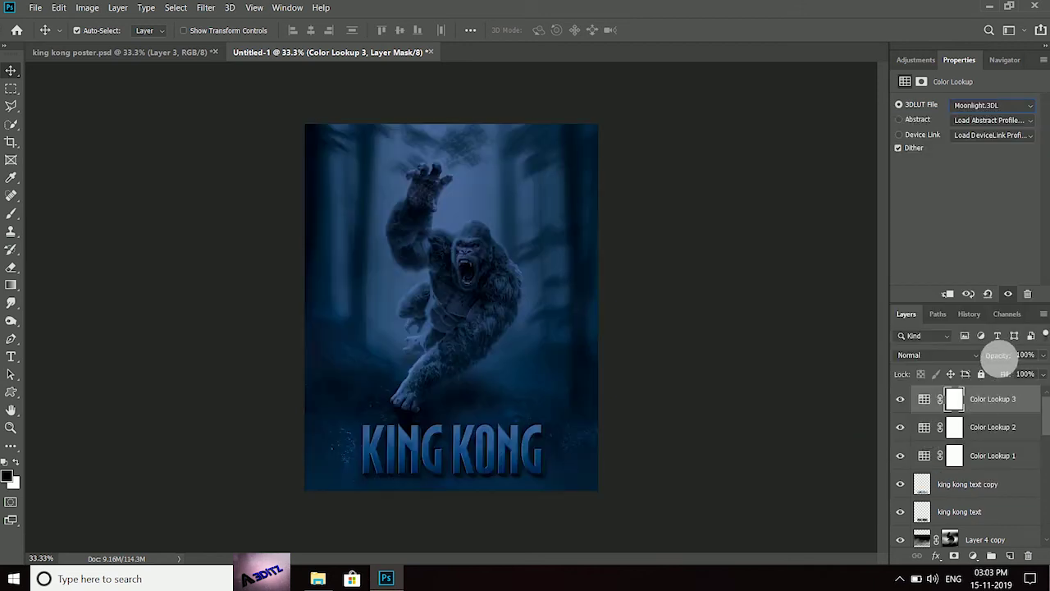
click(973, 355)
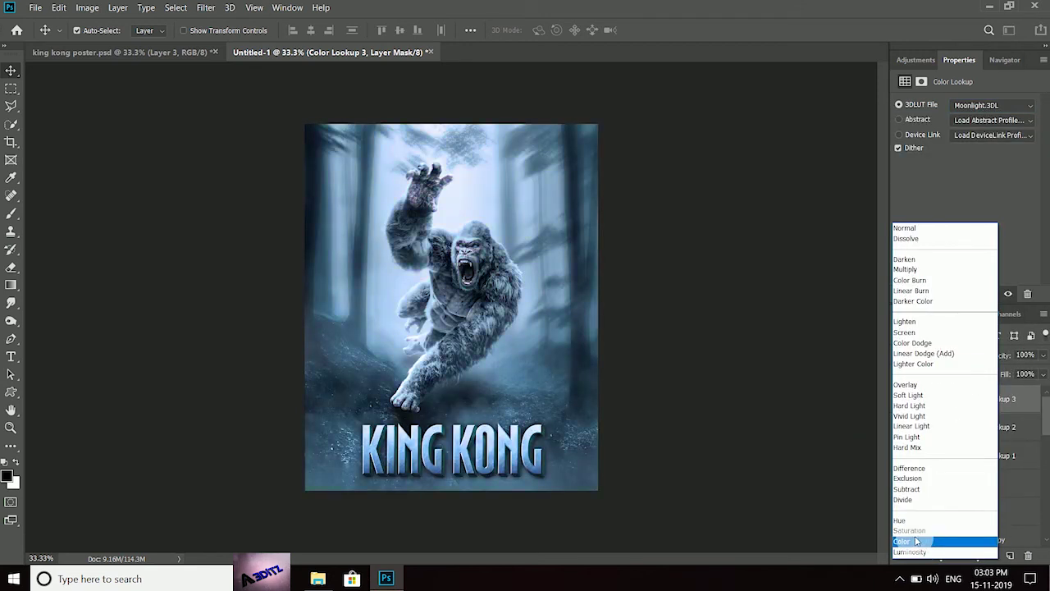
click(917, 542)
click(1044, 355)
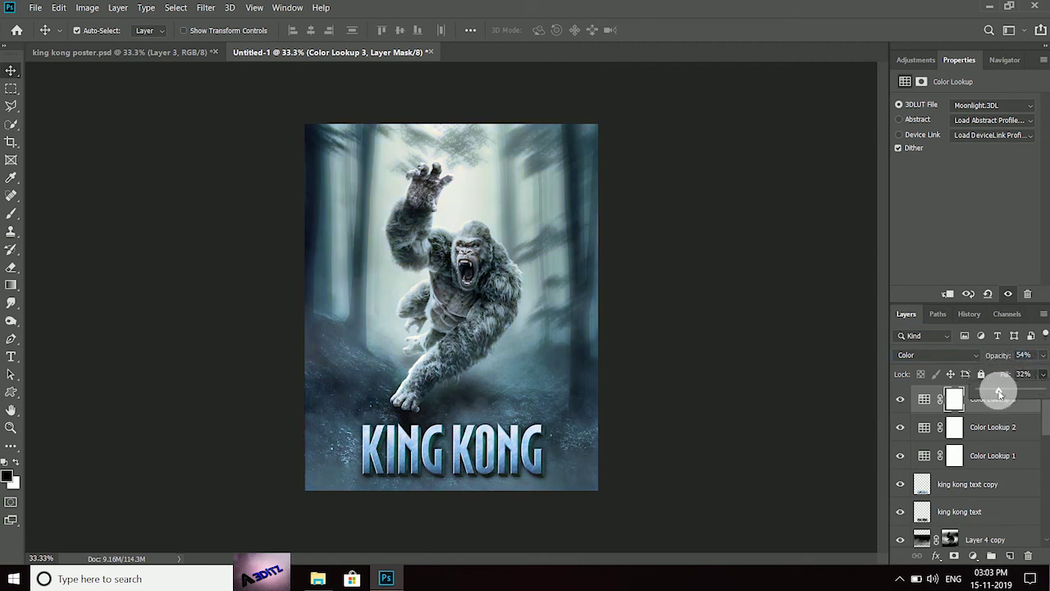
scroll(1001, 460, down, 10)
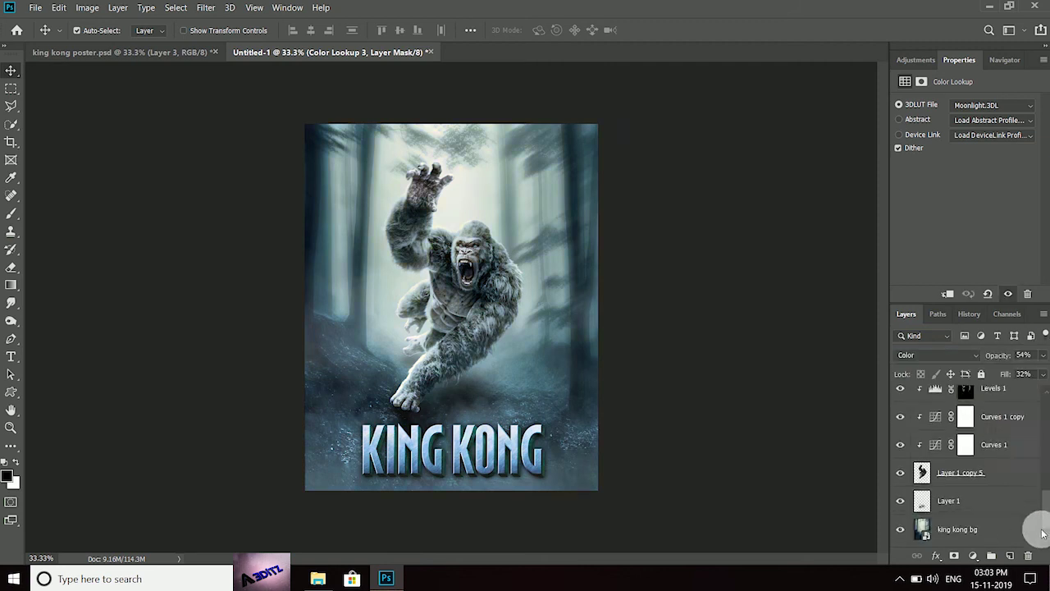
- Move the king kong bg copy to the top of the layer stack and rasterize it
click(1010, 506)
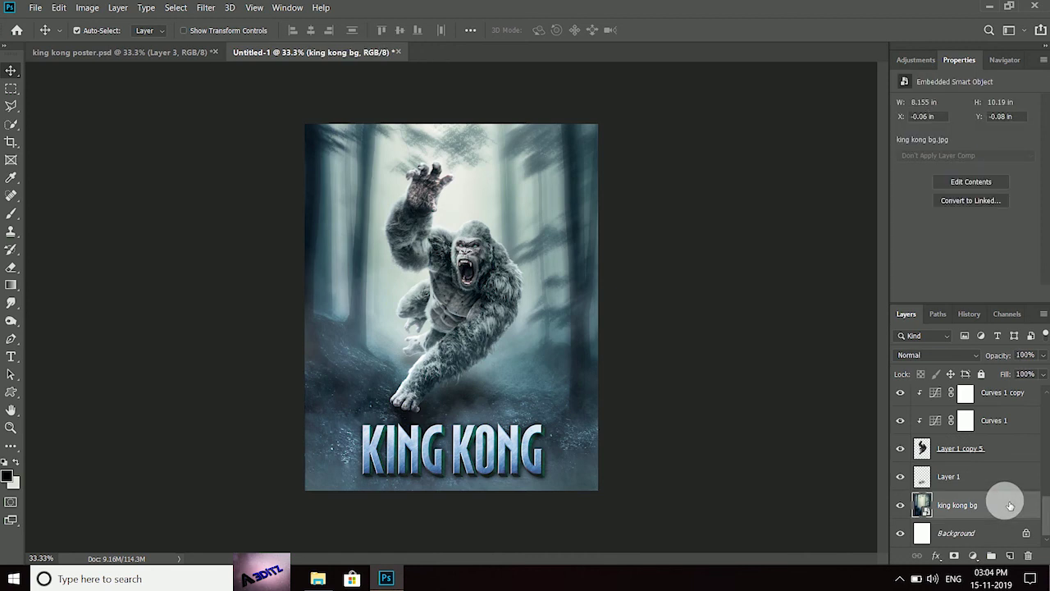
drag(1010, 513, 985, 389)
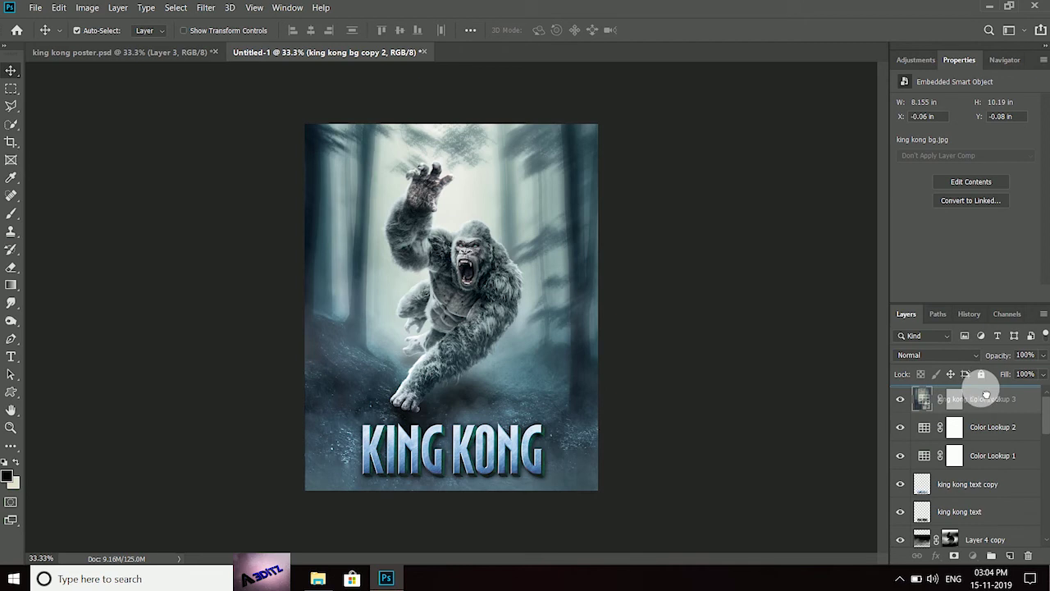
drag(986, 395, 972, 387)
right_click(1015, 394)
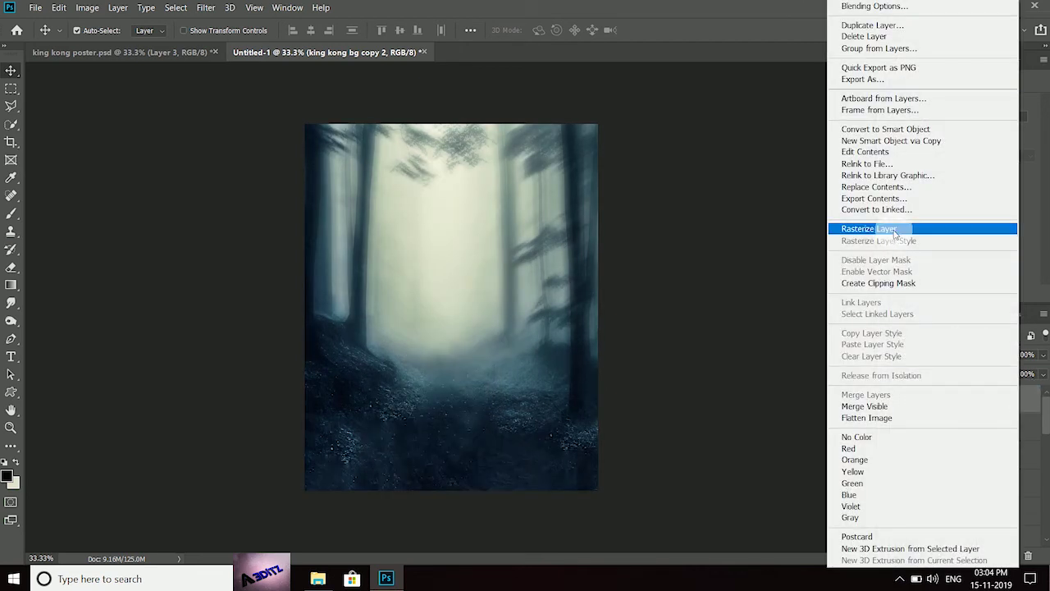
click(895, 230)
- Blur the background copy very heavily with Gaussian Blur
click(206, 7)
mouse_move(215, 166)
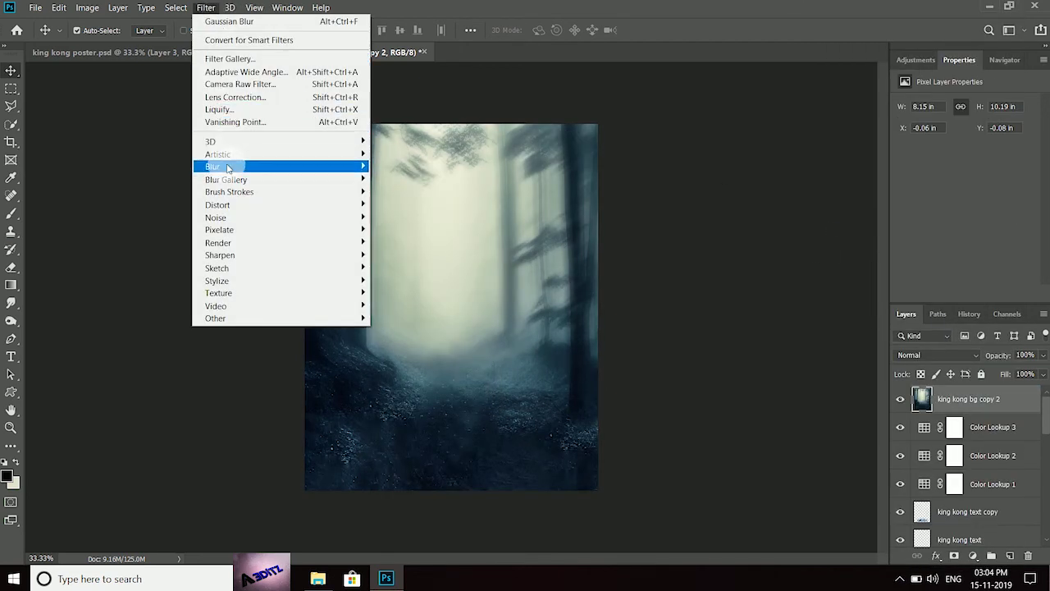
click(407, 216)
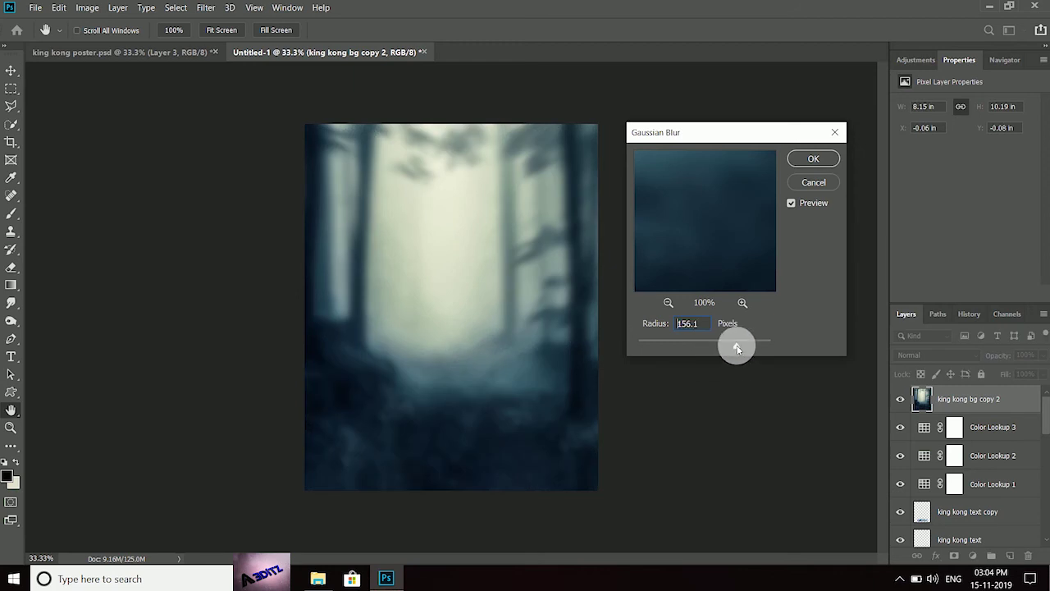
drag(737, 348, 754, 340)
click(822, 161)
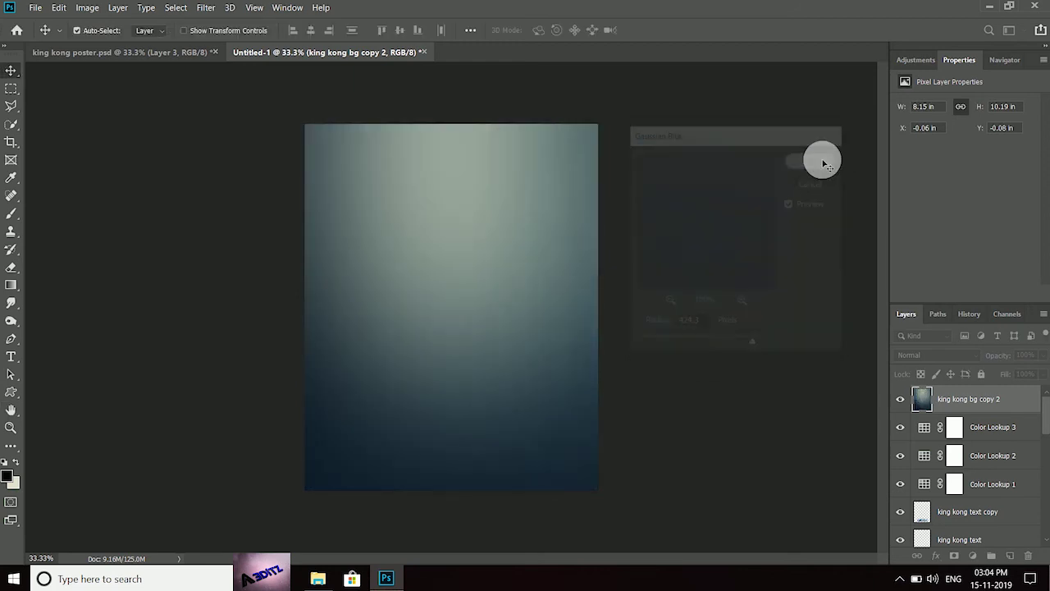
- Blend the blurred copy as Soft Light at 39% and stamp all visible layers into Layer 5
click(971, 354)
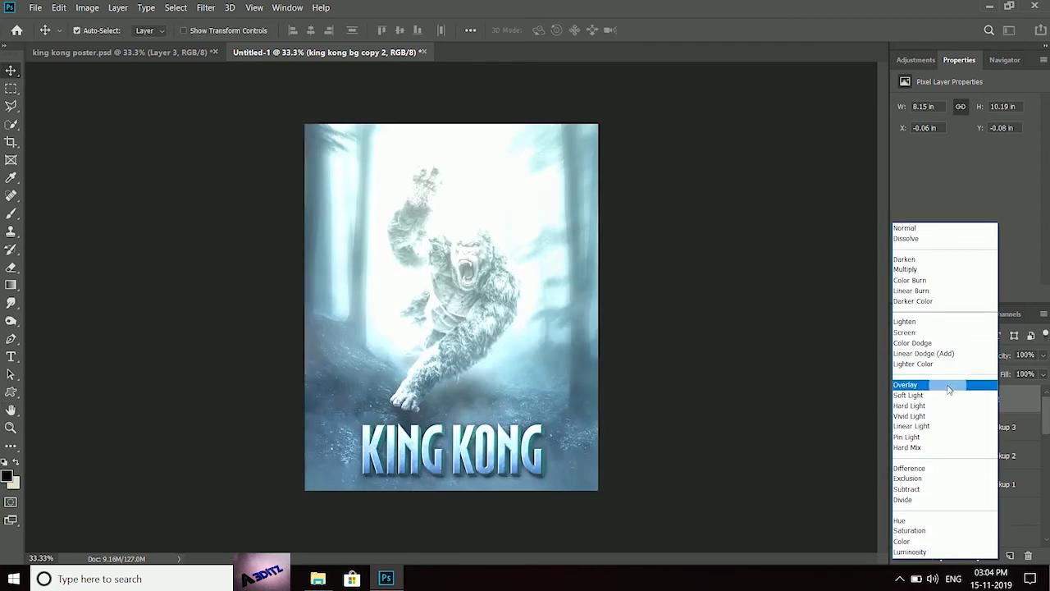
click(944, 396)
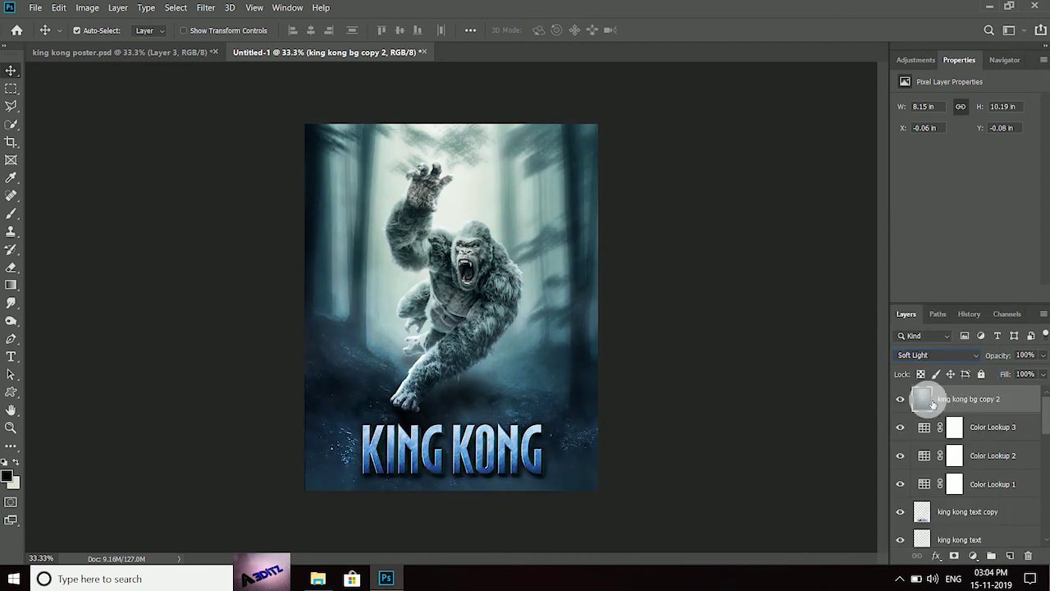
click(901, 399)
click(1040, 371)
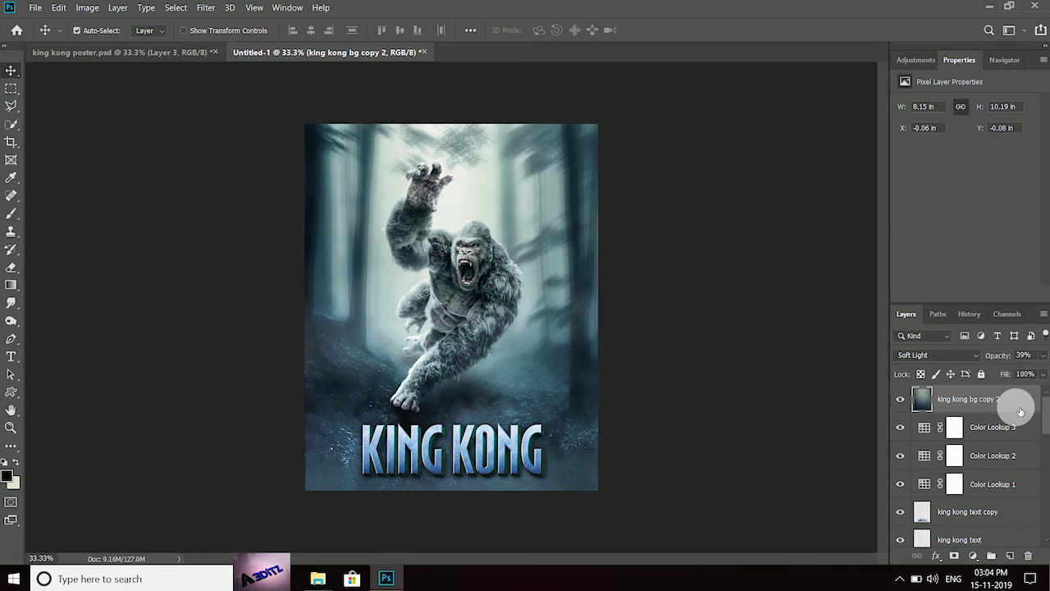
key(ctrl+shift+alt+e)
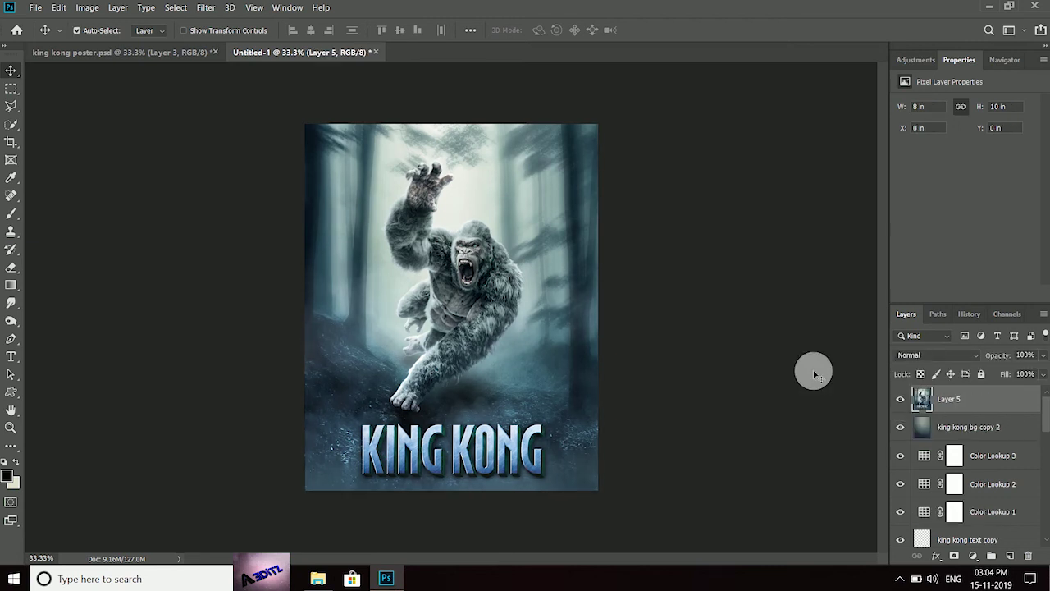
- In Camera Raw, lower exposure to -0.10, lift shadows slightly and add clarity +11
click(205, 8)
click(239, 82)
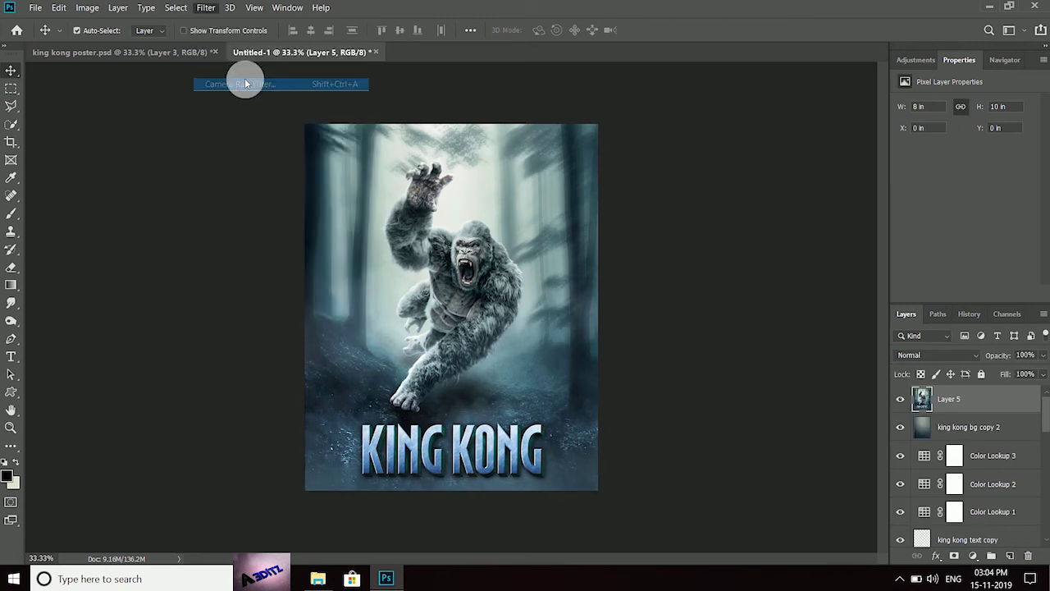
drag(707, 305, 713, 326)
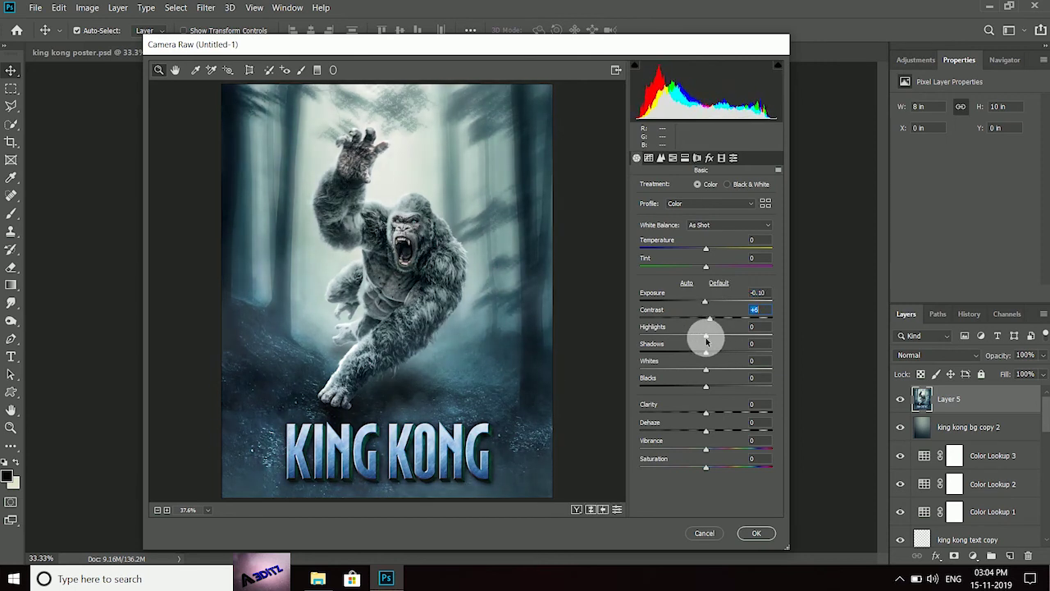
drag(707, 355, 700, 378)
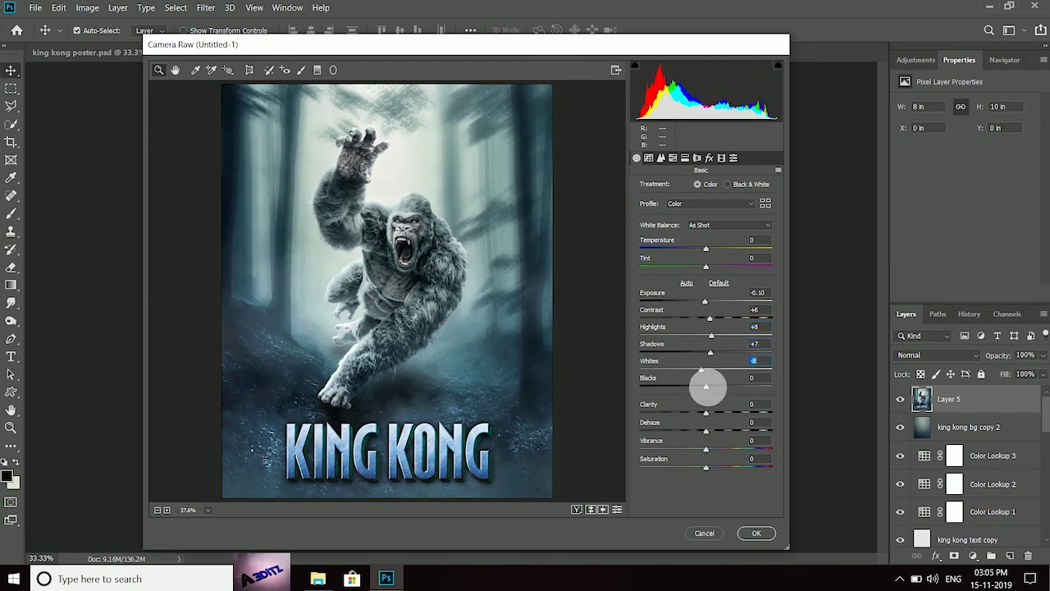
drag(705, 412, 718, 418)
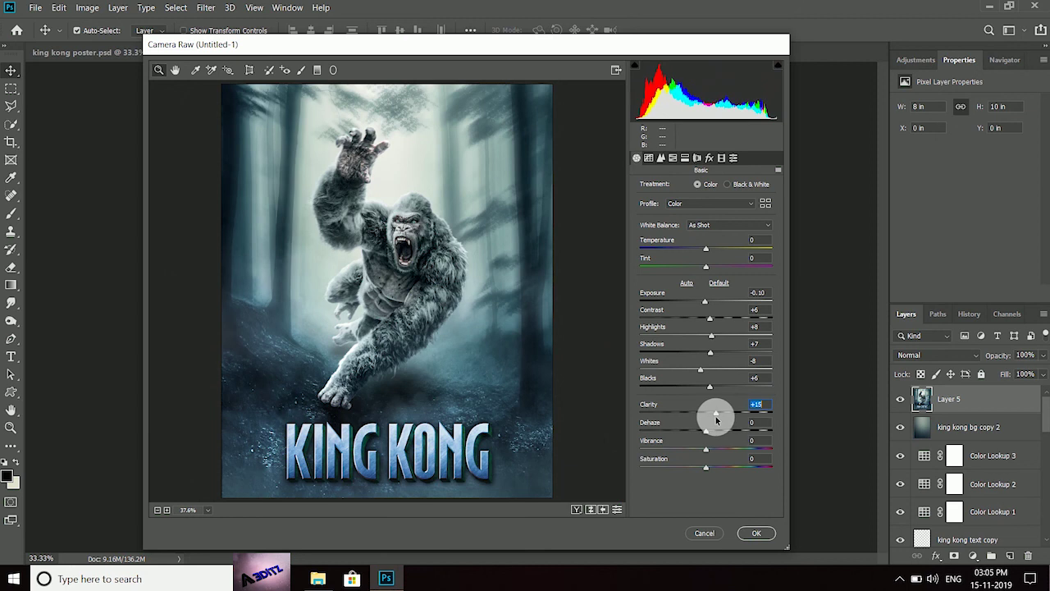
- Shift and brighten the aqua and blue hues, apply the grade, and stamp into a new layer
click(673, 158)
mouse_move(707, 302)
mouse_down()
mouse_move(716, 300)
mouse_move(693, 323)
mouse_up()
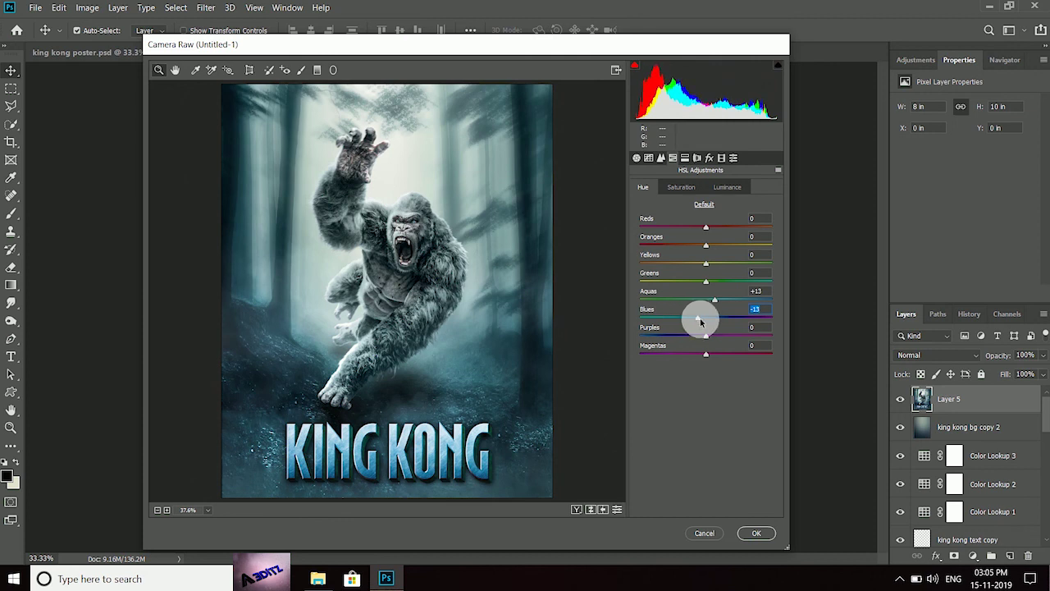
click(727, 187)
drag(707, 318, 710, 303)
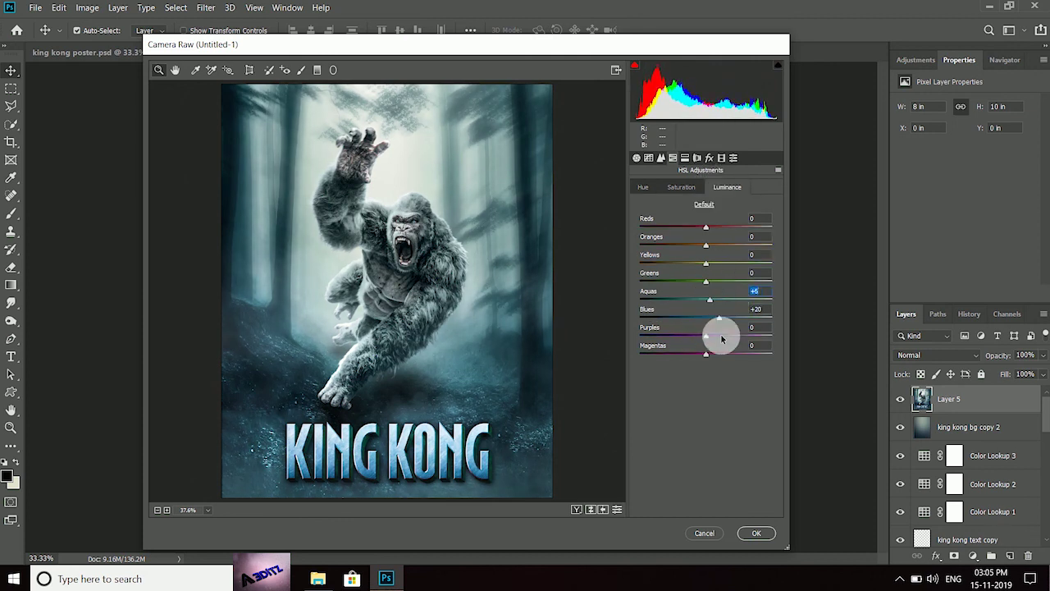
click(751, 533)
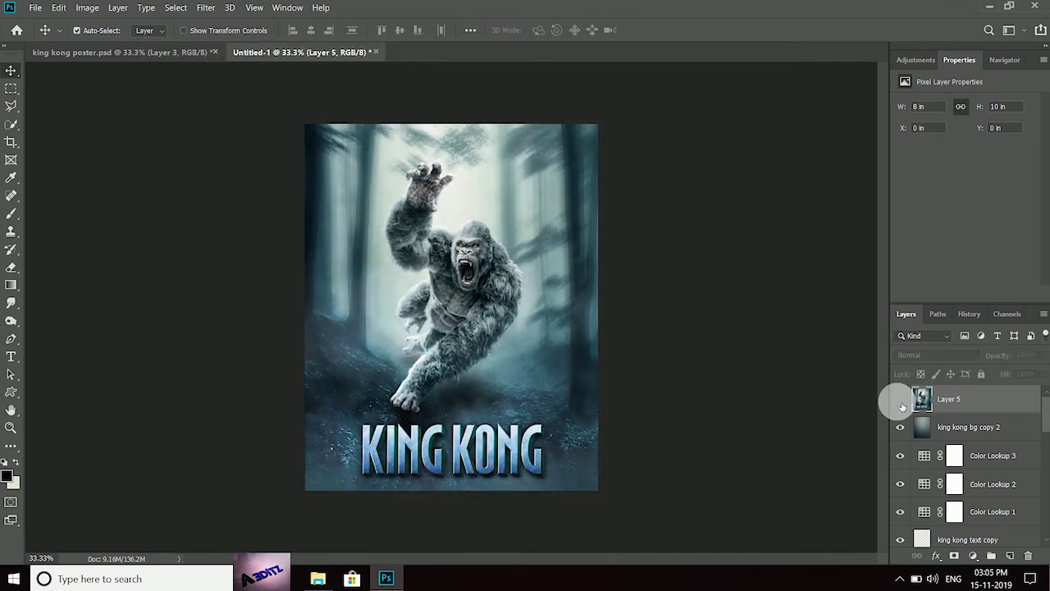
key(ctrl+shift+alt+e)
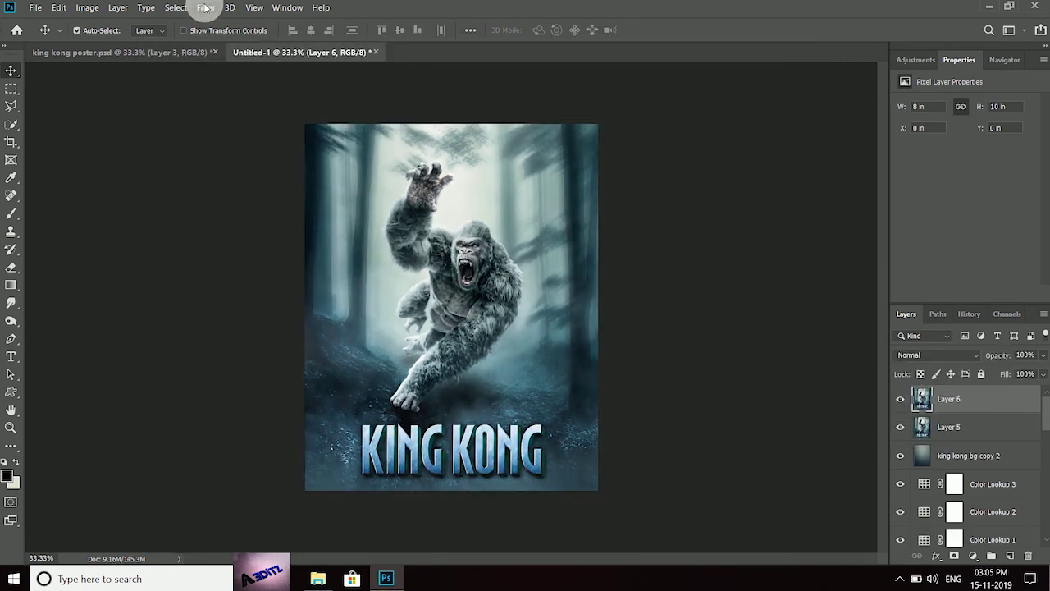
- Sharpen with a 2.1-pixel High Pass filter blended in Overlay
click(205, 8)
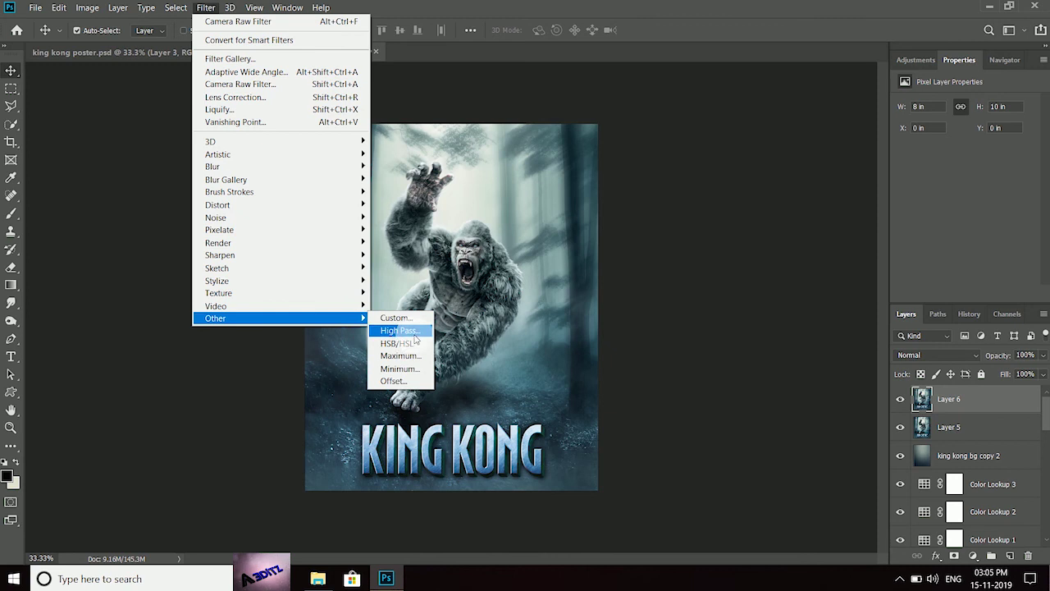
click(399, 330)
drag(446, 305, 437, 309)
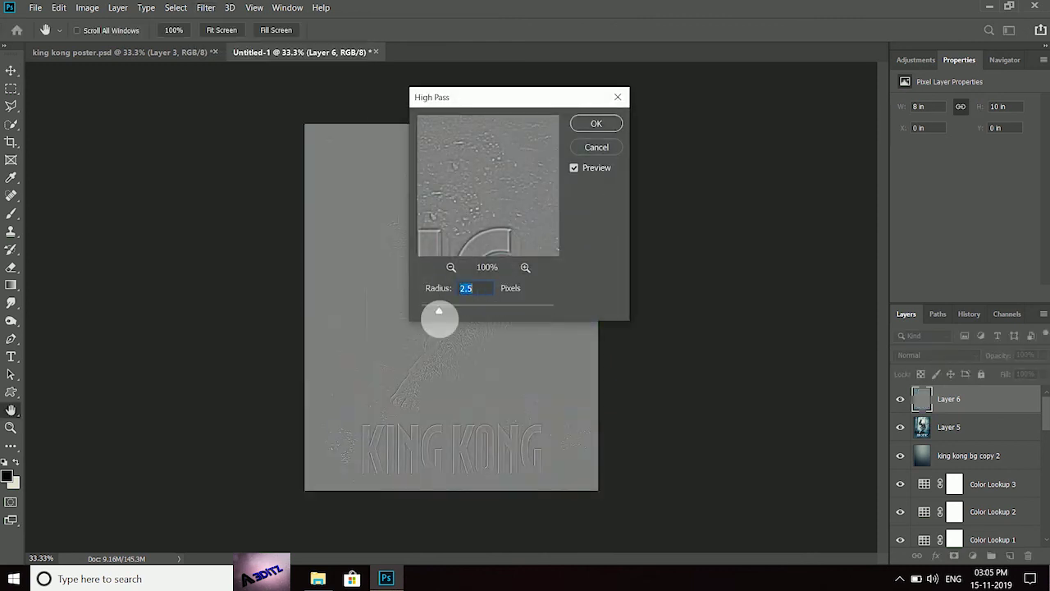
click(596, 123)
click(972, 362)
click(956, 378)
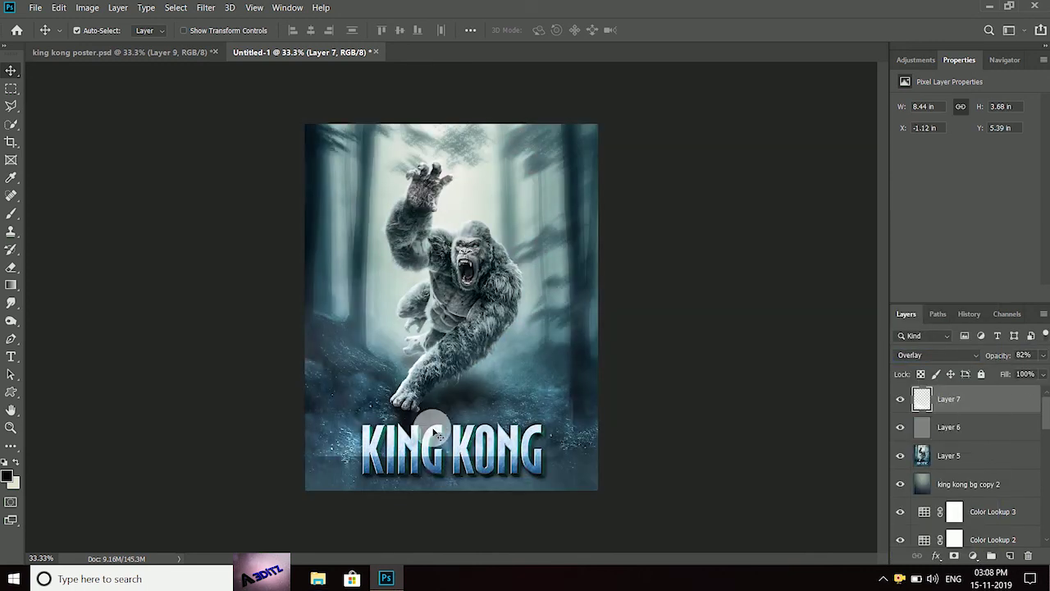
- Transform Layer 7 down over the title area, commit, and deselect it
key(ctrl+t)
drag(456, 435, 515, 463)
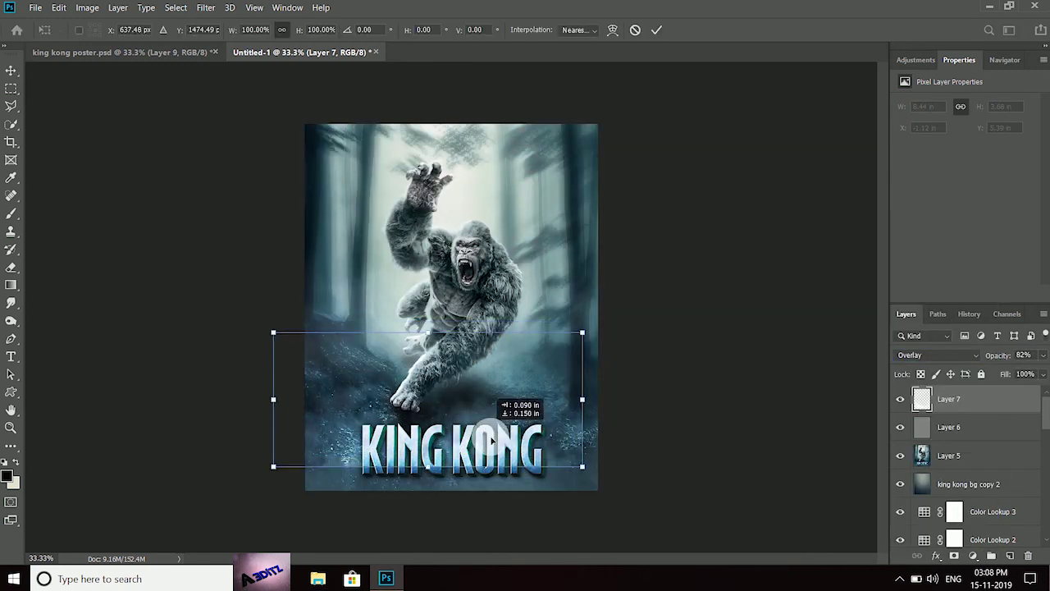
click(657, 30)
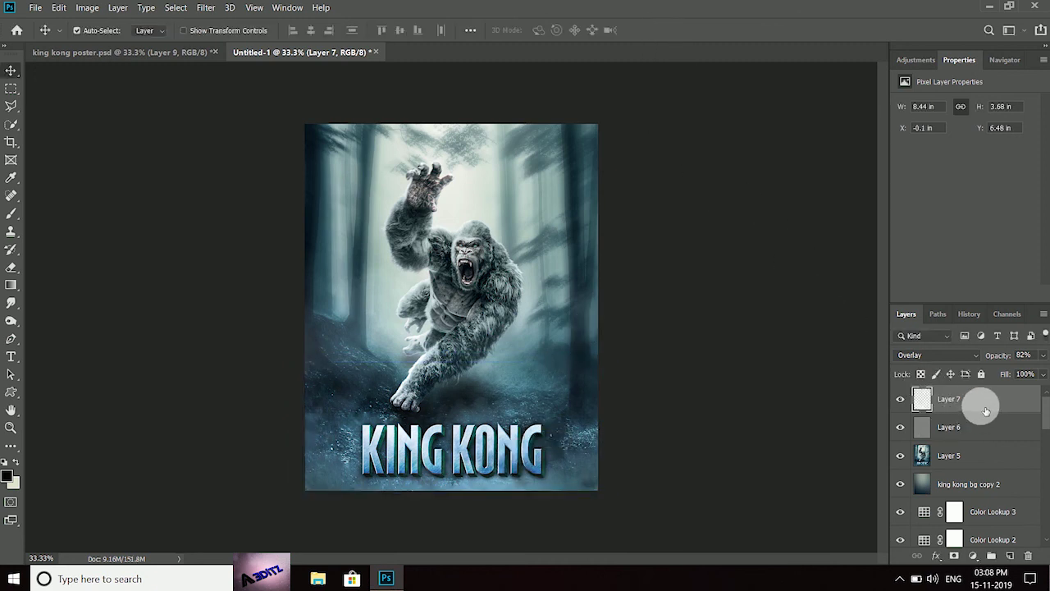
click(793, 399)
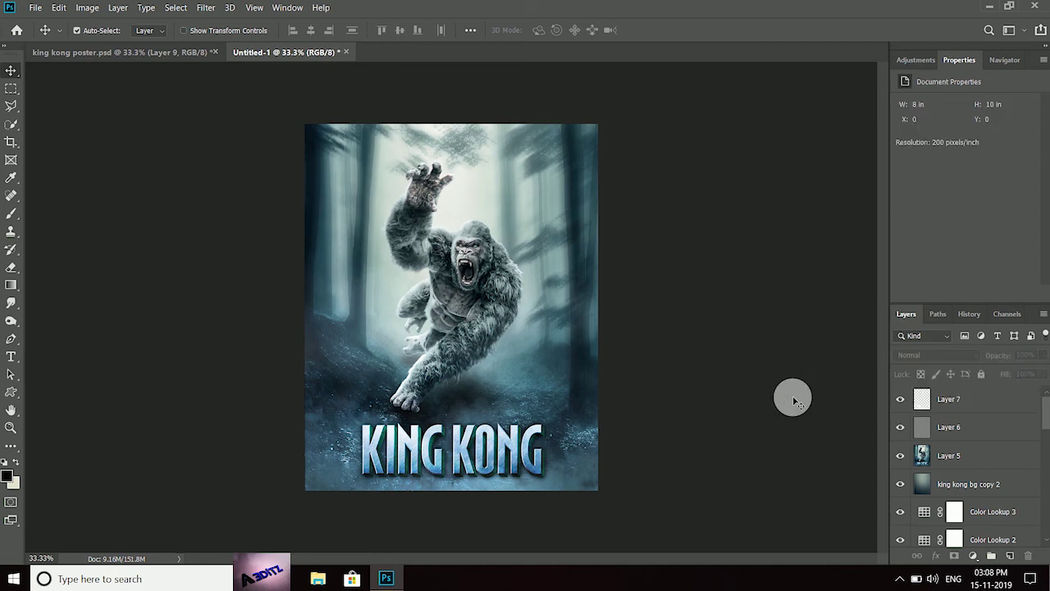